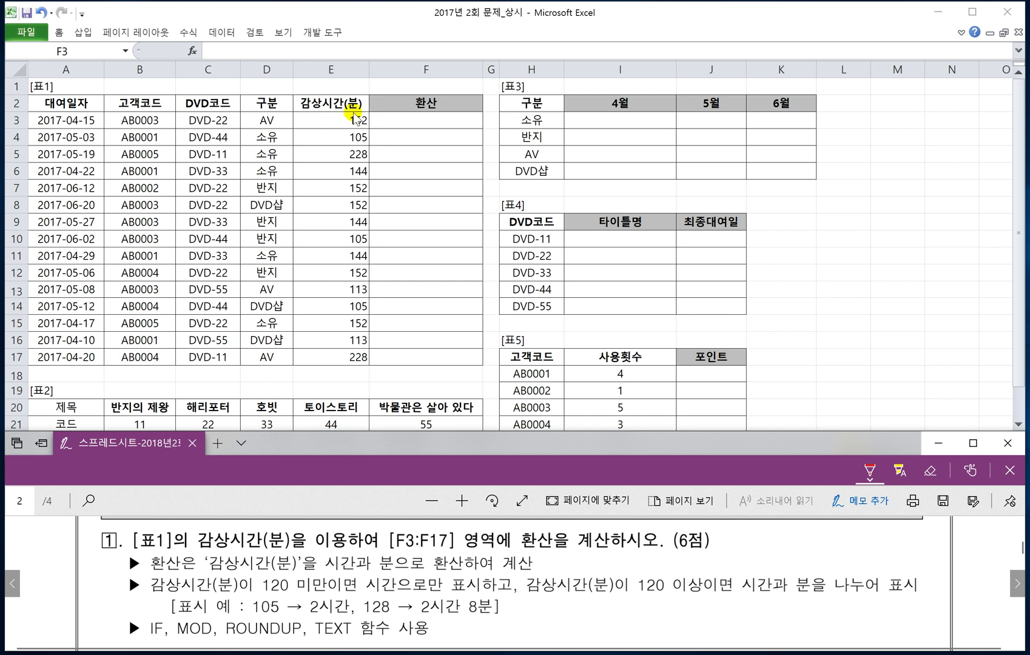
- Underline "120 미만이면" and "시간으로만 표시하고" in red ink in the PDF question and handwrite "조건" above the condition
left_click_drag(260, 598, 301, 598)
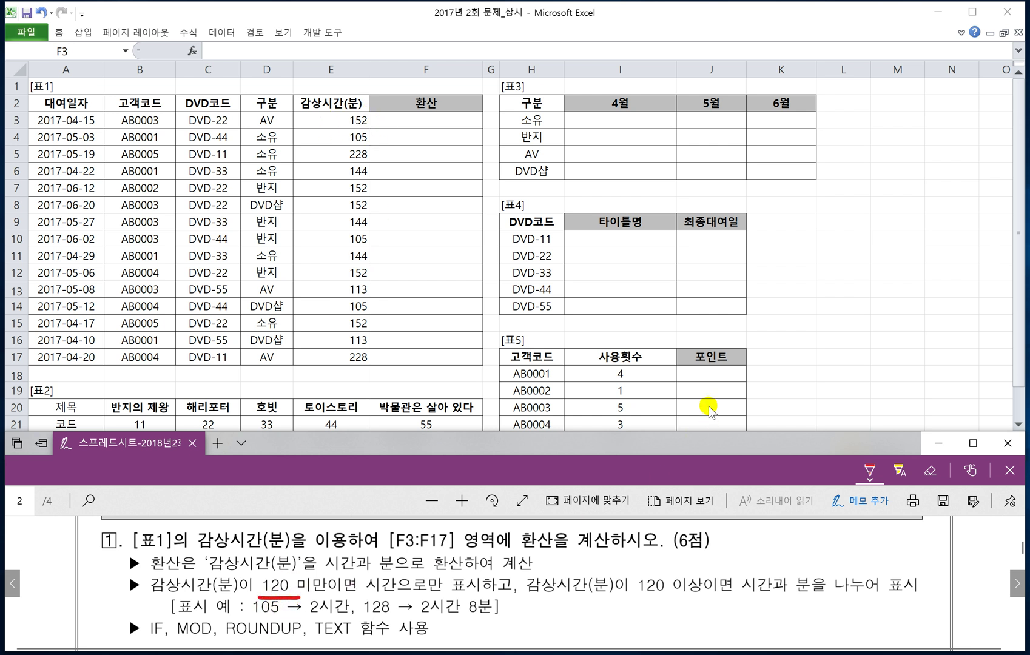
left_click_drag(271, 596, 352, 597)
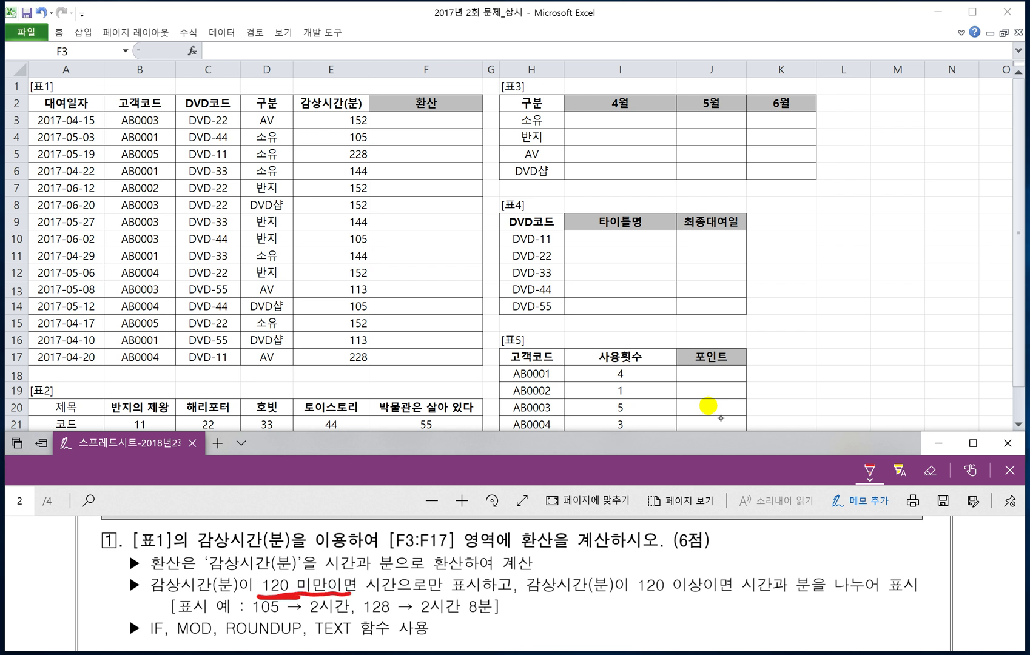
mouse_move(283, 556)
left_mouse_down()
mouse_move(308, 578)
mouse_move(324, 562)
mouse_move(338, 576)
mouse_move(434, 596)
mouse_move(510, 592)
left_mouse_up()
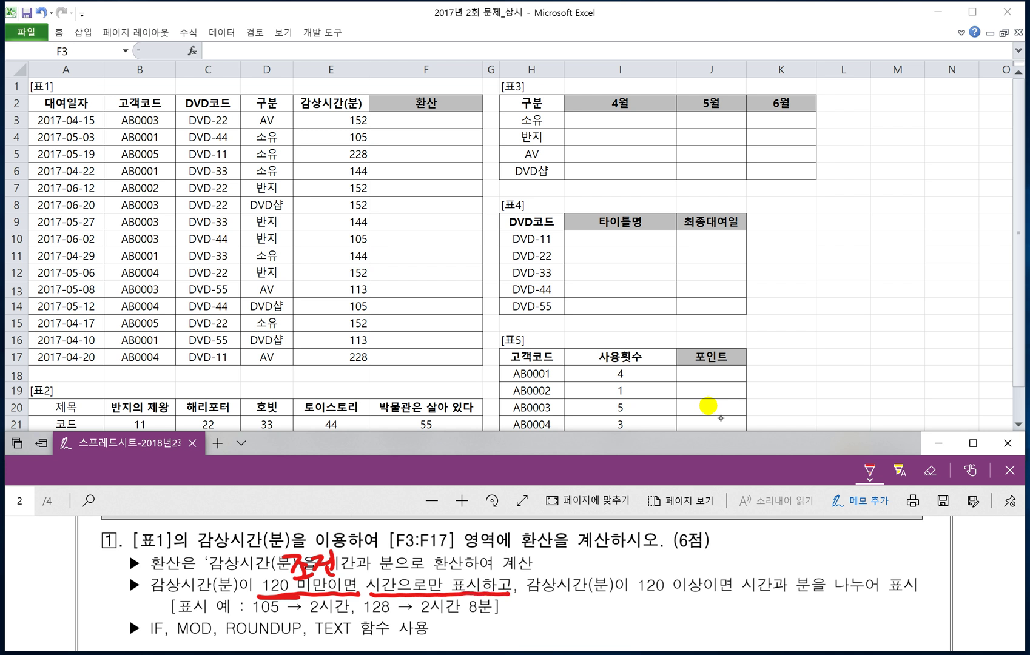
- Handwrite "참" above "시간으로만 표시하고", then underline "시간과 분을 나누어 표시" and label it "거짓"
mouse_move(415, 551)
left_mouse_down()
mouse_move(429, 559)
mouse_move(412, 572)
left_mouse_up()
left_click_drag(422, 563, 440, 582)
left_click_drag(748, 597, 912, 591)
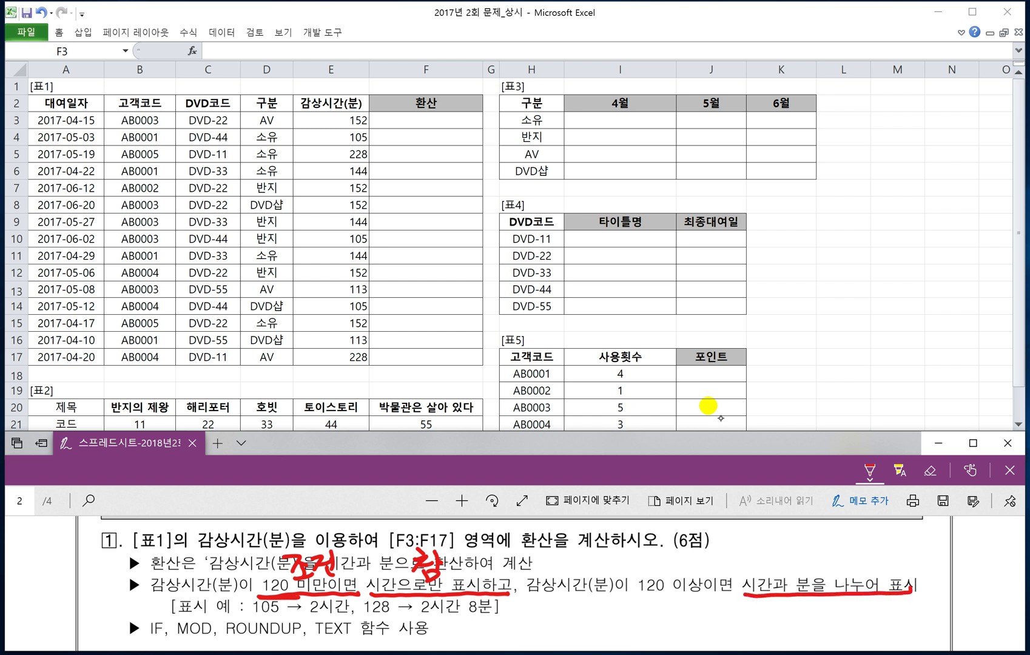
mouse_move(805, 548)
left_mouse_down()
mouse_move(813, 563)
mouse_move(853, 563)
mouse_move(834, 573)
left_mouse_up()
left_click_drag(842, 565, 853, 573)
- Handwrite the IF syntax "=if(조건,참,거짓)" in red ink in the blank area beside the function list
scroll(128, 583, "down", 1)
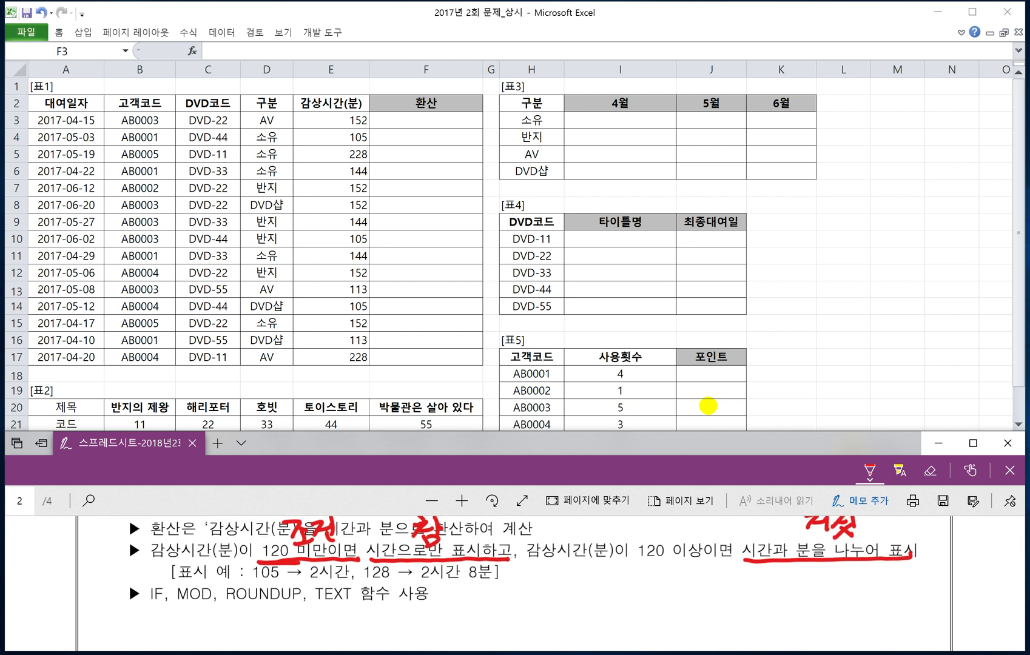
left_click_drag(568, 578, 583, 587)
mouse_move(592, 575)
left_mouse_down()
mouse_move(596, 595)
mouse_move(625, 580)
mouse_move(608, 609)
mouse_move(608, 587)
left_mouse_up()
mouse_move(635, 573)
left_mouse_down()
mouse_move(624, 595)
mouse_move(655, 574)
mouse_move(642, 589)
left_mouse_up()
mouse_move(648, 582)
left_mouse_down()
mouse_move(657, 595)
mouse_move(671, 591)
left_mouse_up()
left_click_drag(670, 581, 683, 595)
mouse_move(667, 585)
left_mouse_down()
mouse_move(690, 600)
mouse_move(719, 574)
mouse_move(704, 592)
left_mouse_up()
left_click_drag(711, 583, 724, 592)
left_click_drag(726, 581, 732, 580)
mouse_move(708, 590)
left_mouse_down()
mouse_move(723, 603)
mouse_move(763, 594)
mouse_move(783, 572)
left_mouse_up()
mouse_move(778, 574)
left_mouse_down()
mouse_move(765, 592)
mouse_move(789, 588)
left_mouse_up()
mouse_move(780, 592)
left_mouse_down()
mouse_move(774, 603)
mouse_move(789, 603)
left_mouse_up()
mouse_move(796, 569)
left_mouse_down()
mouse_move(806, 594)
mouse_move(795, 606)
left_mouse_up()
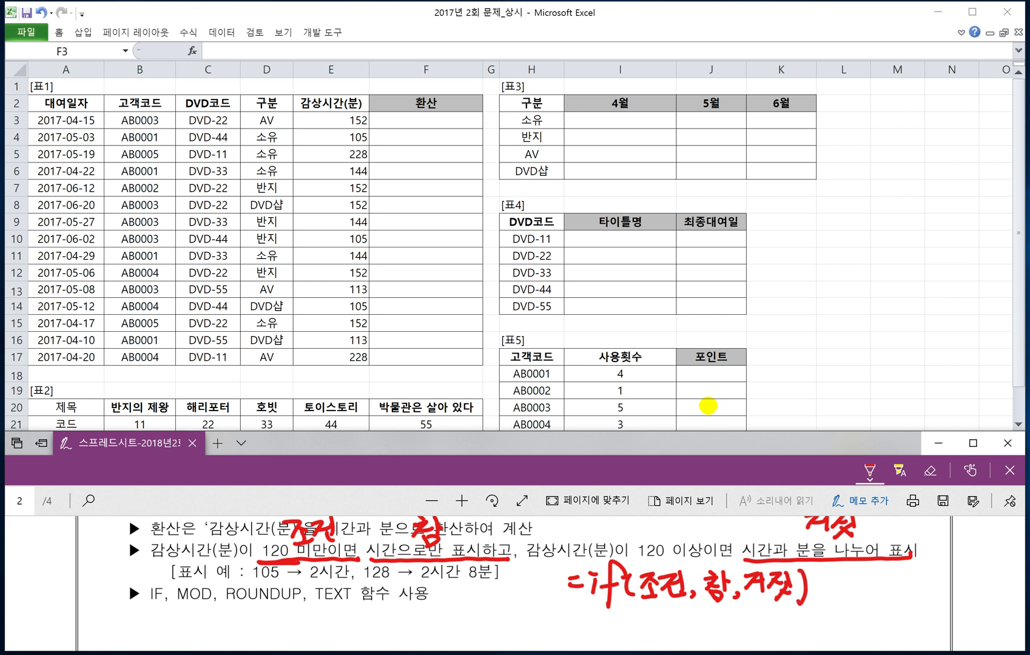
- Handwrite the MOD syntax "=mod(숫자,K)" below the IF note
left_click_drag(575, 621, 591, 620)
left_click_drag(579, 629, 592, 631)
left_click_drag(596, 625, 650, 633)
mouse_move(659, 602)
left_mouse_down()
mouse_move(658, 637)
mouse_move(701, 628)
left_mouse_up()
mouse_move(687, 632)
left_mouse_down()
mouse_move(706, 630)
mouse_move(696, 641)
left_mouse_up()
mouse_move(707, 616)
left_mouse_down()
mouse_move(722, 614)
mouse_move(704, 637)
left_mouse_up()
left_click_drag(711, 625, 730, 643)
left_click_drag(730, 625, 742, 642)
left_click_drag(756, 612, 754, 638)
mouse_move(768, 615)
left_mouse_down()
mouse_move(757, 629)
mouse_move(773, 637)
left_mouse_up()
left_click_drag(769, 608, 773, 641)
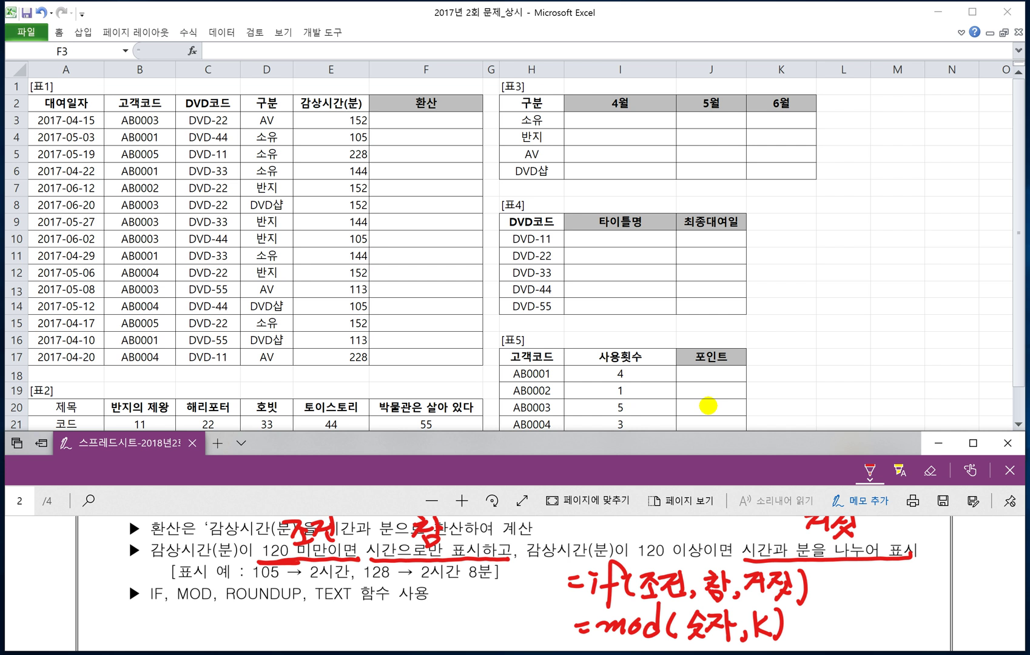
- Add the handwritten example "=mod(10,3)=1" beside the MOD syntax
left_click_drag(804, 626, 823, 632)
mouse_move(823, 632)
left_mouse_down()
mouse_move(837, 620)
mouse_move(851, 633)
mouse_move(861, 616)
mouse_move(881, 633)
left_mouse_up()
mouse_move(882, 625)
left_mouse_down()
mouse_move(871, 635)
mouse_move(921, 628)
mouse_move(929, 613)
left_mouse_up()
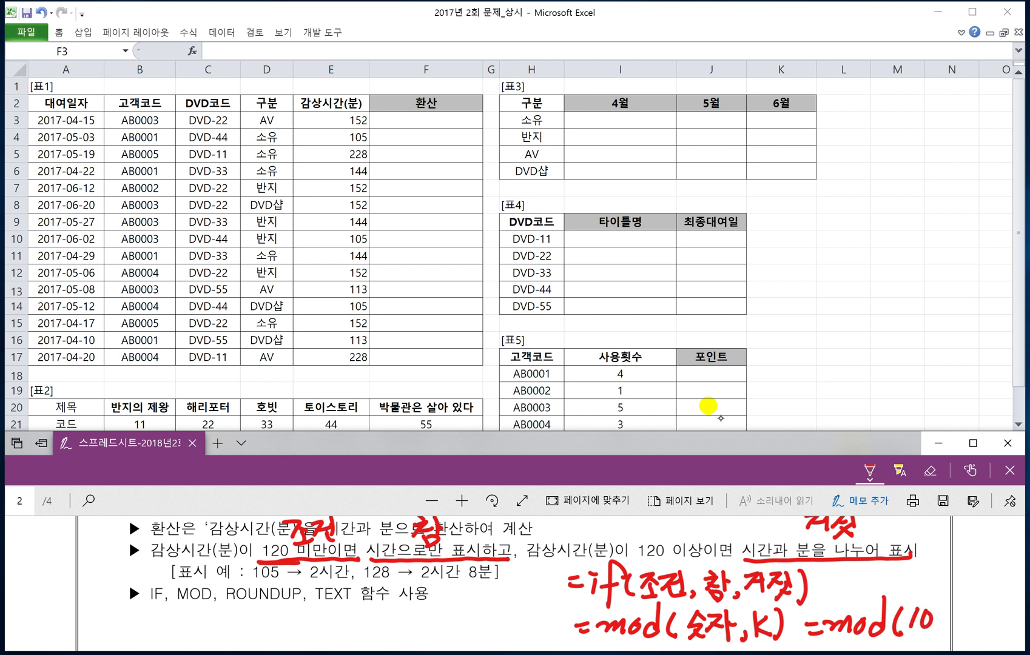
left_click_drag(941, 627, 935, 639)
mouse_move(949, 616)
left_mouse_down()
mouse_move(947, 634)
mouse_move(960, 634)
left_mouse_up()
left_click_drag(971, 616, 988, 622)
left_click_drag(1004, 605, 992, 635)
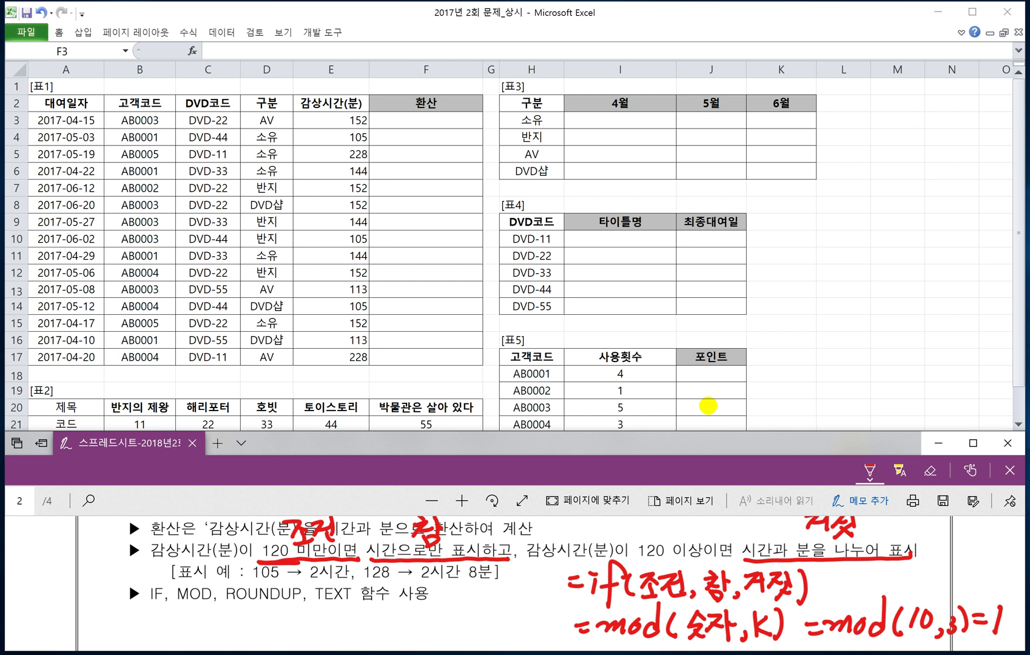
- Handwrite the QUOTIENT syntax "=Quotient(숫자,K)=" below the MOD note
scroll(514, 582, "down", 2)
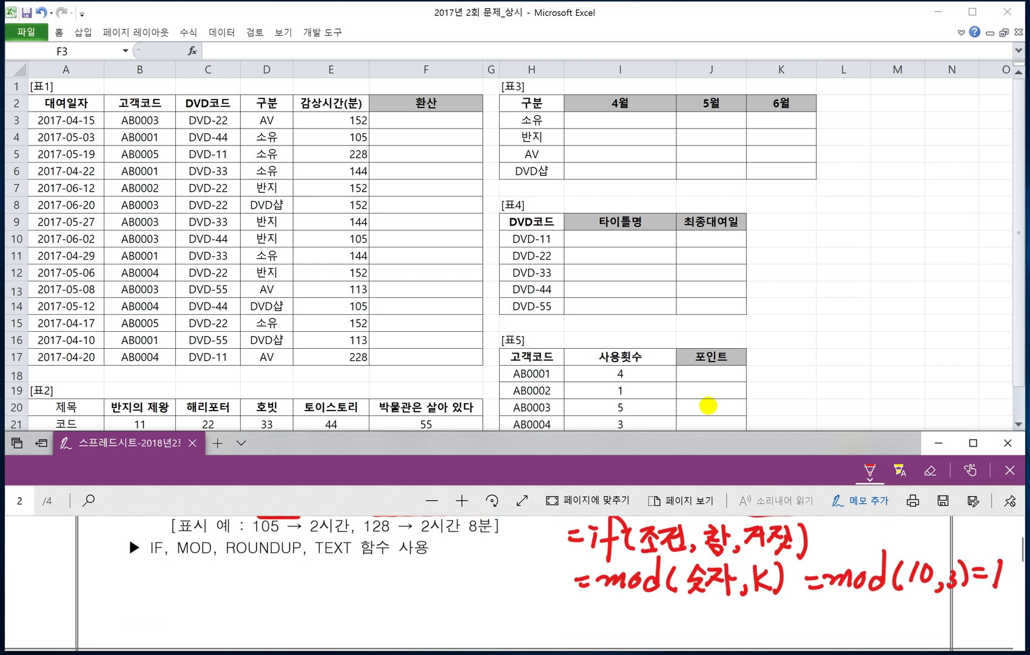
left_click_drag(573, 615, 586, 604)
mouse_move(606, 591)
left_mouse_down()
mouse_move(599, 614)
mouse_move(619, 599)
left_mouse_up()
left_click_drag(608, 616, 647, 614)
left_click_drag(651, 594, 665, 617)
left_click_drag(663, 595, 683, 616)
mouse_move(680, 610)
left_mouse_down()
mouse_move(693, 601)
mouse_move(696, 616)
left_mouse_up()
mouse_move(697, 606)
left_mouse_down()
mouse_move(716, 600)
mouse_move(716, 619)
mouse_move(730, 620)
mouse_move(739, 605)
mouse_move(756, 605)
left_mouse_up()
mouse_move(737, 609)
left_mouse_down()
mouse_move(754, 603)
mouse_move(744, 619)
mouse_move(768, 592)
left_mouse_up()
mouse_move(766, 594)
left_mouse_down()
mouse_move(755, 612)
mouse_move(770, 621)
left_mouse_up()
left_click_drag(770, 607, 788, 619)
mouse_move(795, 587)
left_mouse_down()
mouse_move(795, 622)
mouse_move(811, 623)
mouse_move(836, 597)
left_mouse_up()
left_click_drag(826, 609, 838, 608)
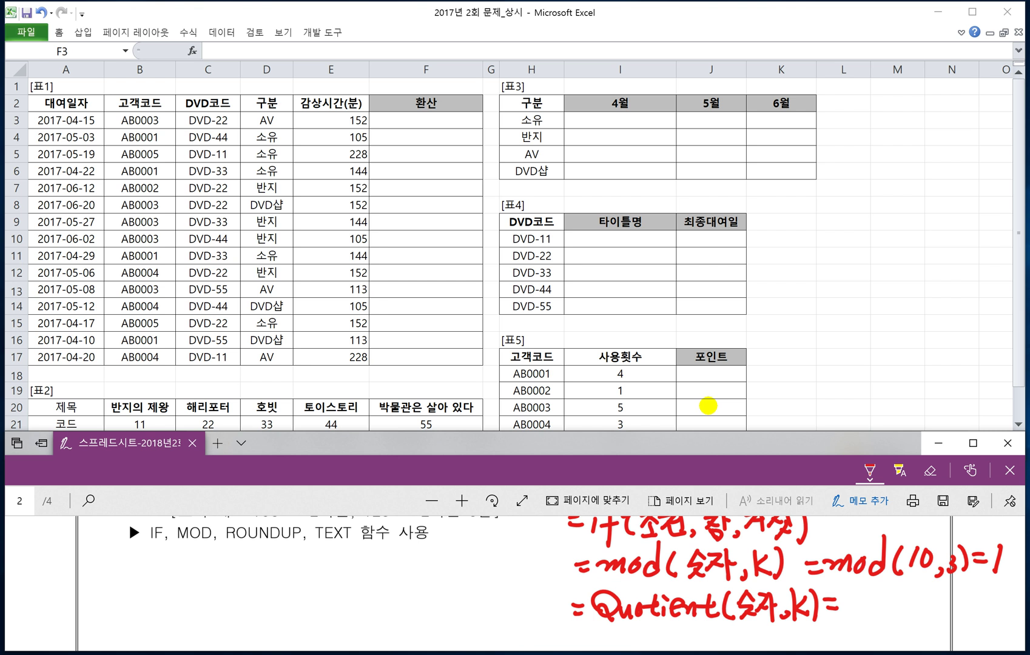
- Add the handwritten example "=Quotient(10,3)=3" below the QUOTIENT syntax
scroll(514, 583, "down", 1)
left_click_drag(586, 623, 601, 621)
mouse_move(621, 602)
left_mouse_down()
mouse_move(609, 624)
mouse_move(637, 614)
mouse_move(657, 624)
mouse_move(673, 614)
mouse_move(748, 624)
left_mouse_up()
mouse_move(761, 604)
left_mouse_down()
mouse_move(780, 630)
mouse_move(809, 628)
left_mouse_up()
left_click_drag(815, 609, 826, 608)
left_click_drag(816, 620, 833, 621)
mouse_move(815, 613)
left_mouse_down()
mouse_move(847, 616)
mouse_move(842, 630)
left_mouse_up()
- Handwrite the ROUNDUP syntax "=Roundup(숫자,K)" below the list of functions to use
scroll(515, 582, "up", 1)
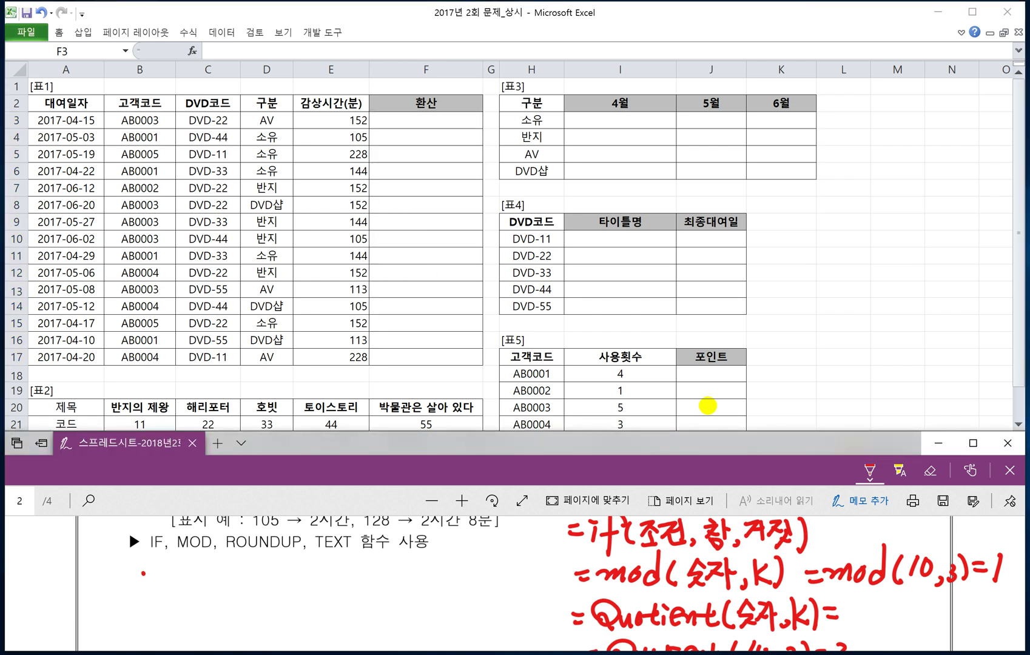
left_click_drag(133, 568, 150, 566)
left_click_drag(139, 577, 154, 575)
mouse_move(159, 556)
left_mouse_down()
mouse_move(161, 592)
mouse_move(176, 571)
mouse_move(182, 593)
mouse_move(193, 590)
left_mouse_up()
mouse_move(193, 579)
left_mouse_down()
mouse_move(203, 588)
mouse_move(228, 570)
mouse_move(243, 614)
mouse_move(264, 560)
mouse_move(261, 592)
left_mouse_up()
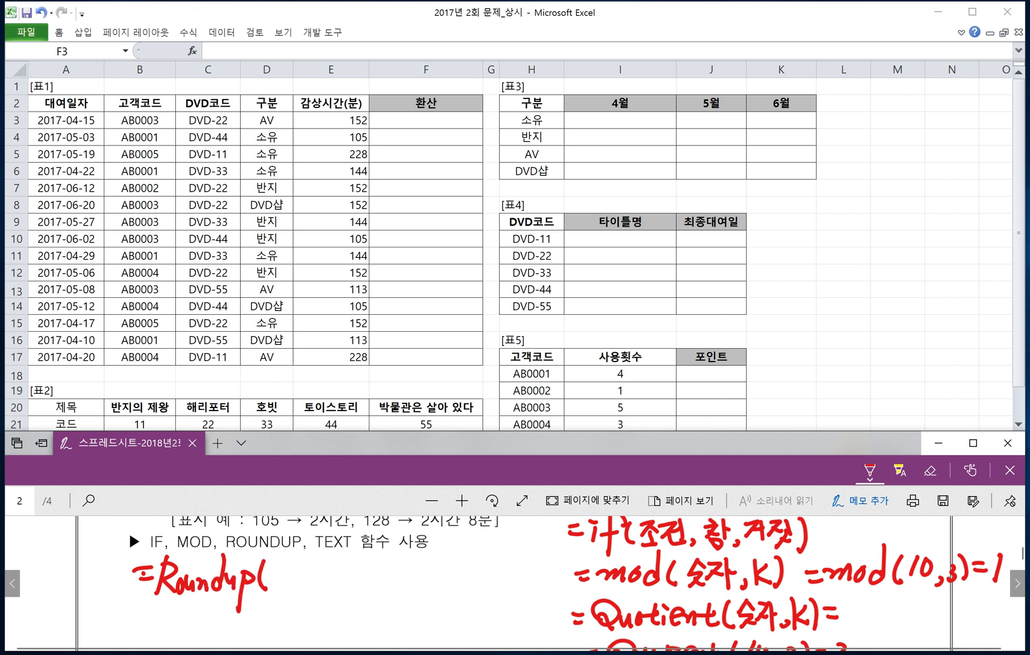
left_click(803, 654)
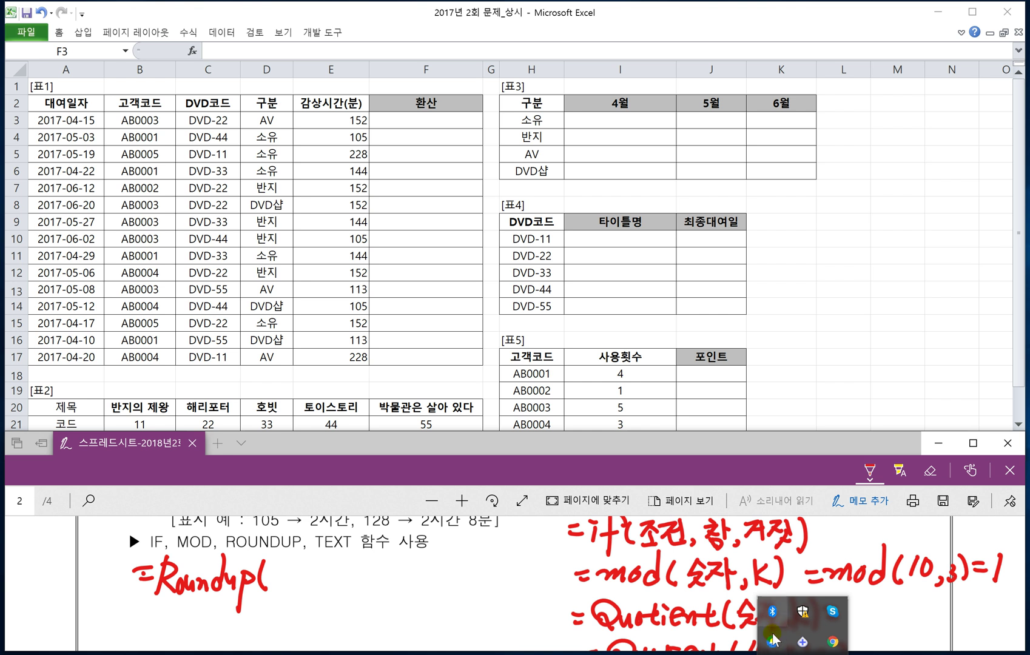
left_click(803, 654)
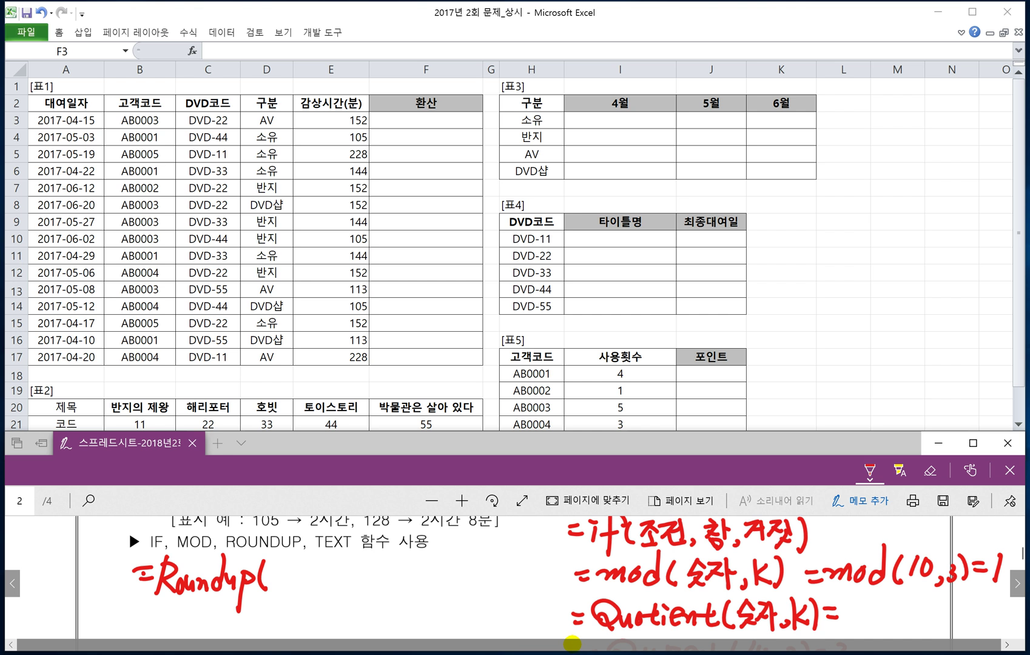
mouse_move(272, 560)
left_mouse_down()
mouse_move(285, 595)
mouse_move(308, 583)
mouse_move(312, 598)
left_mouse_up()
mouse_move(314, 576)
left_mouse_down()
mouse_move(325, 594)
mouse_move(342, 590)
left_mouse_up()
left_click_drag(363, 561, 372, 592)
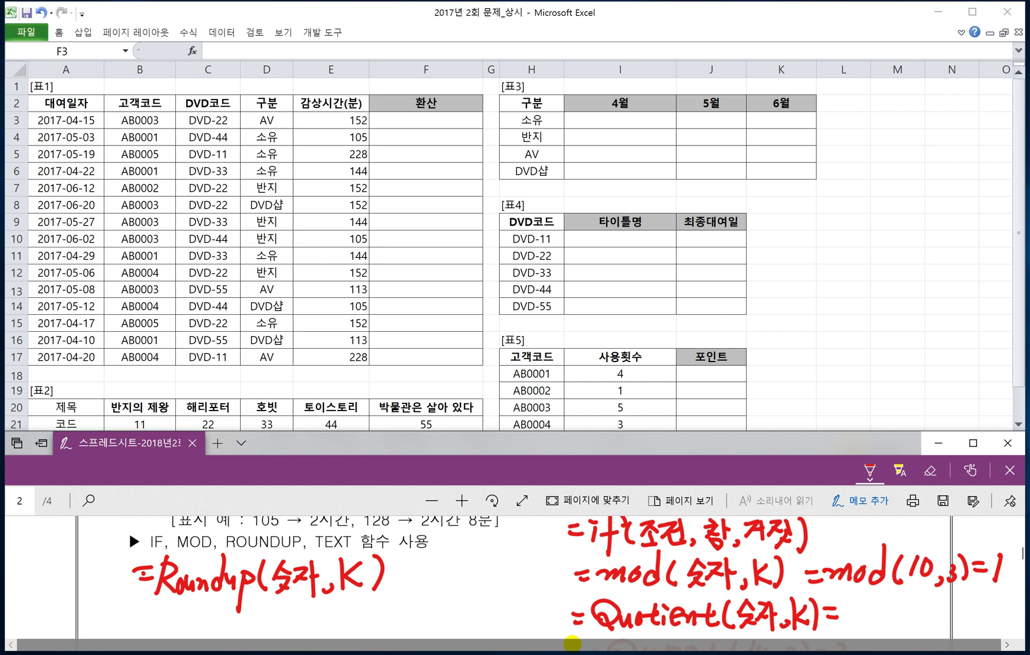
- Write the possible digit values -2, -1, 0, 1, 2, 3 beneath the ROUNDUP note
left_click_drag(348, 599, 352, 617)
left_click_drag(365, 614, 415, 621)
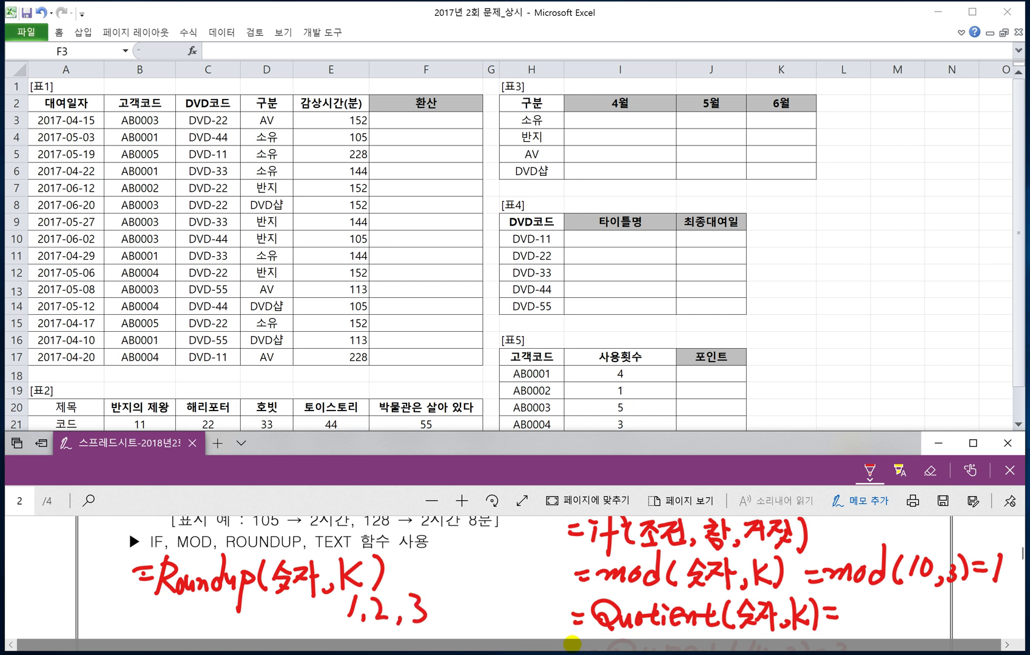
mouse_move(331, 601)
left_mouse_down()
mouse_move(324, 618)
mouse_move(331, 603)
mouse_move(295, 609)
mouse_move(295, 630)
left_mouse_up()
left_click_drag(233, 616, 273, 625)
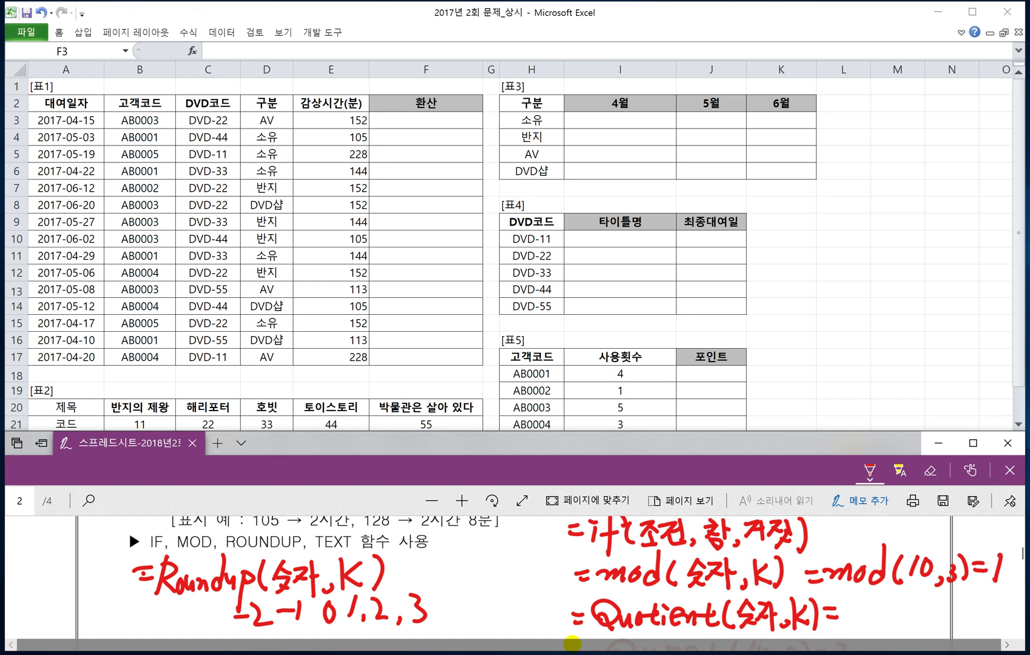
- Handwrite the TEXT syntax =Text(값,"형식") below the ROUNDUP digit values
scroll(572, 644, "down", 1)
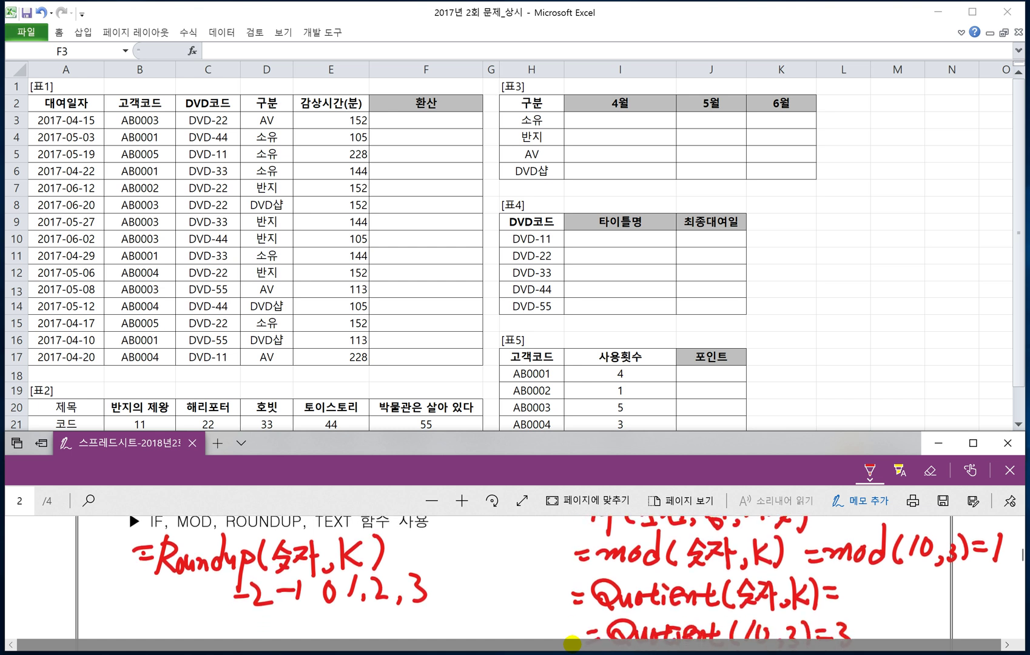
scroll(571, 644, "down", 1)
left_click_drag(146, 626, 159, 628)
mouse_move(166, 610)
left_mouse_down()
mouse_move(200, 603)
mouse_move(176, 637)
mouse_move(216, 634)
mouse_move(210, 639)
left_mouse_up()
mouse_move(213, 628)
left_mouse_down()
mouse_move(235, 622)
mouse_move(237, 634)
mouse_move(258, 635)
mouse_move(290, 614)
left_mouse_up()
left_click_drag(270, 617, 283, 639)
mouse_move(274, 625)
left_mouse_down()
mouse_move(295, 627)
mouse_move(292, 636)
left_mouse_up()
left_click_drag(306, 634, 301, 645)
left_click_drag(318, 607, 344, 615)
mouse_move(331, 611)
left_mouse_down()
mouse_move(364, 643)
mouse_move(383, 626)
mouse_move(389, 640)
mouse_move(417, 644)
left_mouse_up()
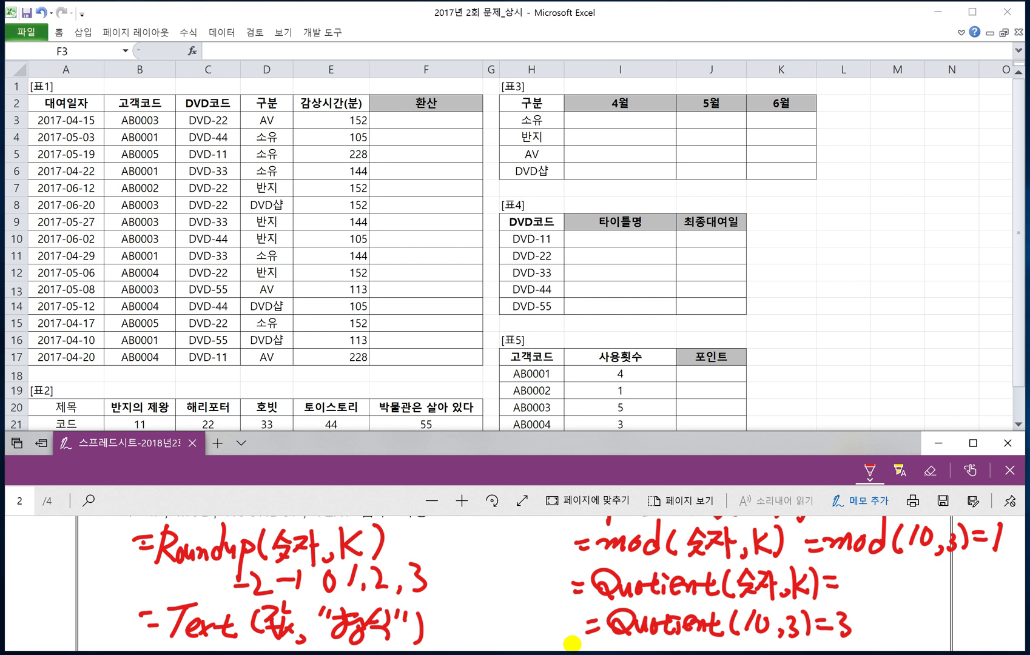
- Switch to the Excel worksheet and begin the formula =text( in cell F3 of the 환산 column
scroll(572, 643, "up", 1)
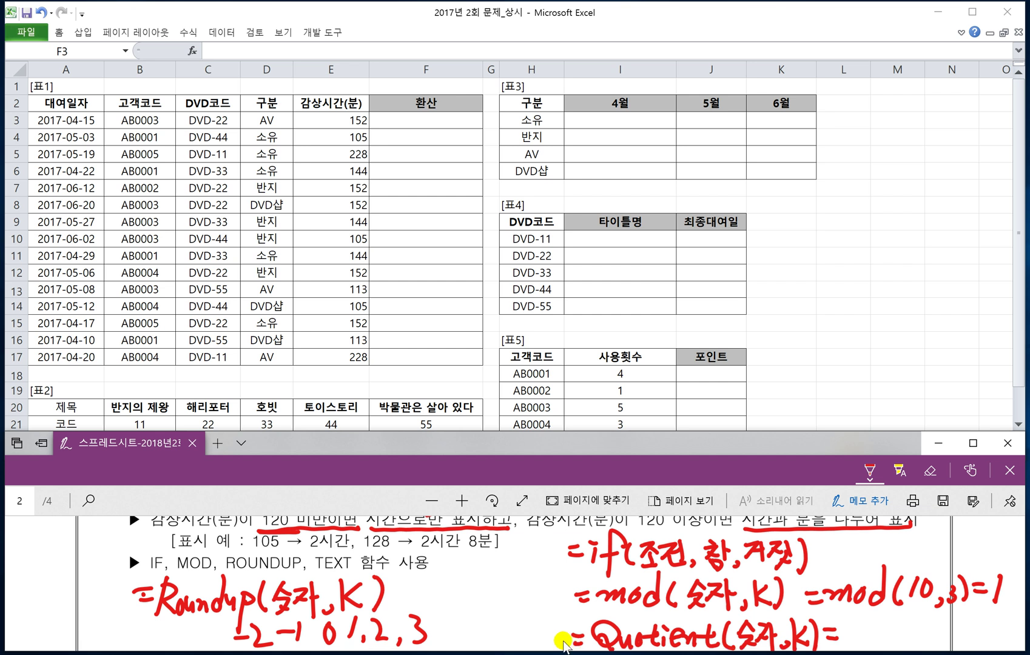
scroll(279, 569, "up", 1)
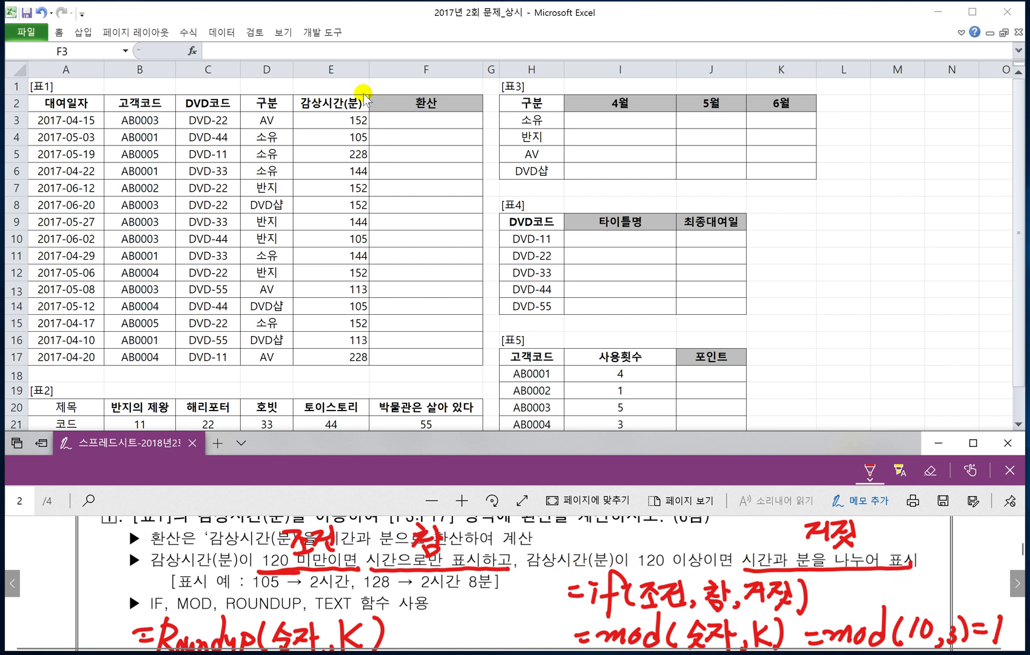
double_click(392, 121)
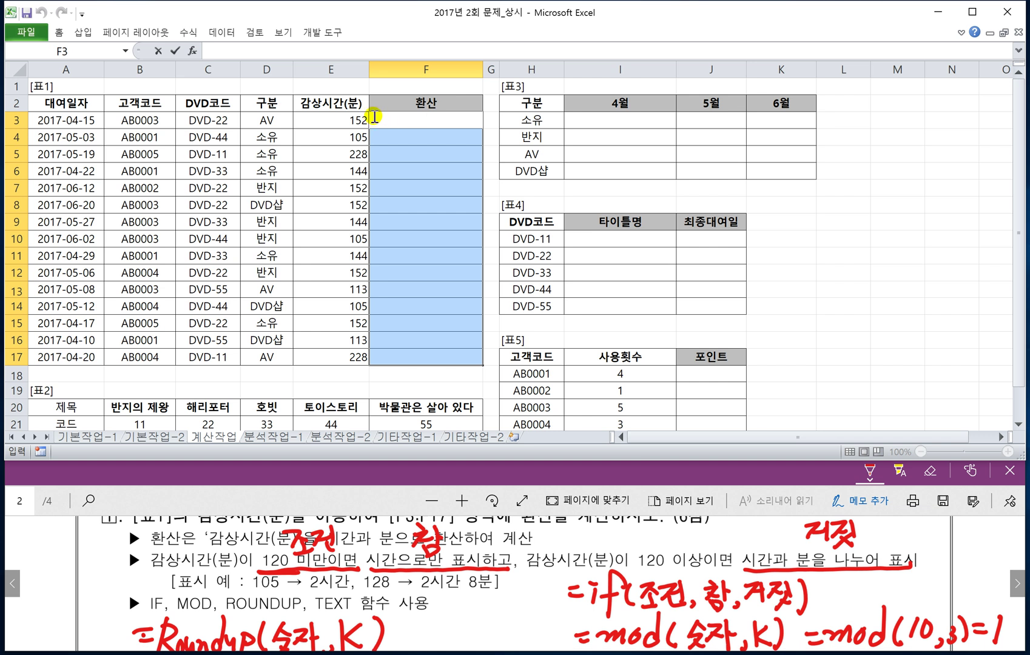
left_click(417, 205)
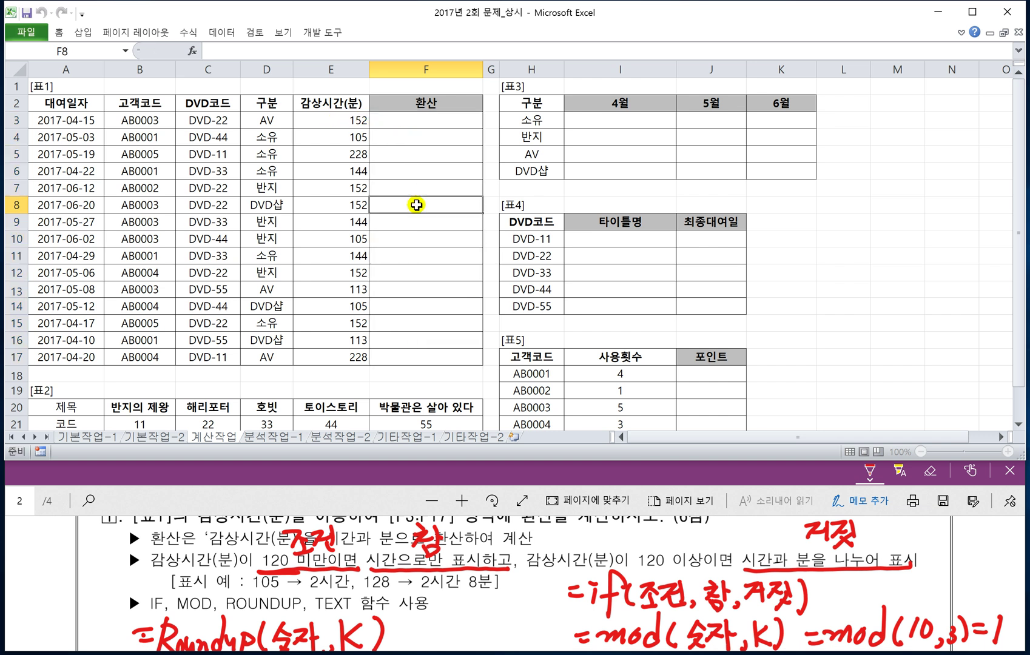
left_click(418, 121)
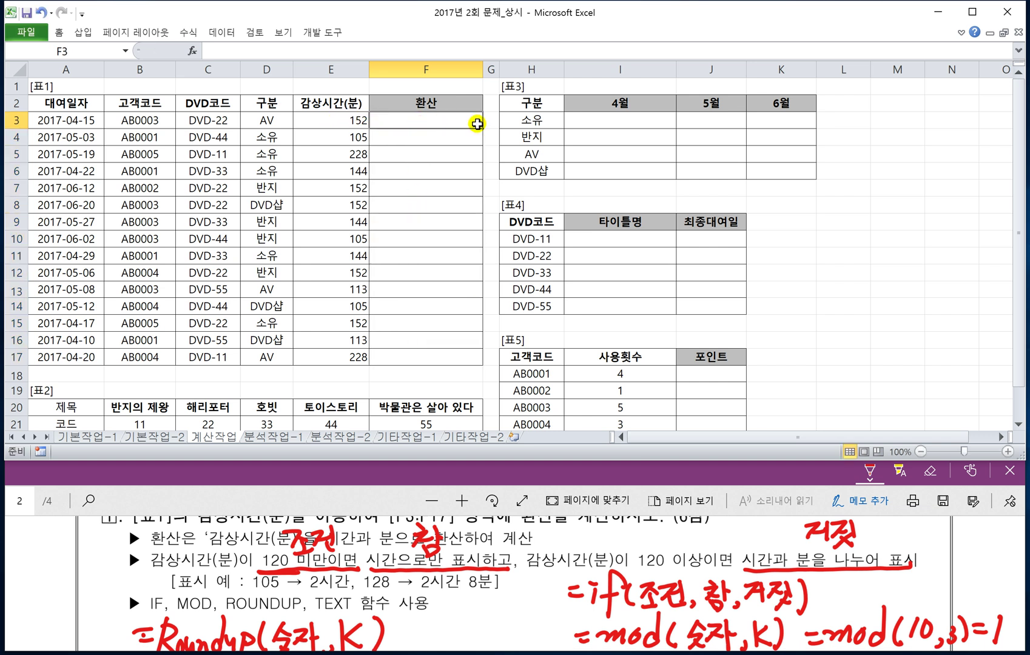
type("=")
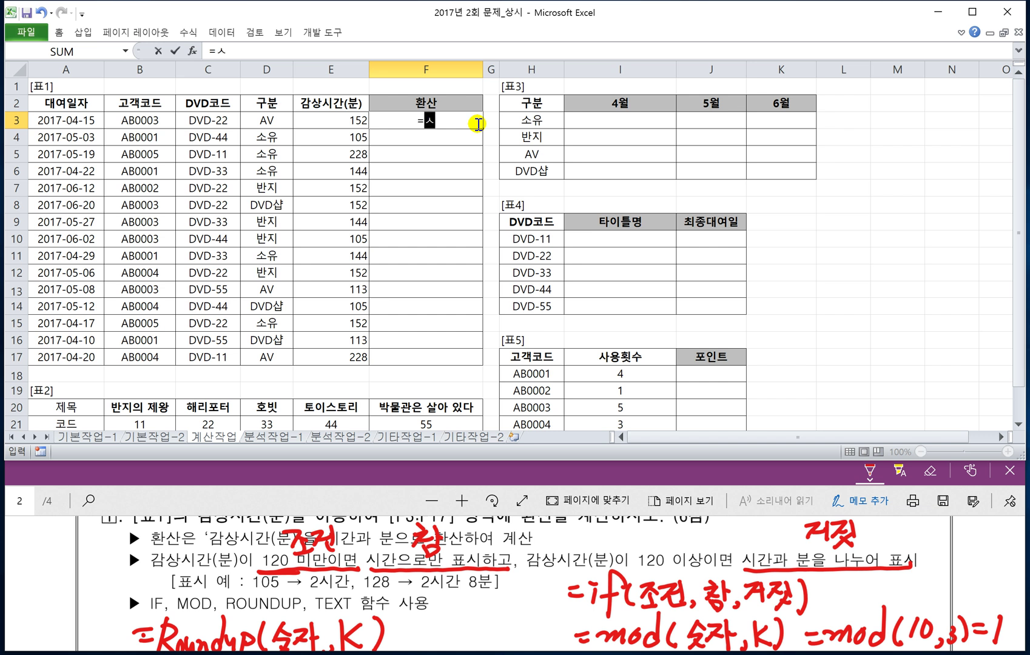
type("text")
type("(")
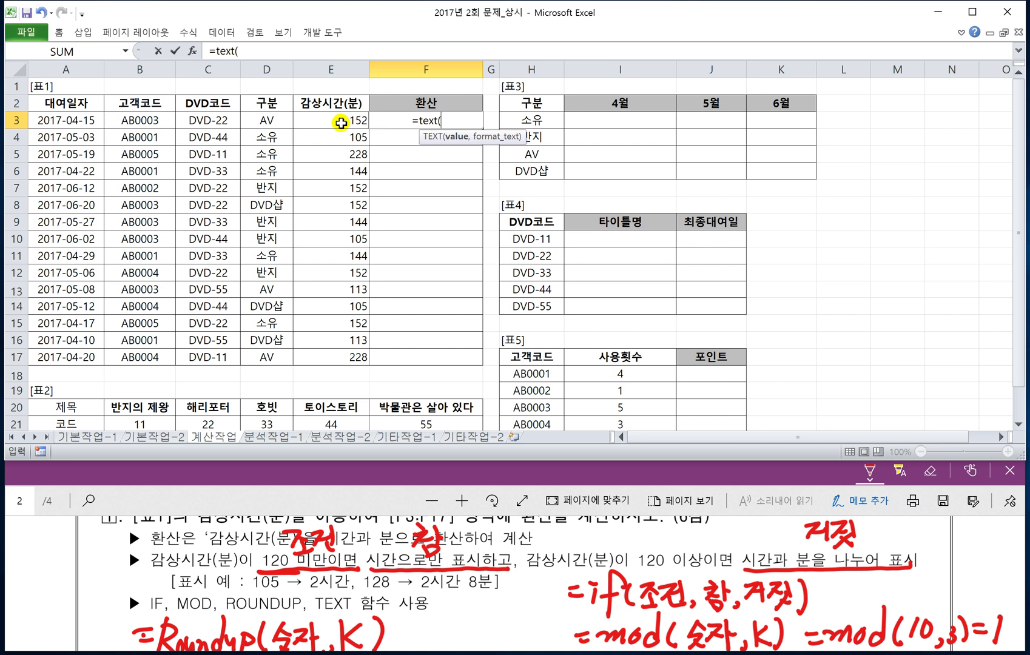
- Enter (E3-mod(E3,60))/60 as the value argument of the TEXT formula in F3
scroll(510, 582, "down", 1)
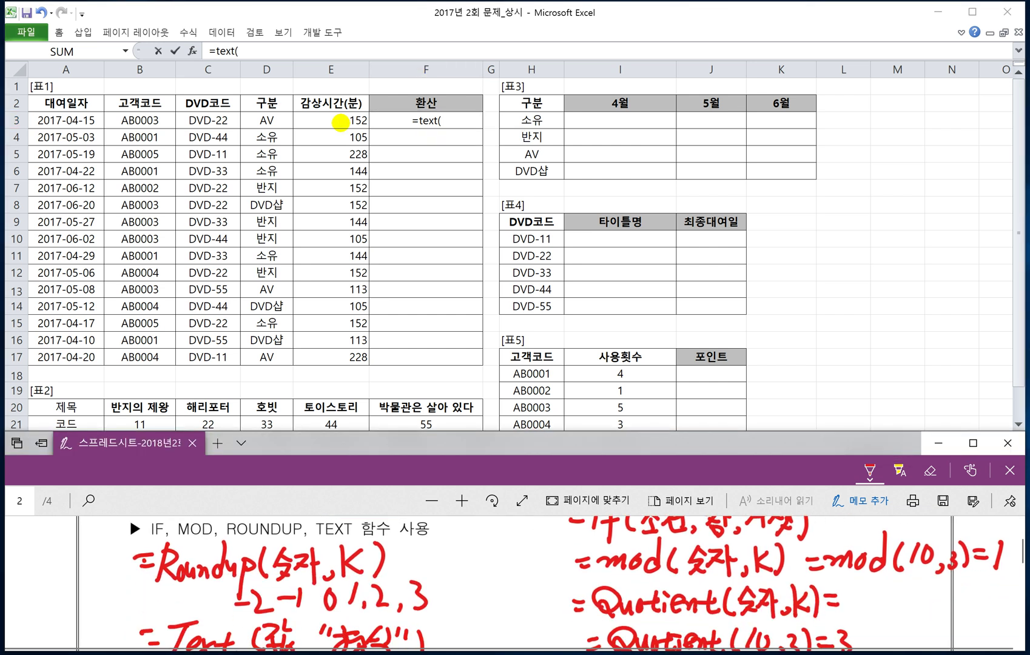
scroll(510, 582, "up", 1)
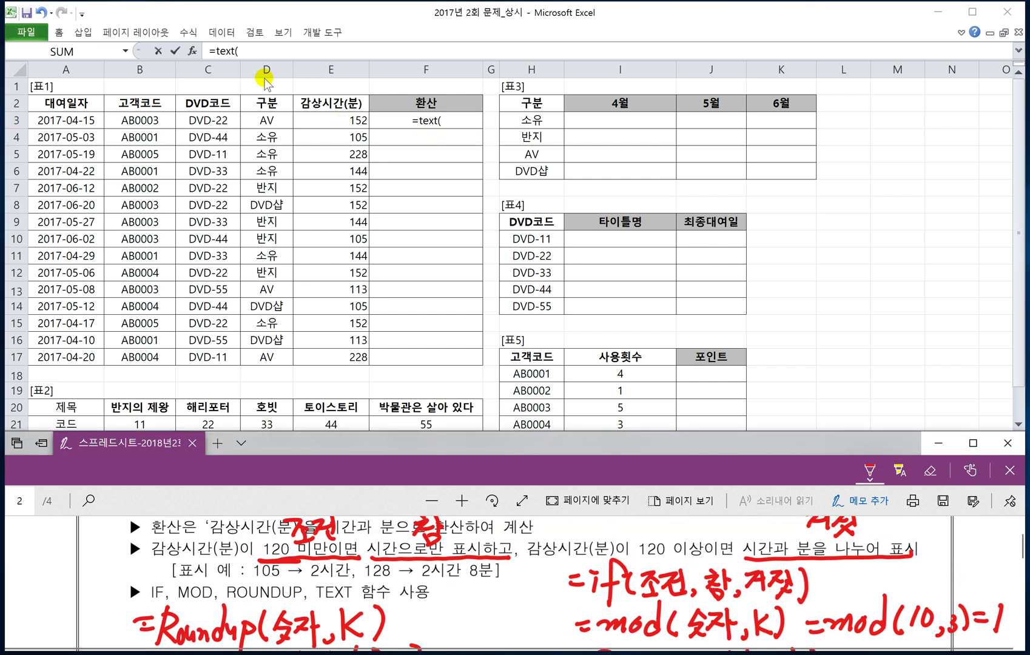
left_click(450, 124)
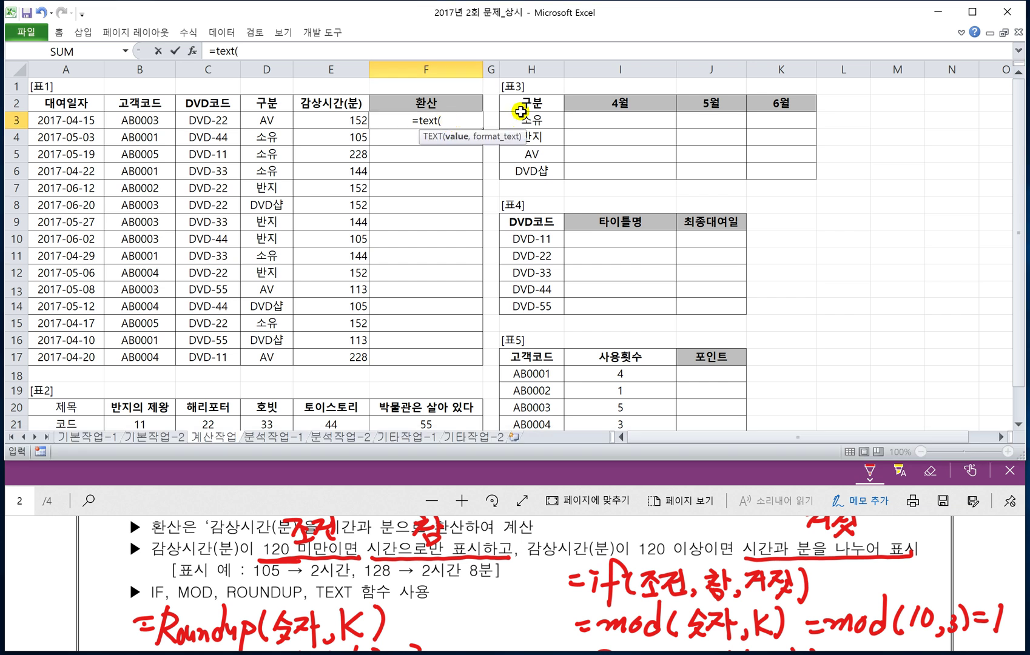
type("(")
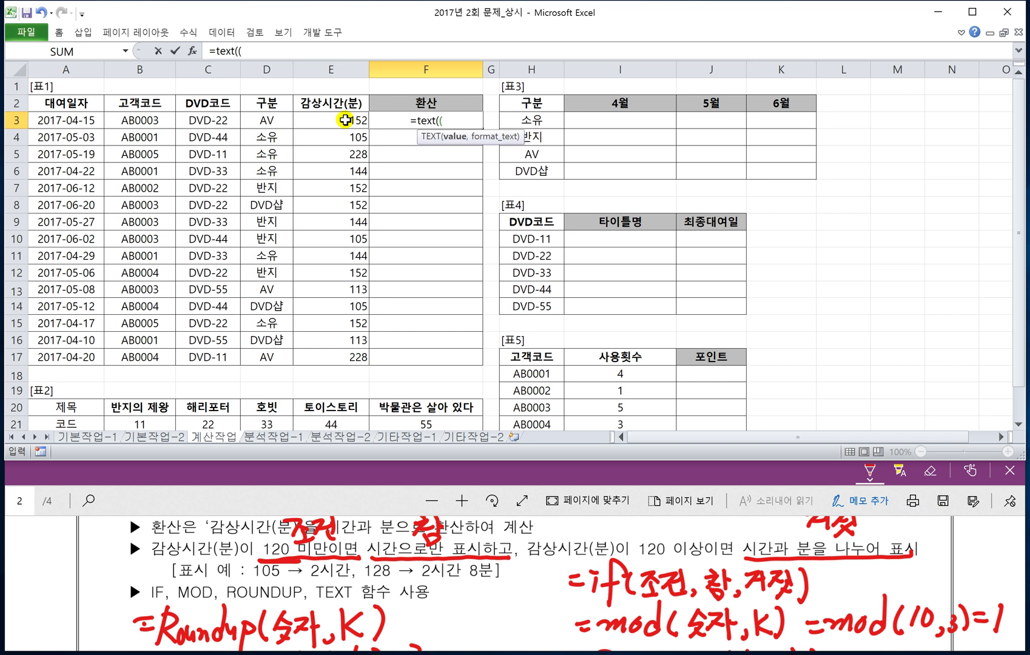
left_click(344, 120)
type("-")
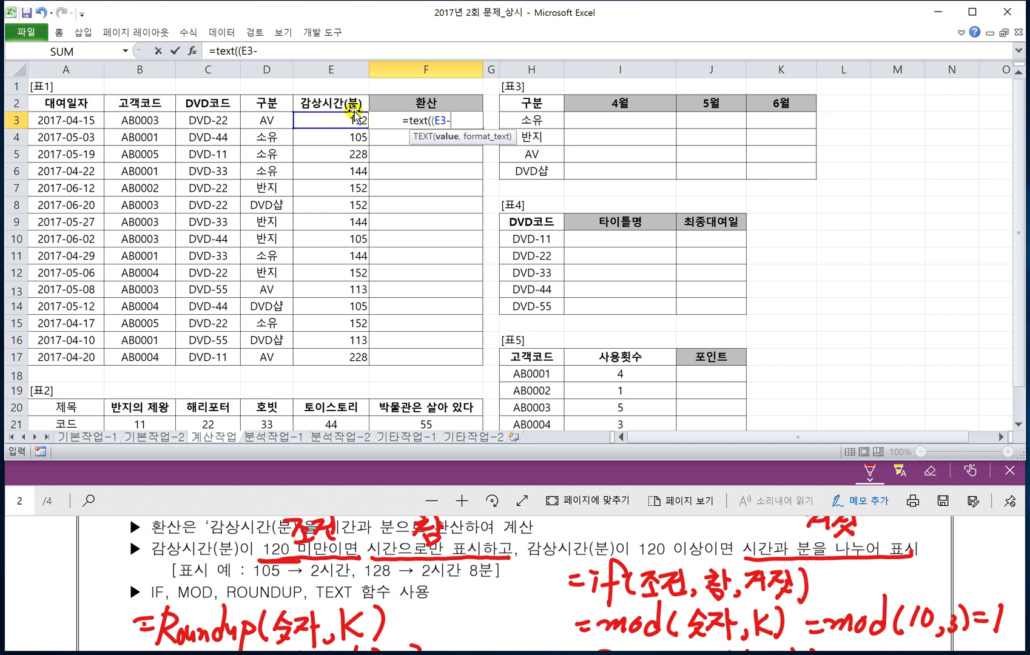
type("mod(")
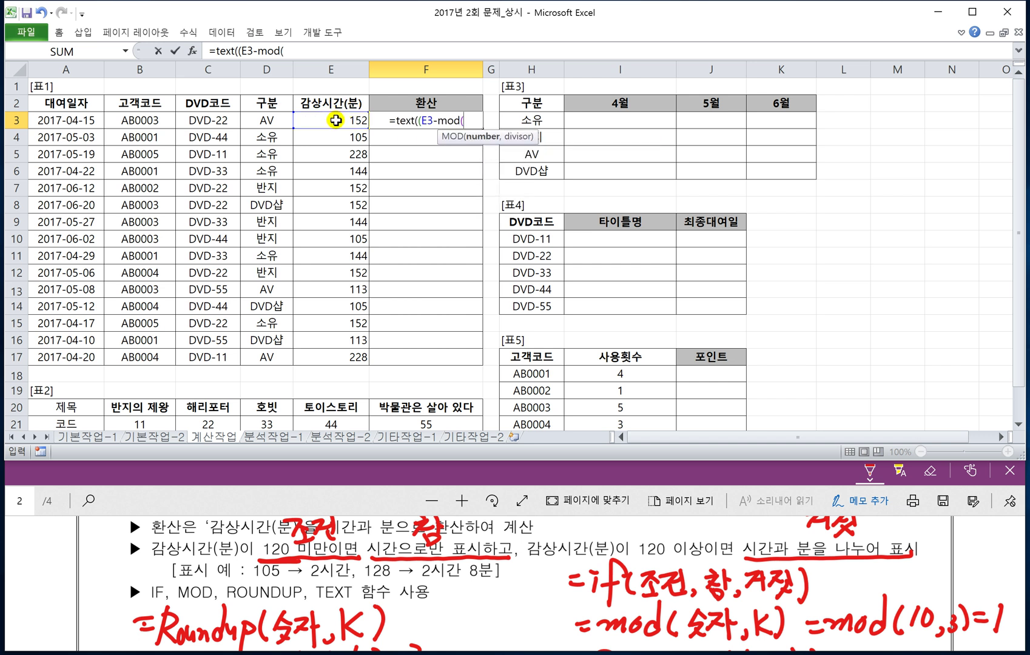
left_click(336, 120)
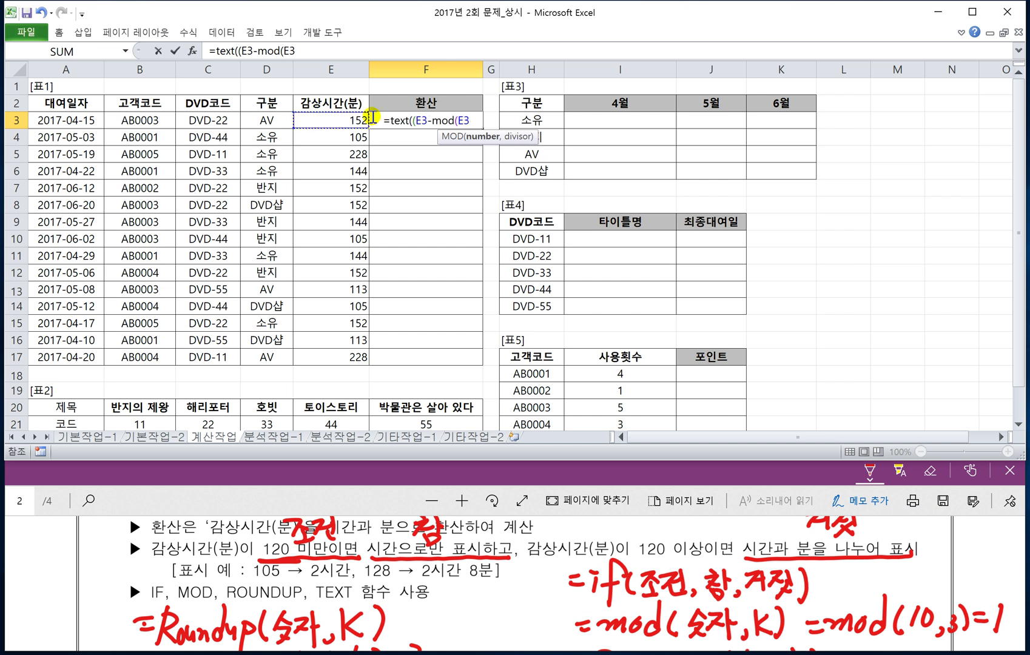
type(",60")
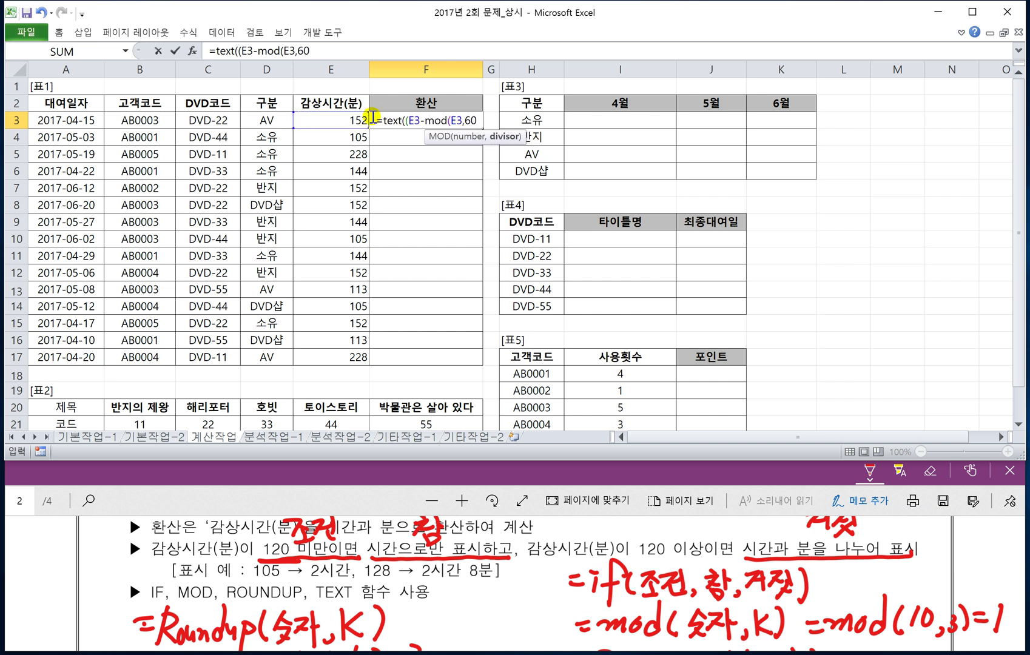
type(")")
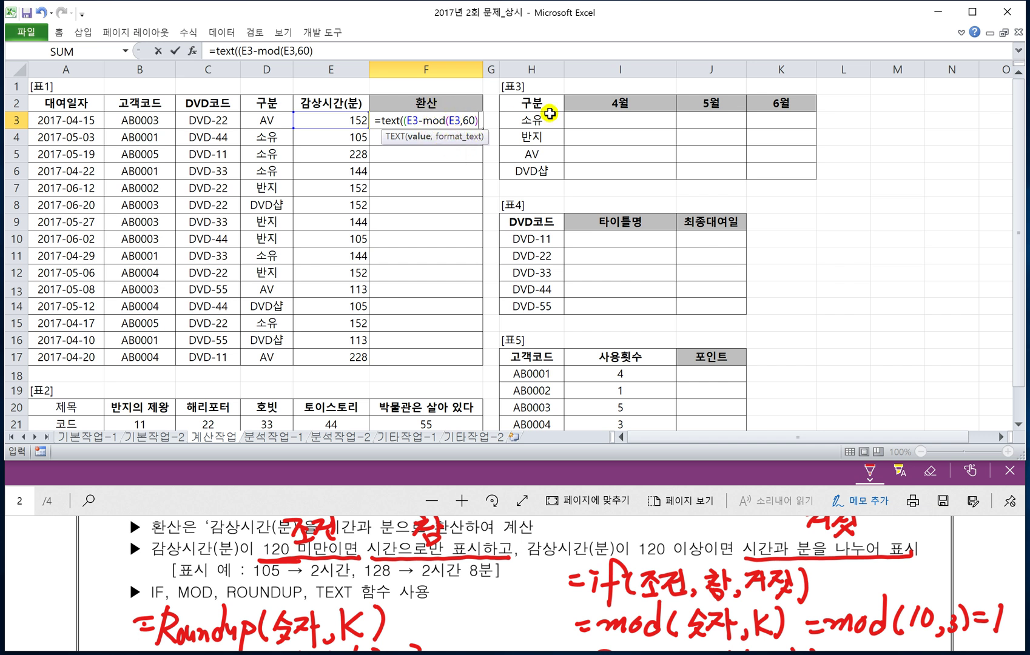
type(")/6")
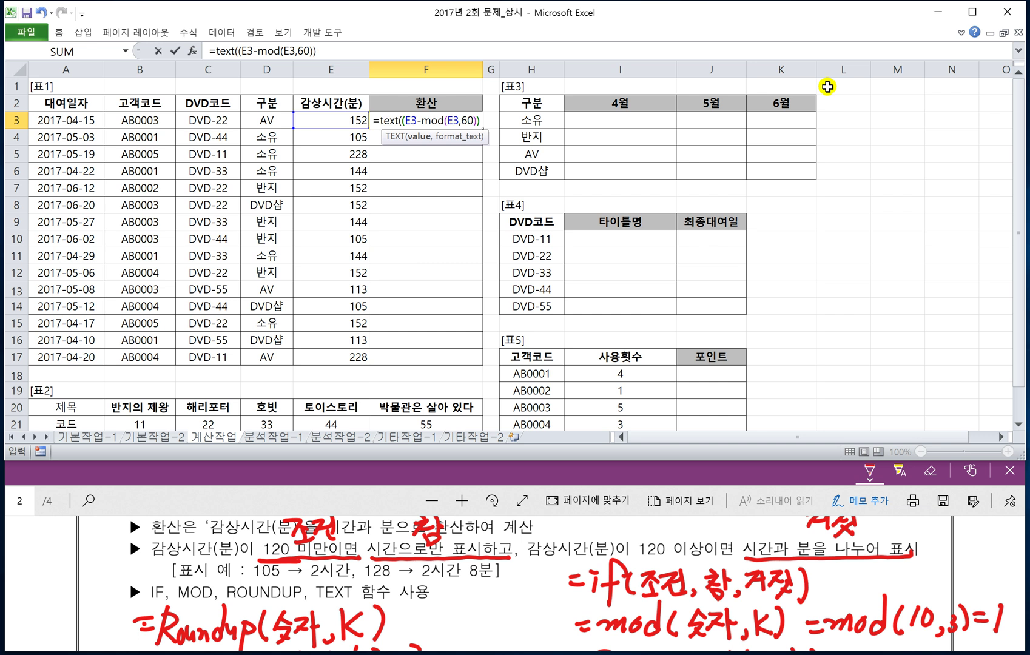
type("0")
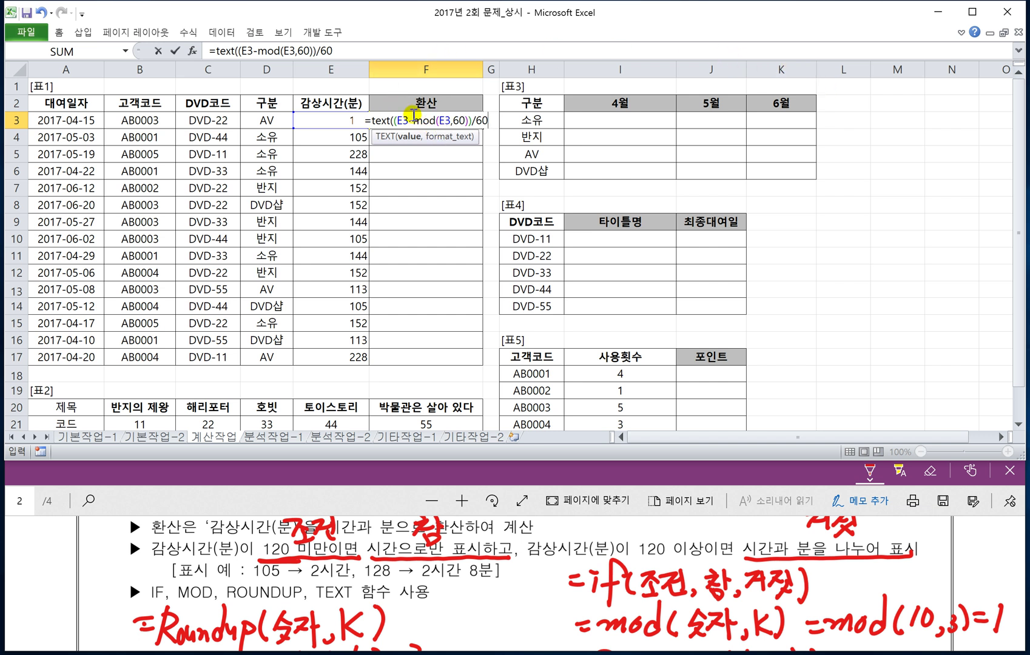
- Add the format "0시간" to the TEXT function in F3, close it and commit the formula
type(",")
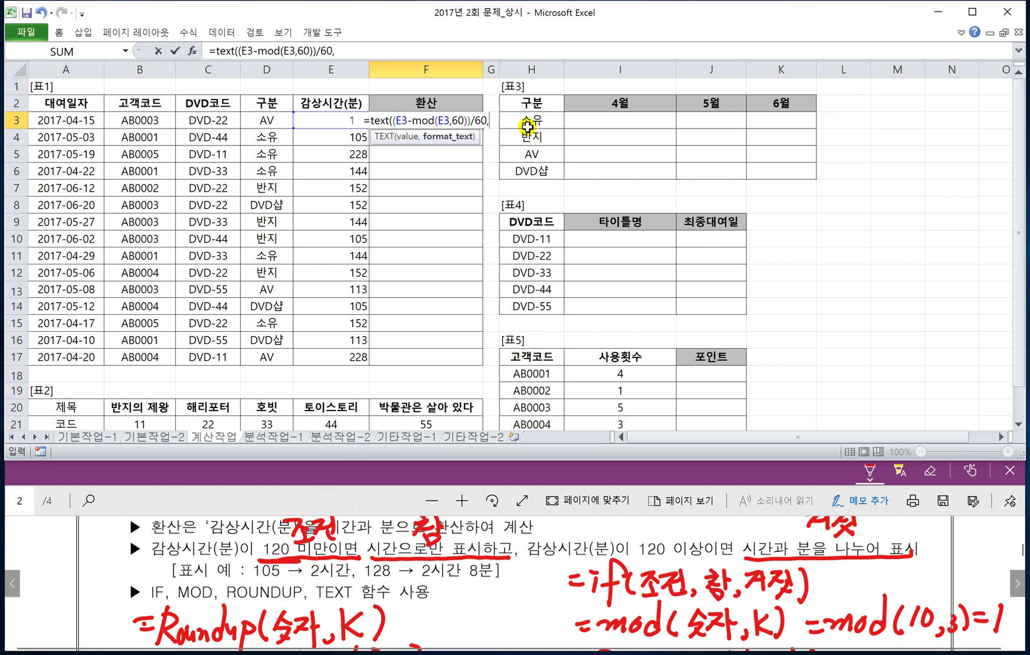
type("\"0")
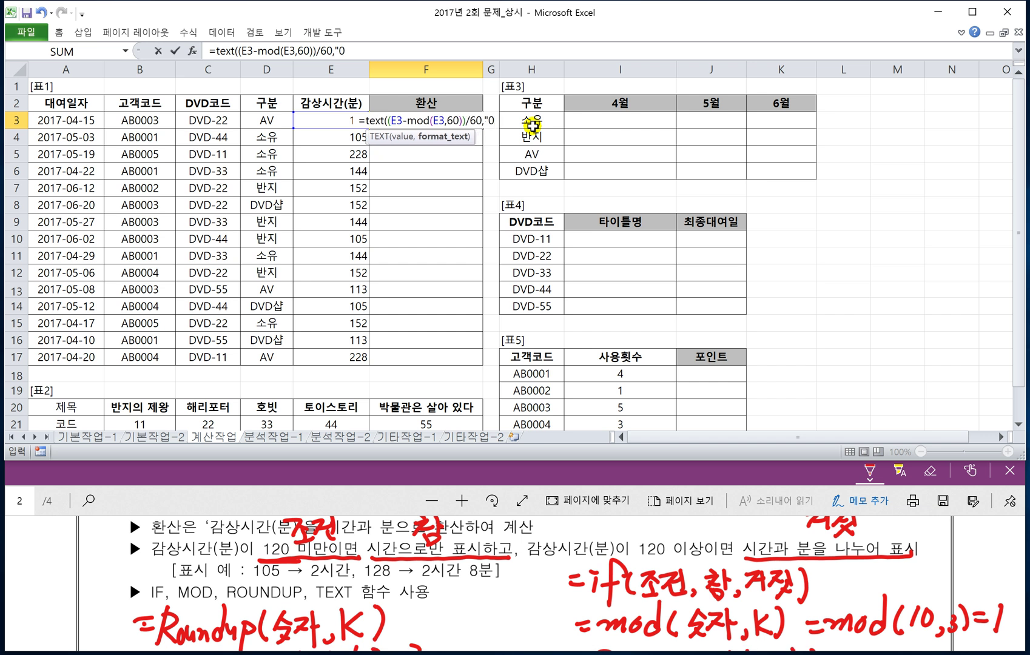
type("t")
key("BackSpace")
key("Hangul")
type("시간")
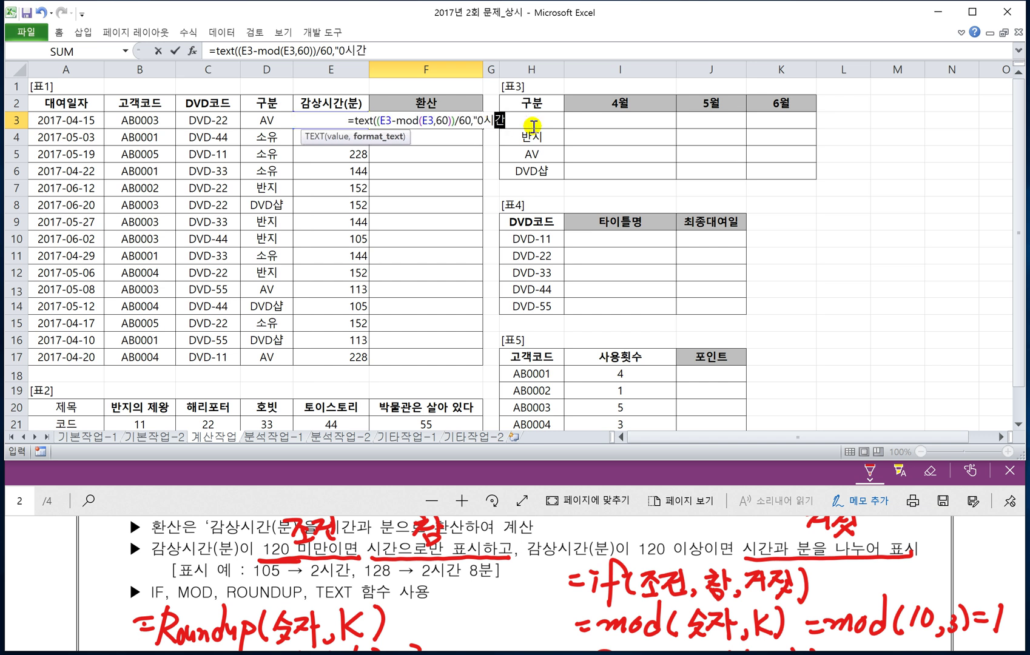
type("\")")
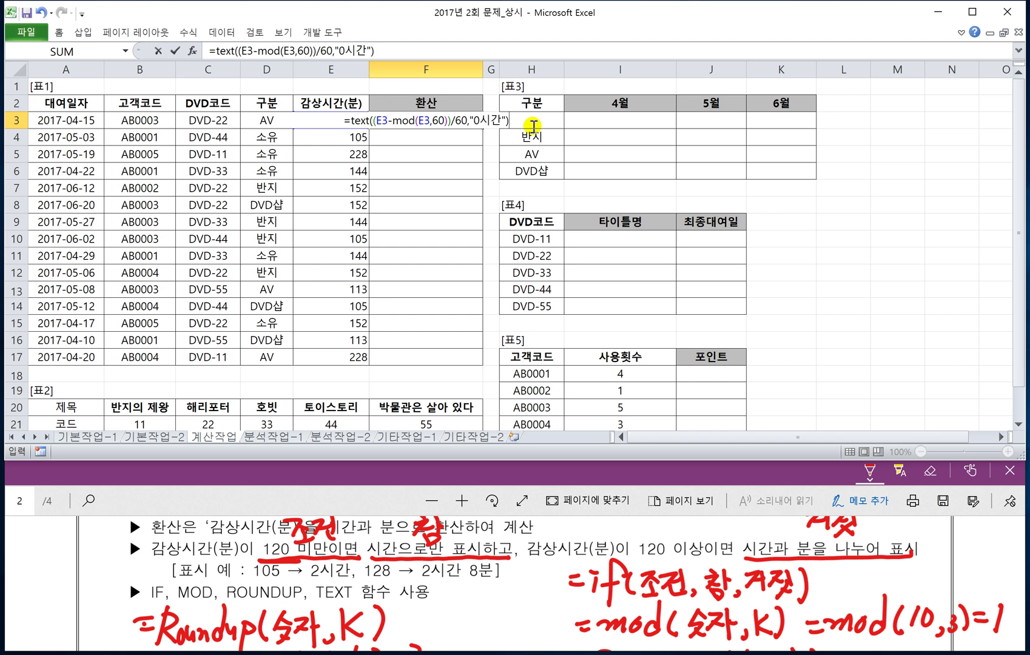
key("Return")
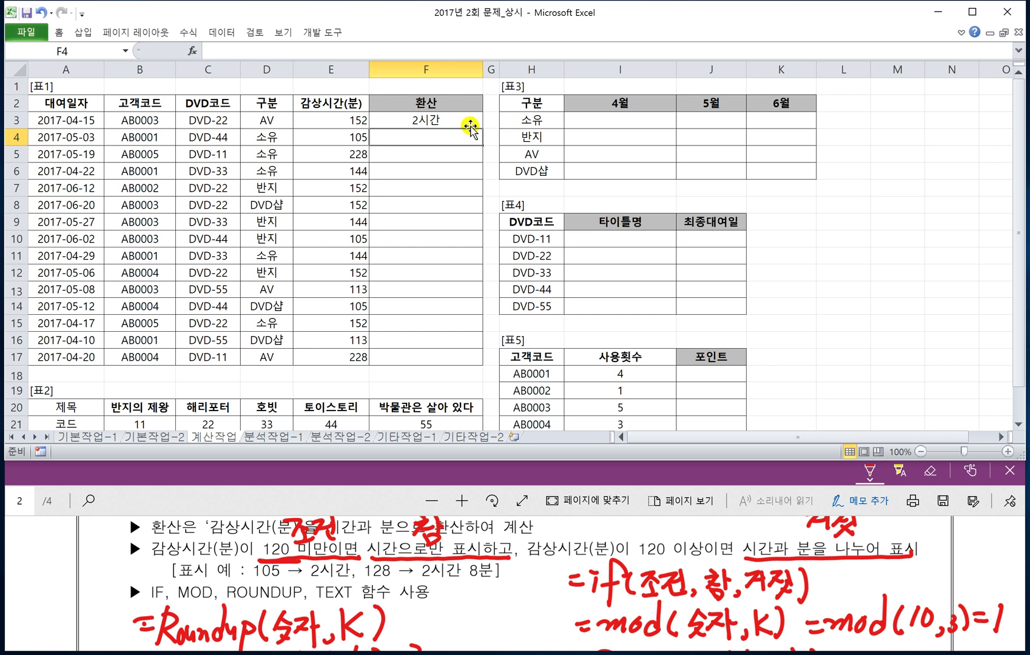
- Reopen the F3 formula and append &text(mod(E3,60) to its end for the remaining minutes
double_click(467, 120)
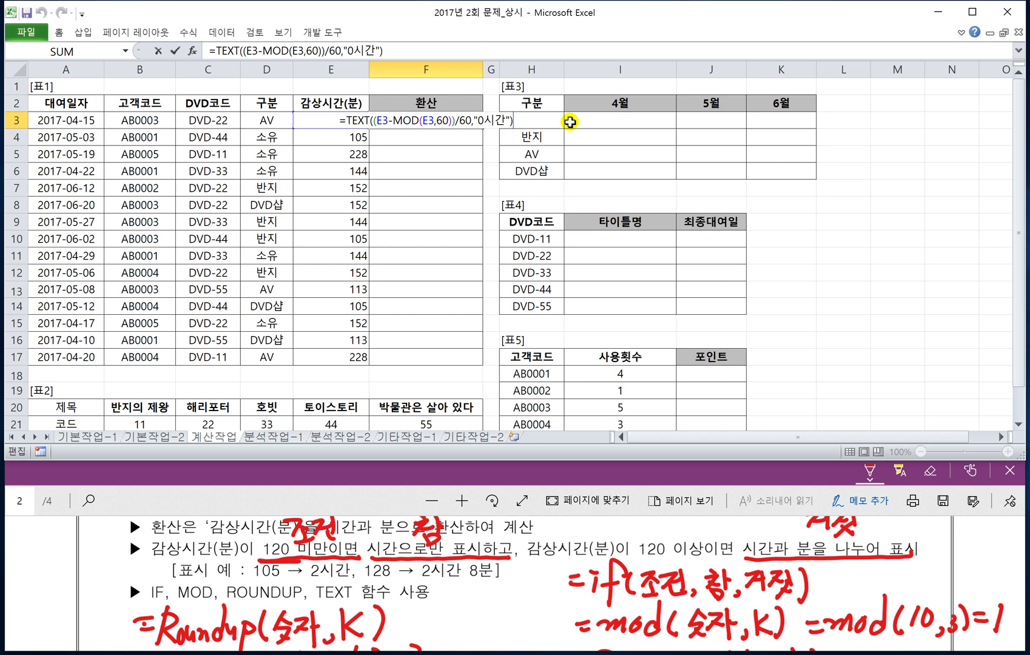
type("&")
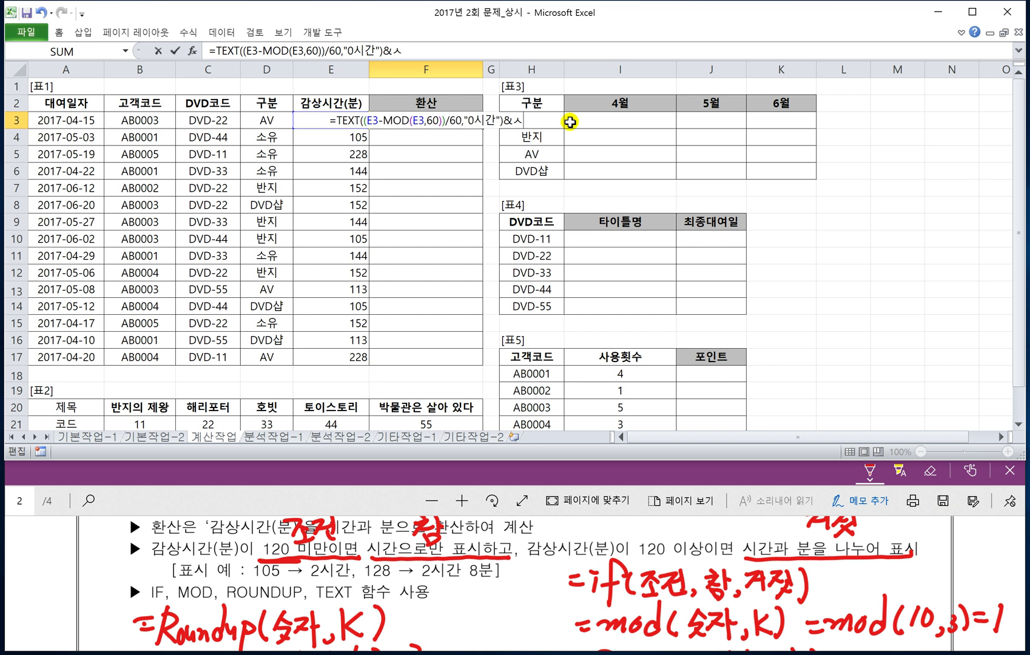
type("text(")
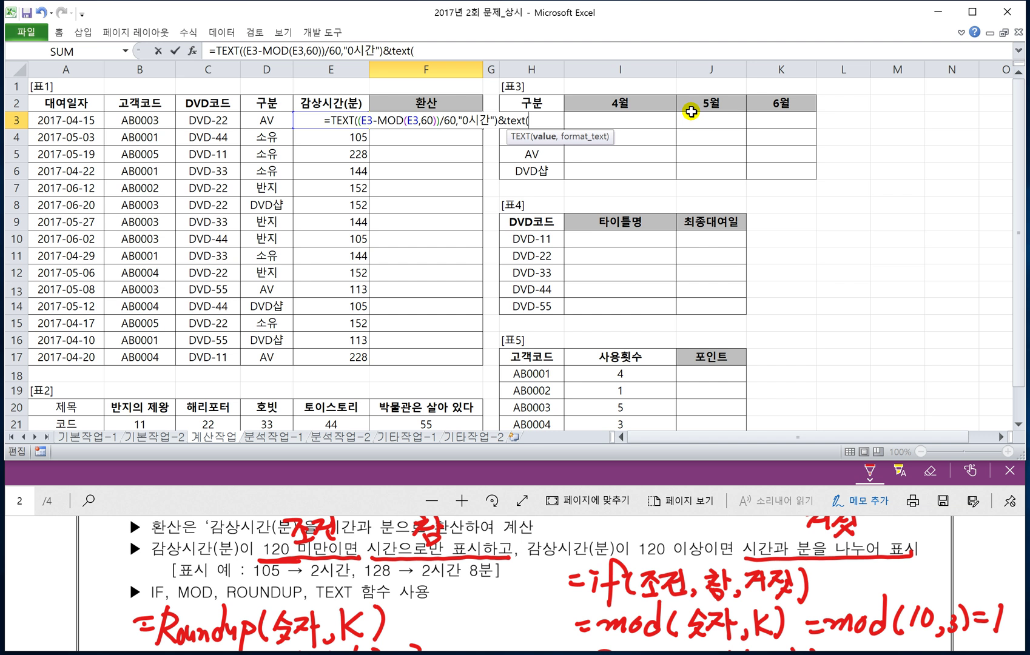
type("mod(")
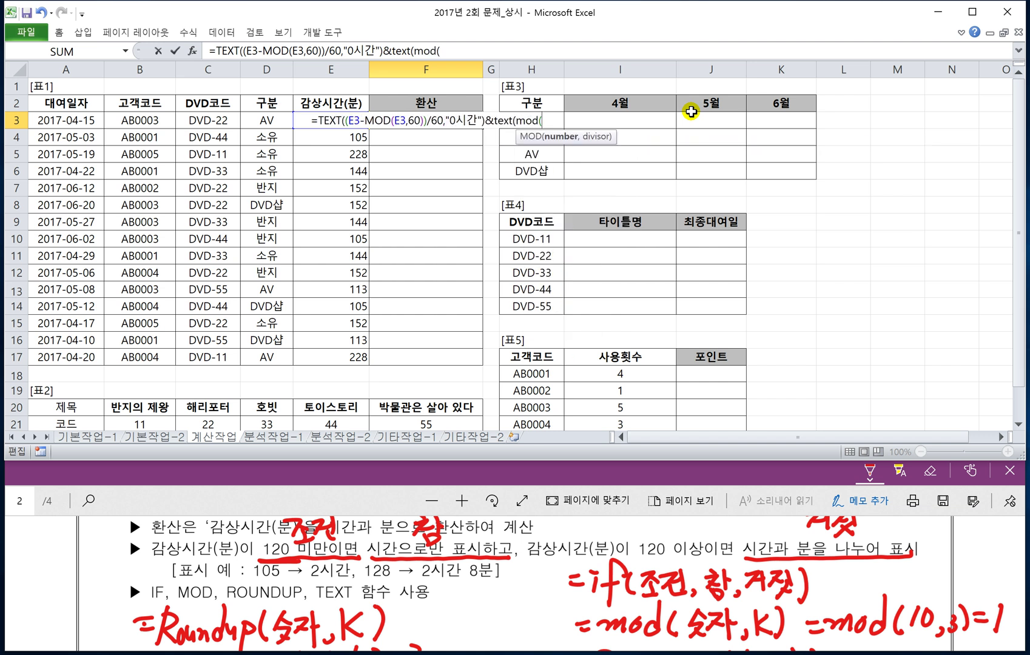
left_click(329, 118)
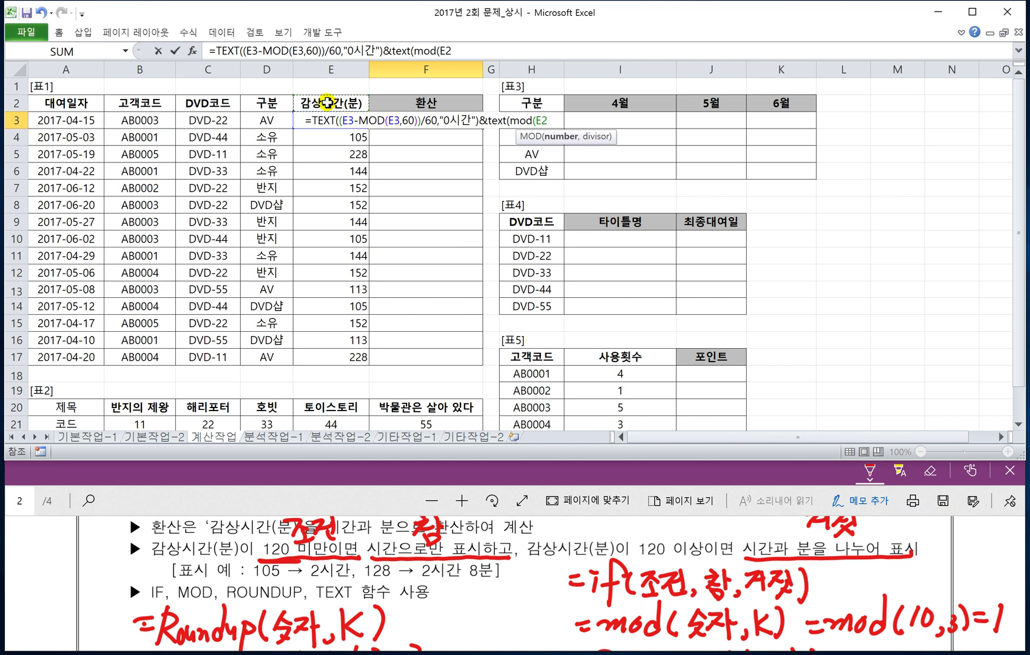
type(",")
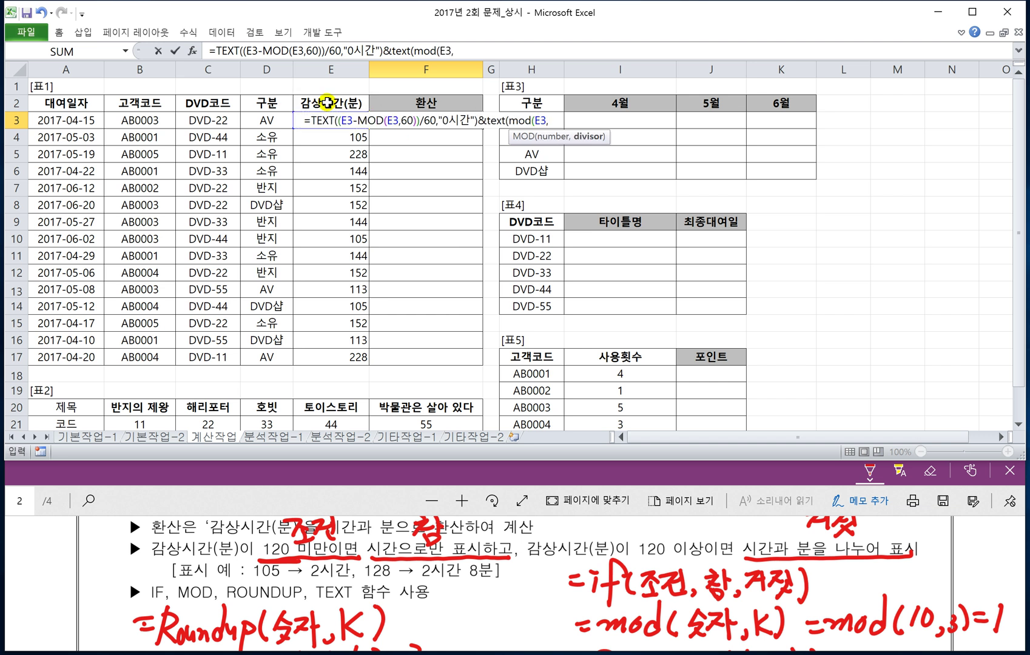
type("60")
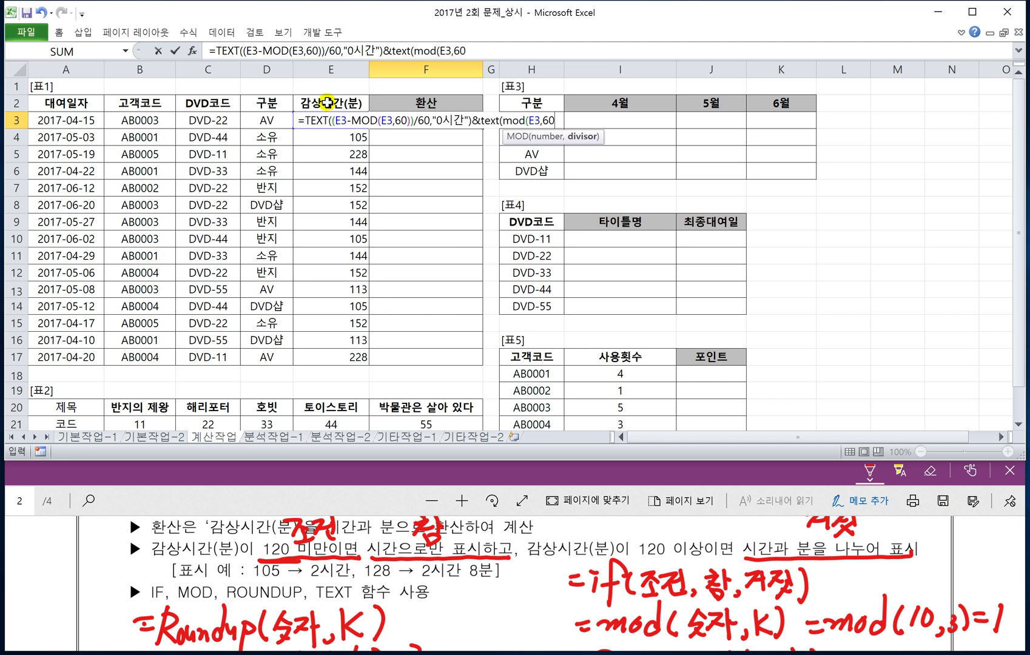
type(")")
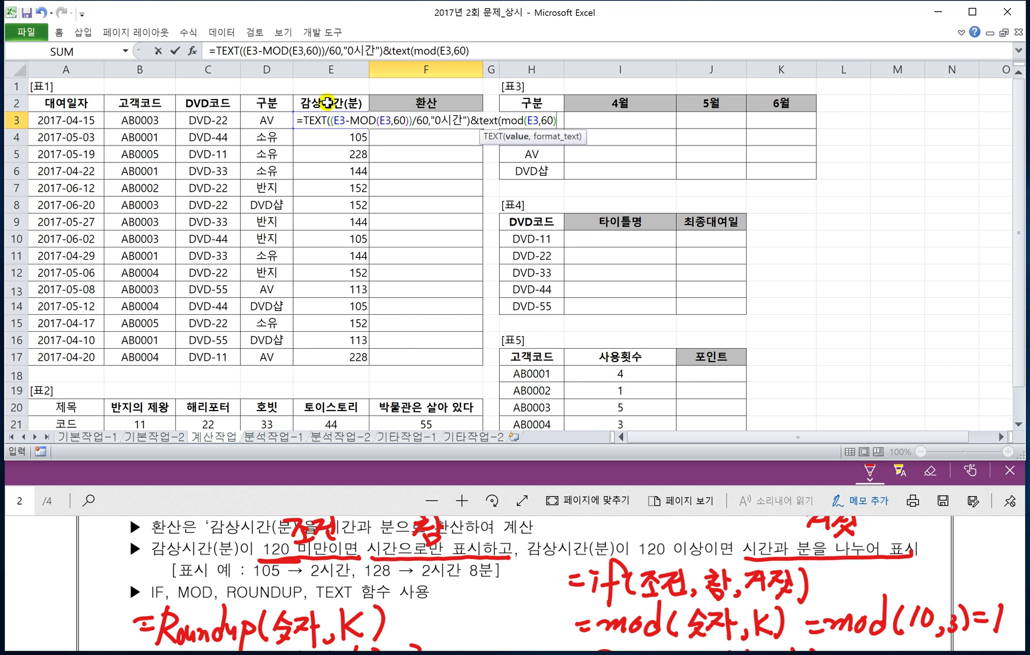
- Give the second TEXT function in F3 the format " 0분", close it and commit the formula
type(",")
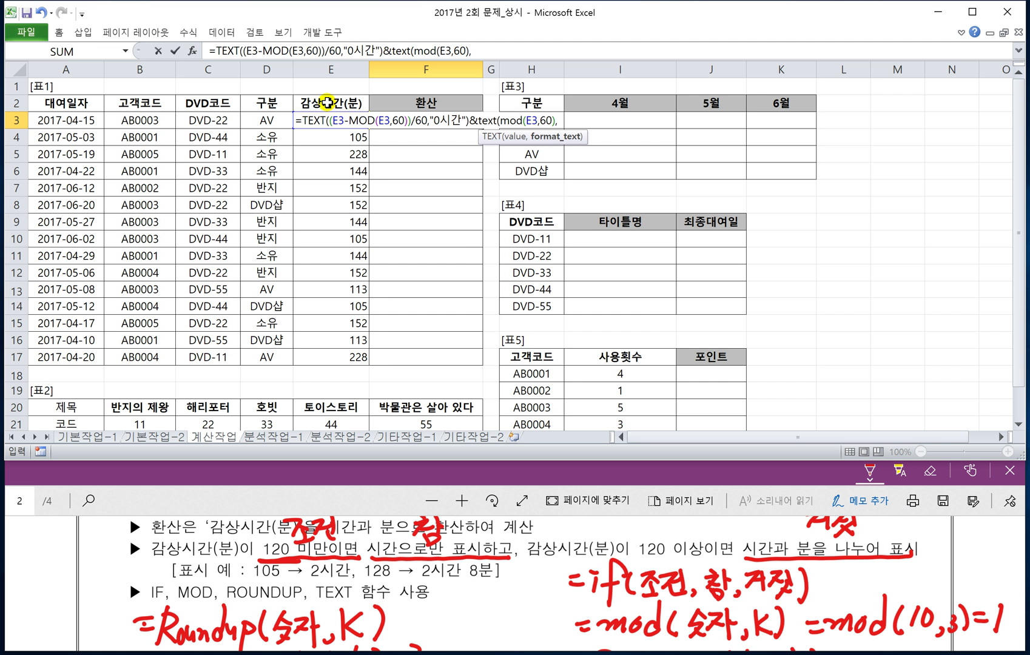
type("\"")
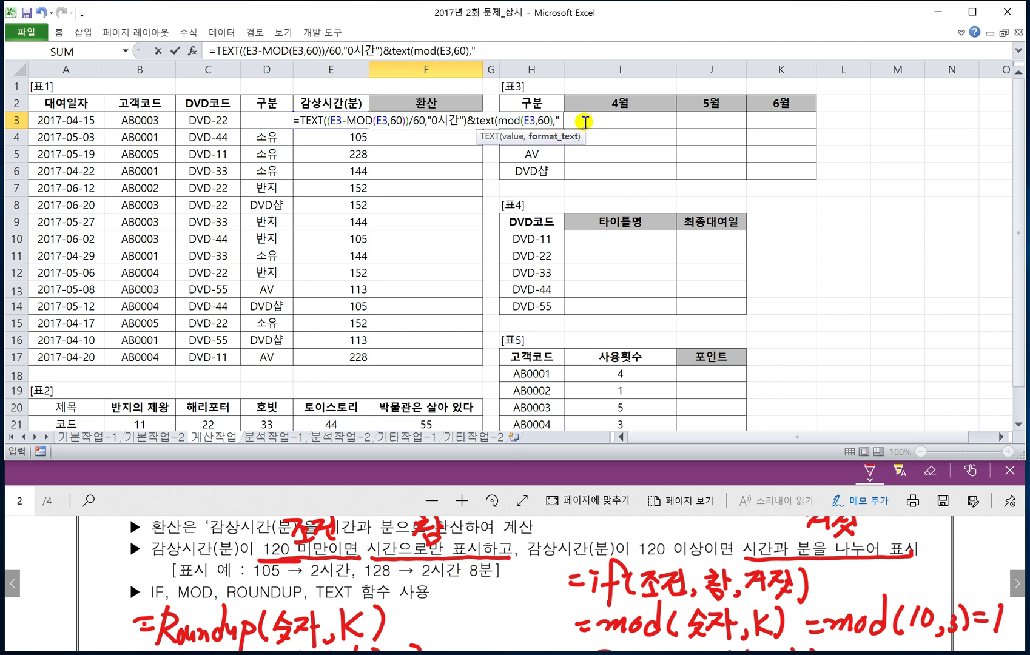
type("0")
type("분")
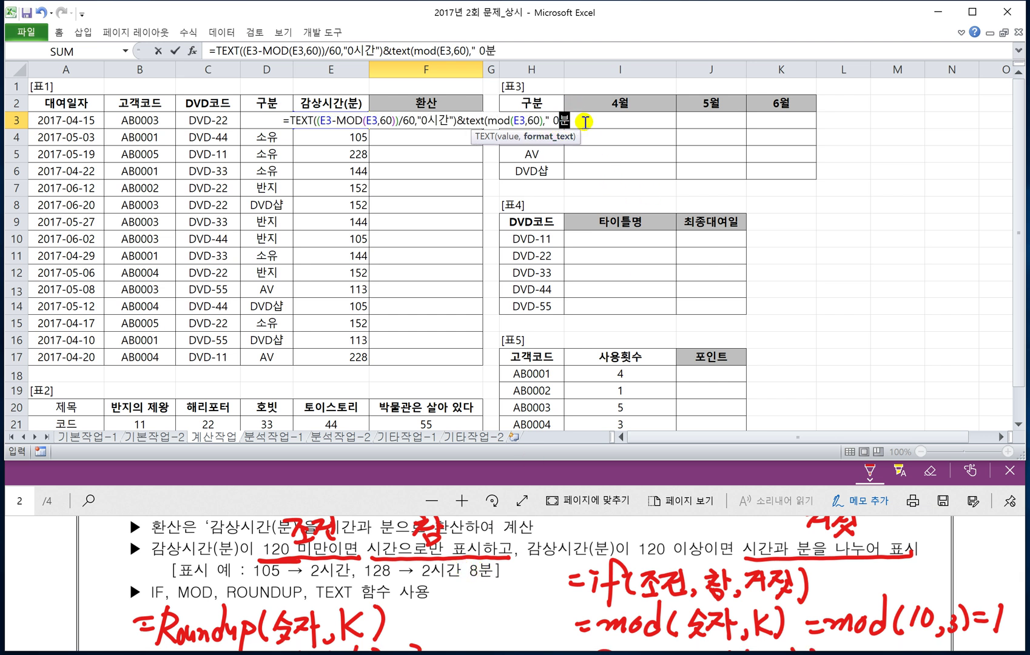
type("\")")
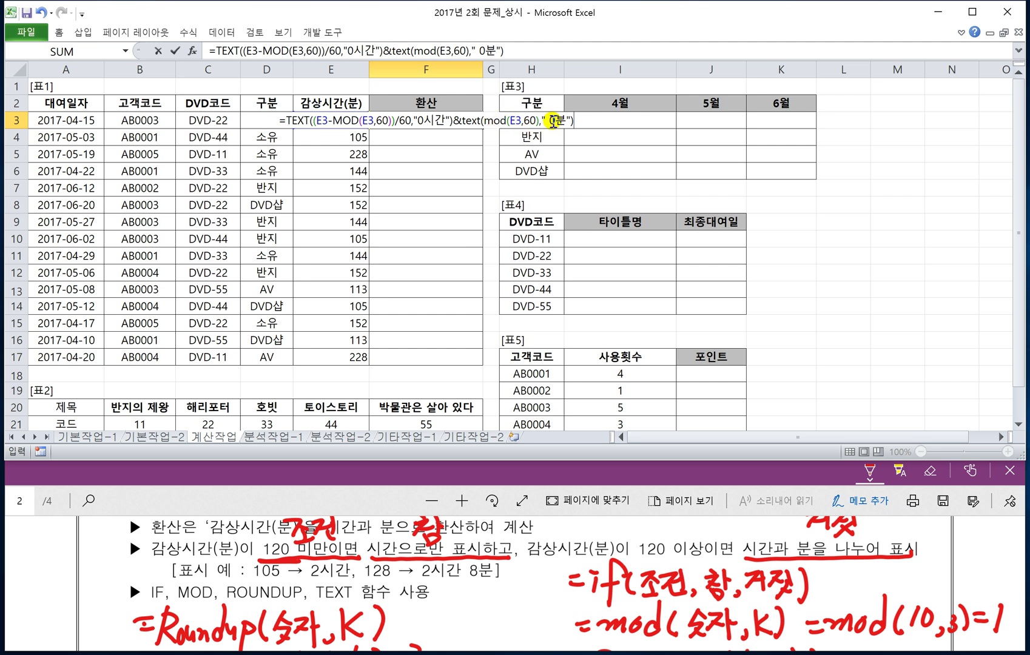
key("Return")
- Insert if(E3<120 right after the equals sign in the F3 formula, before the first TEXT function
left_click(423, 122)
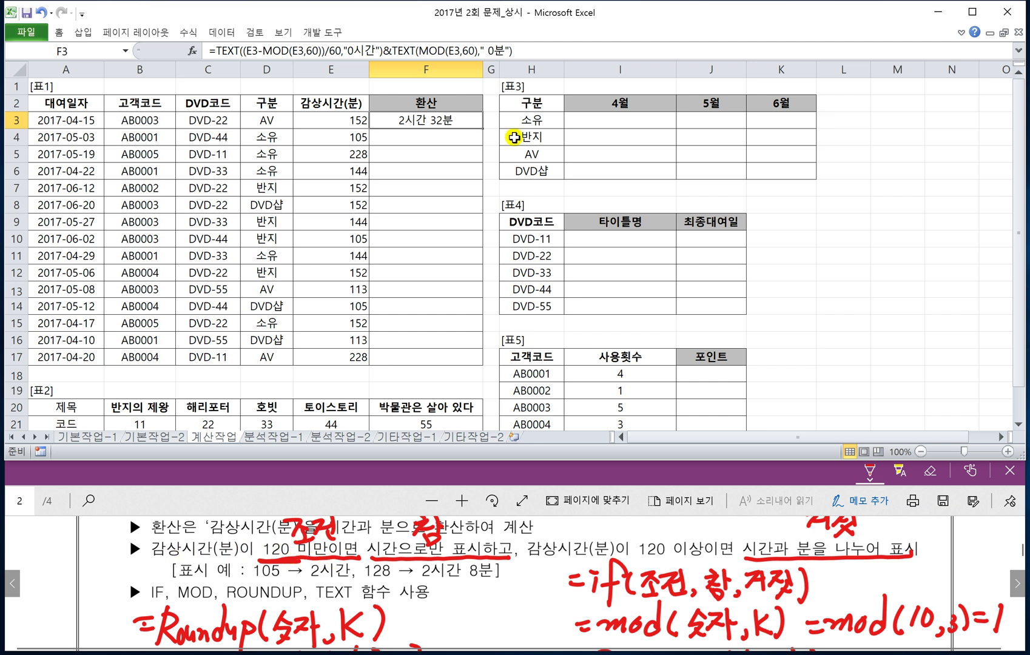
double_click(435, 121)
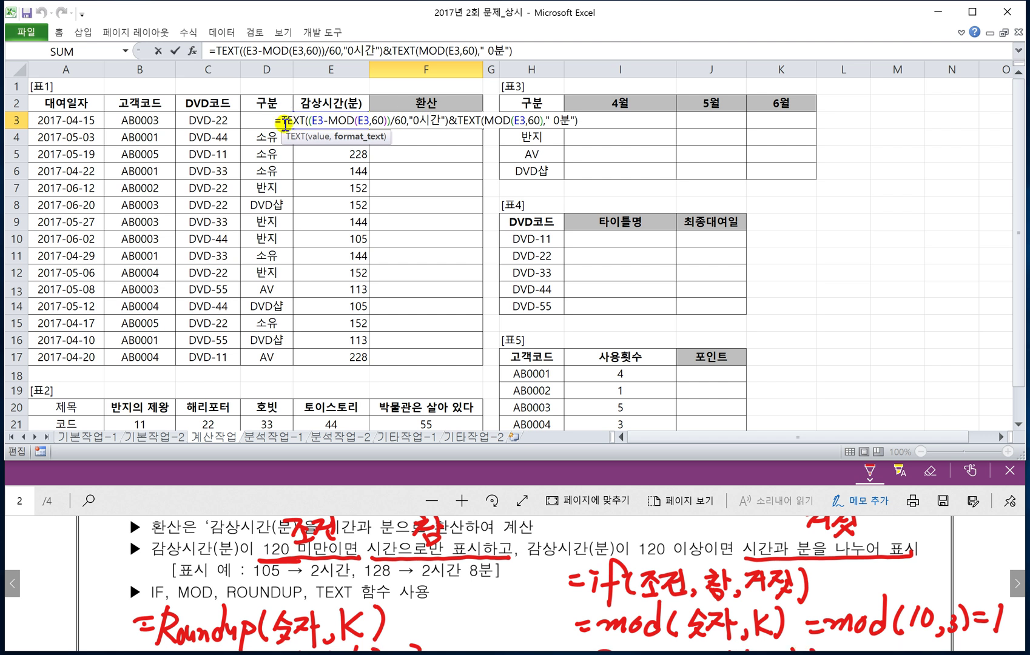
key("Home")
key("Right")
type("ㅑ")
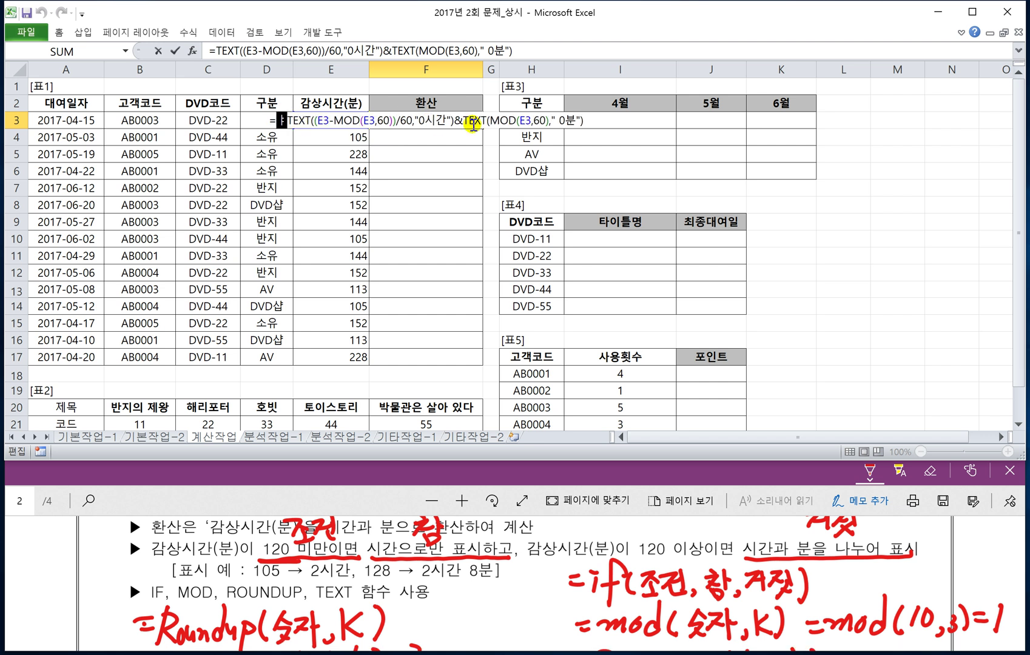
key("BackSpace")
type("if")
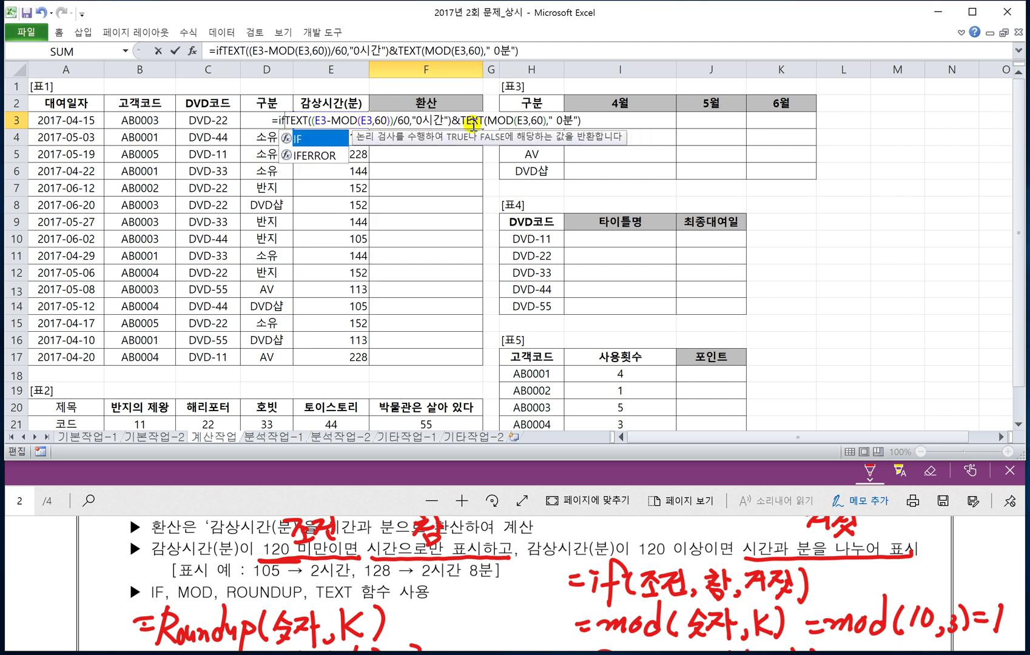
type("(")
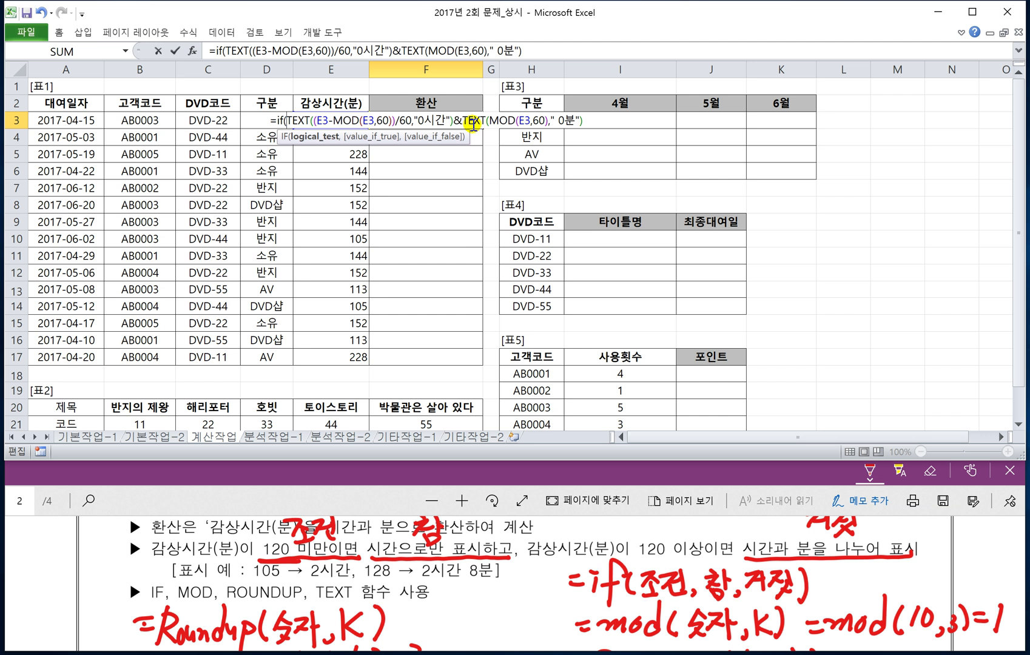
left_click(337, 115)
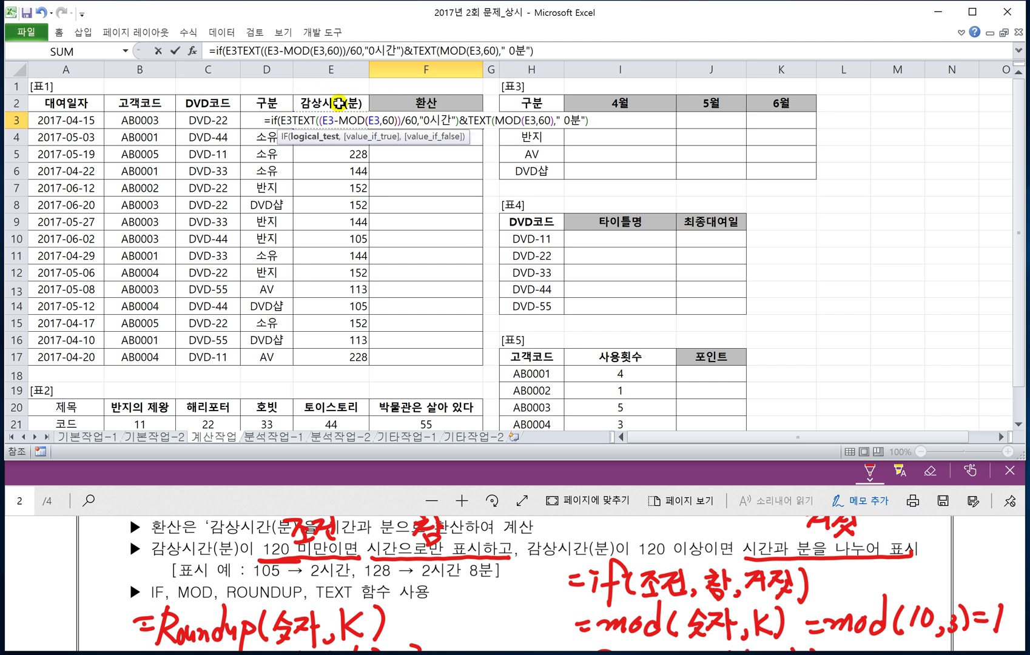
type("<120")
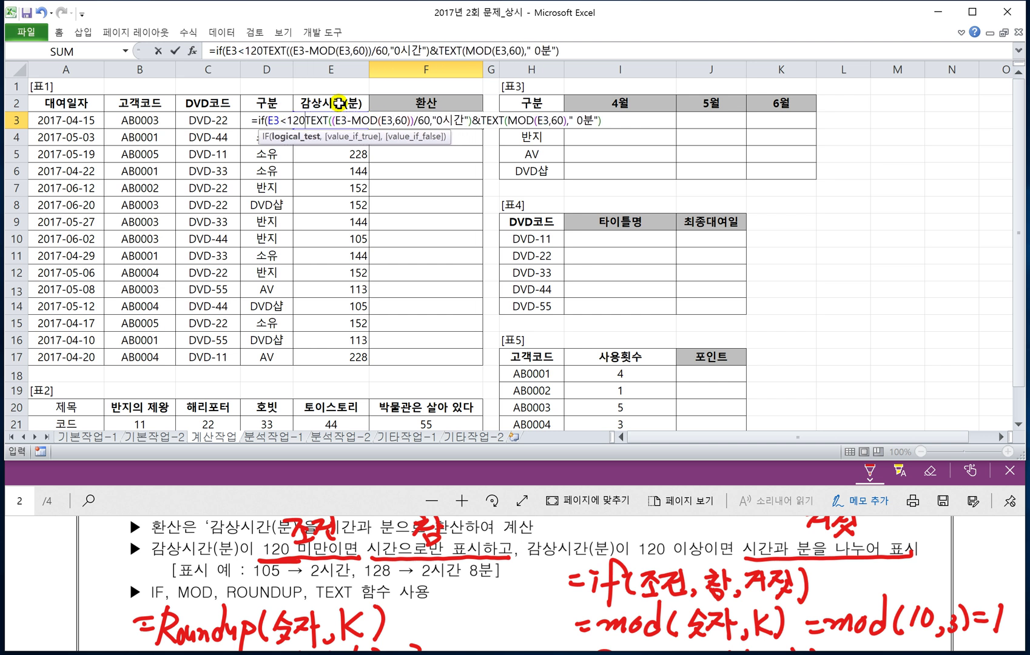
- Add a comma after E3<120 in the F3 formula and start text(roundup( as the true value before the existing TEXT function
type(",")
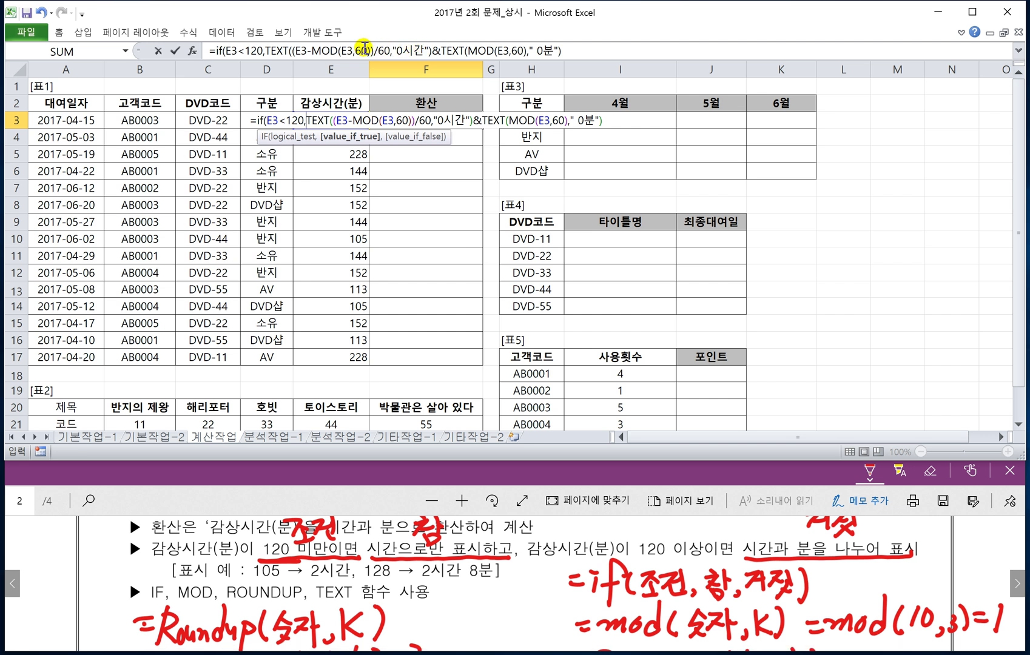
left_click(267, 53)
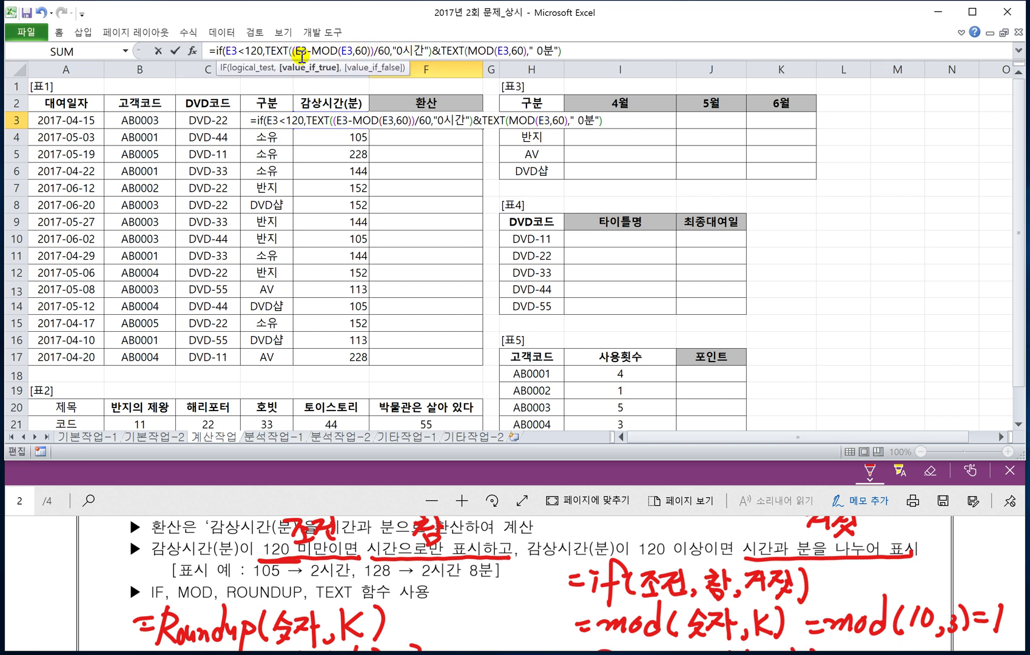
type("text(")
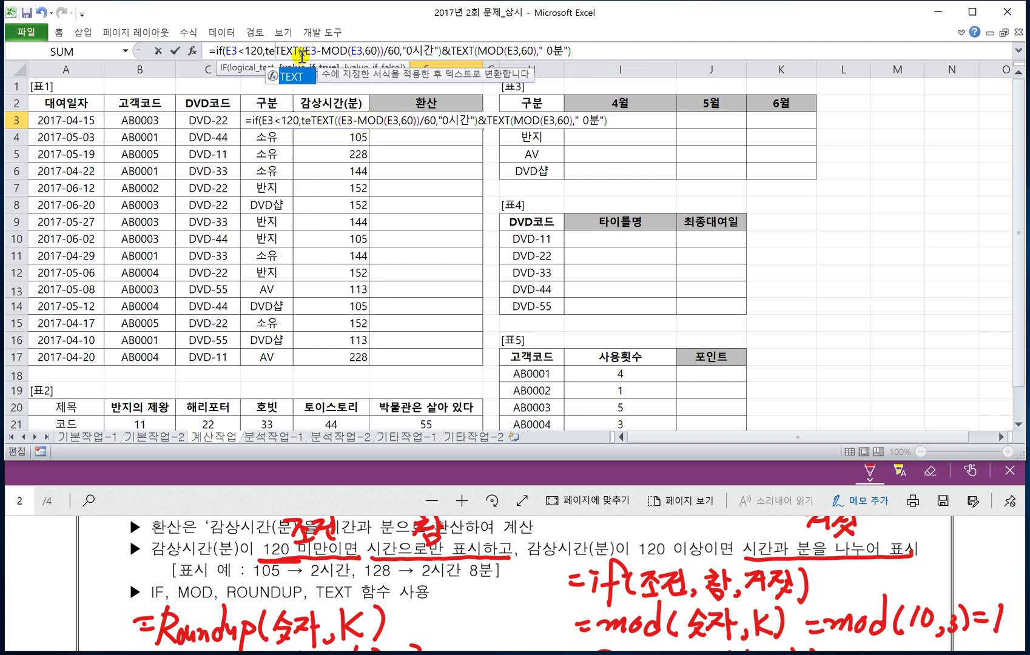
type("roundu")
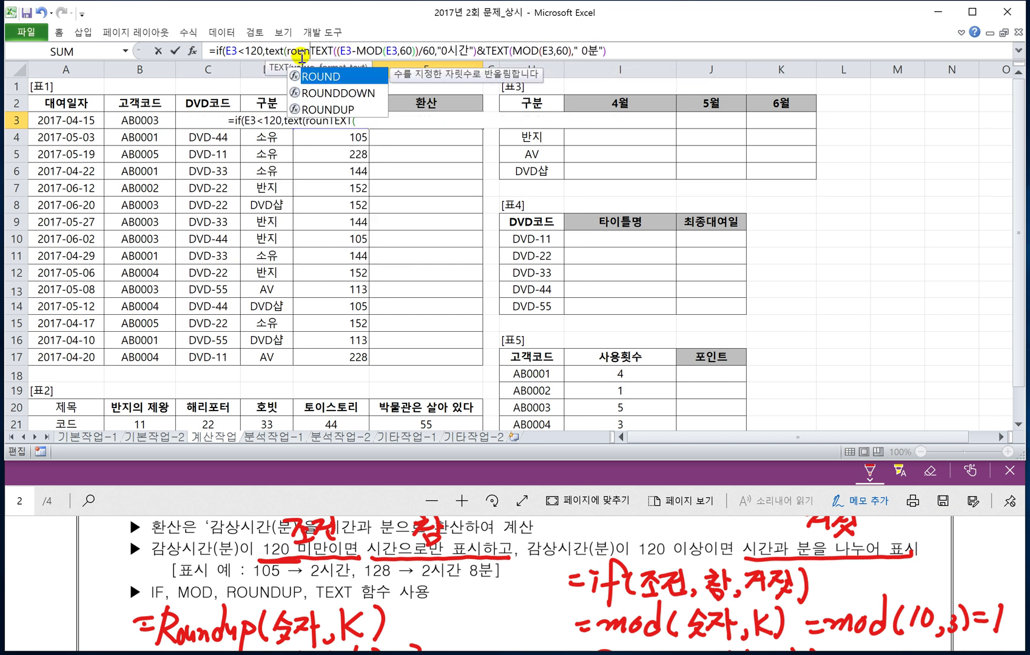
type("p")
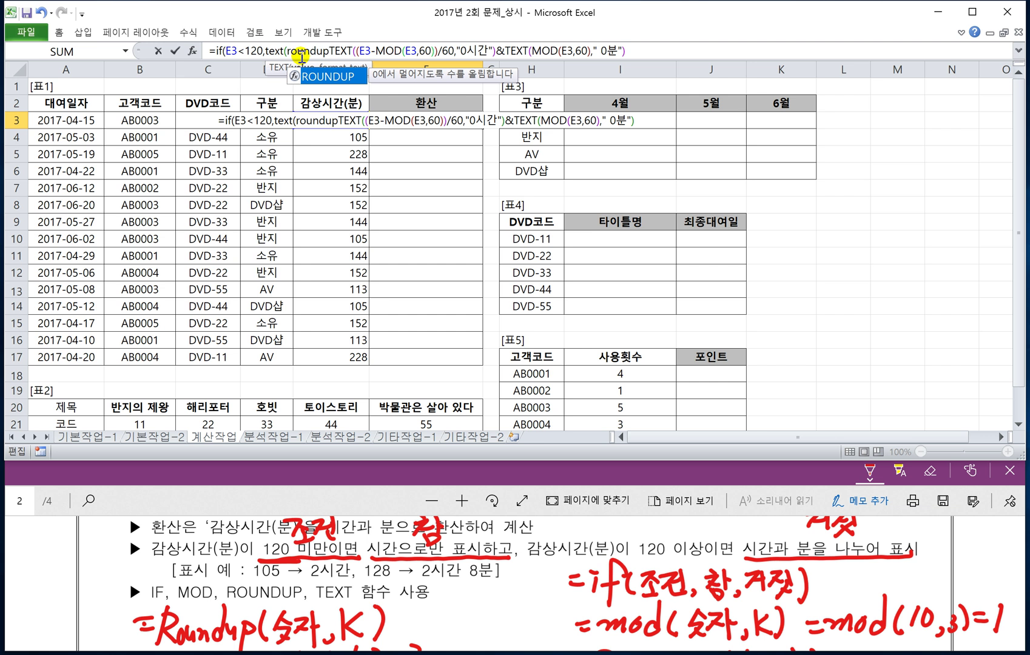
type("(")
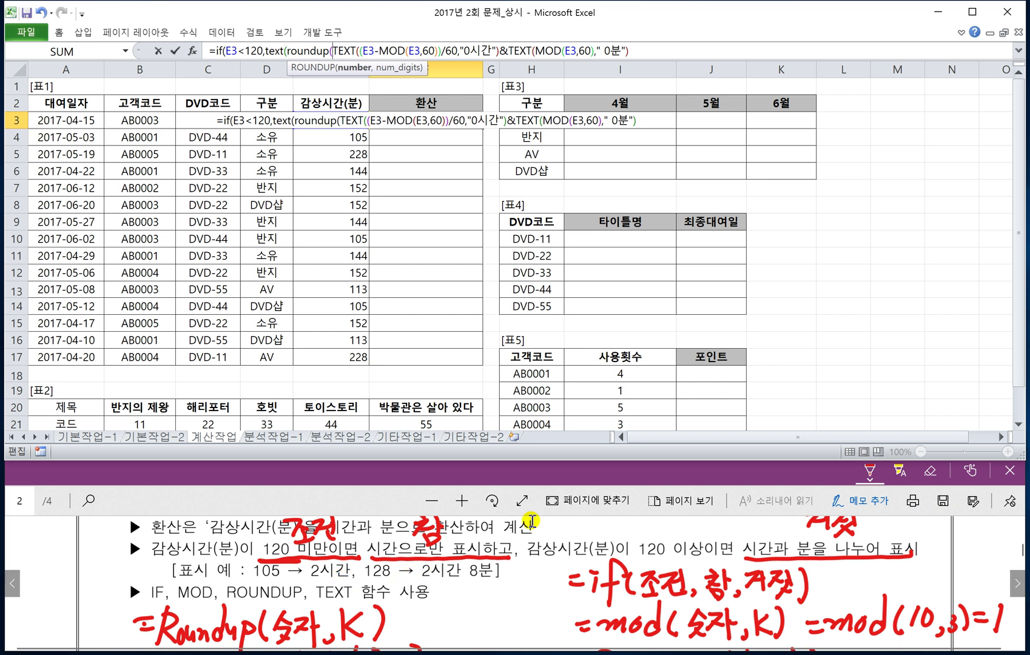
- Complete the ROUNDUP function in F3 with E3/60 as the number and 0 digits
left_click(335, 104)
key("Down")
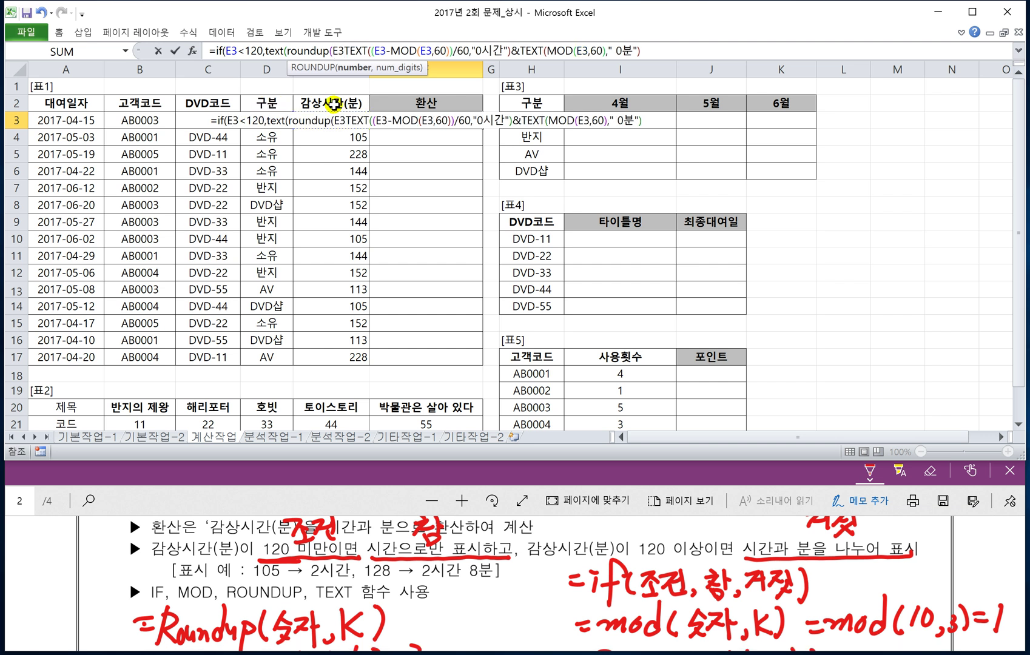
type("/60")
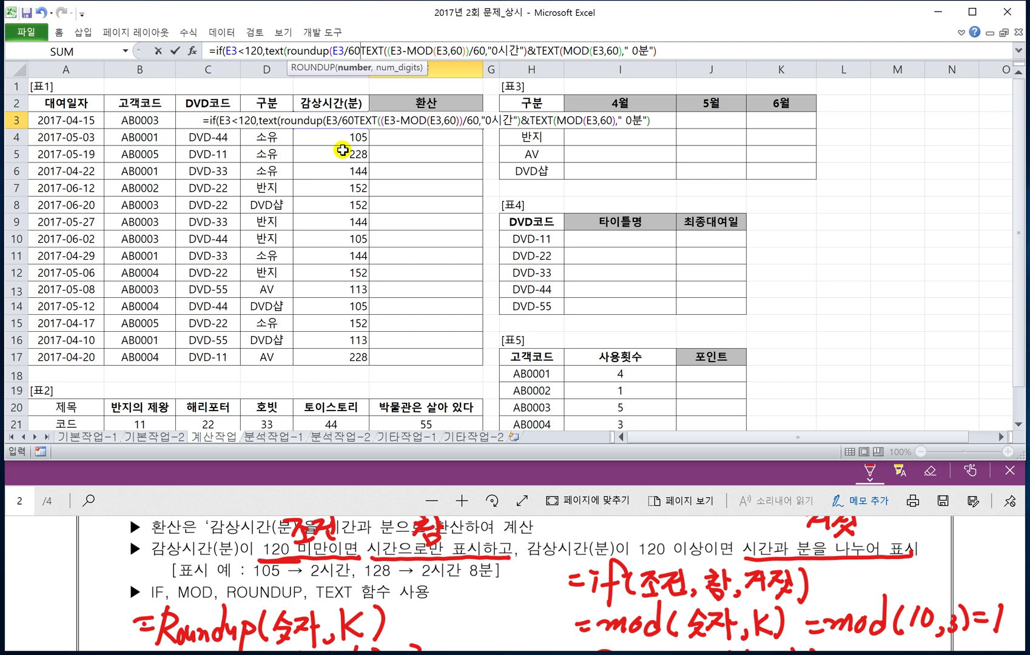
type(",0)")
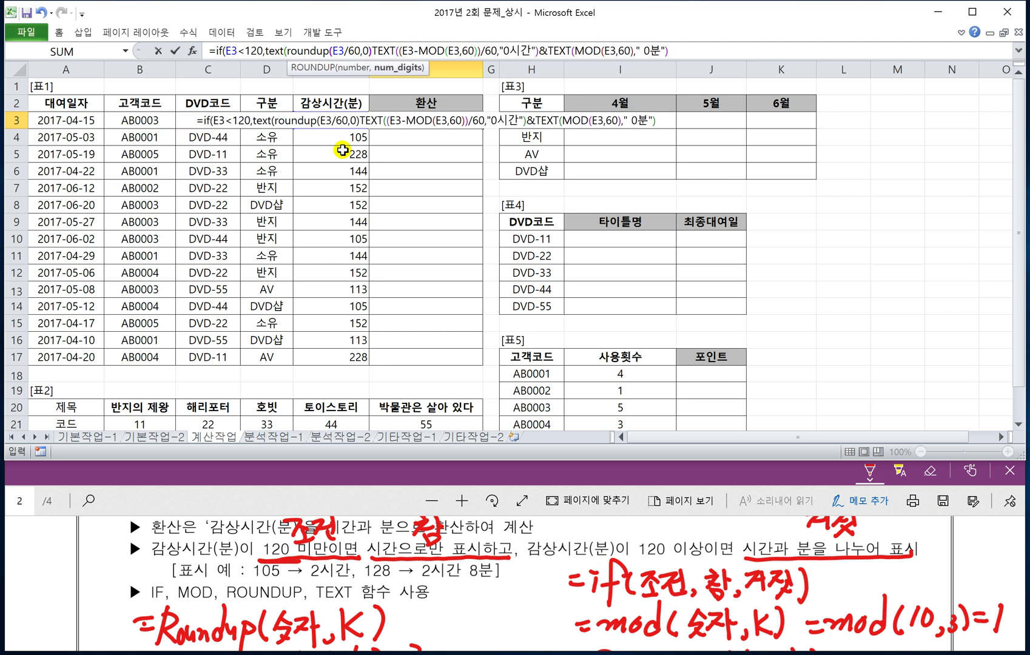
key("Right")
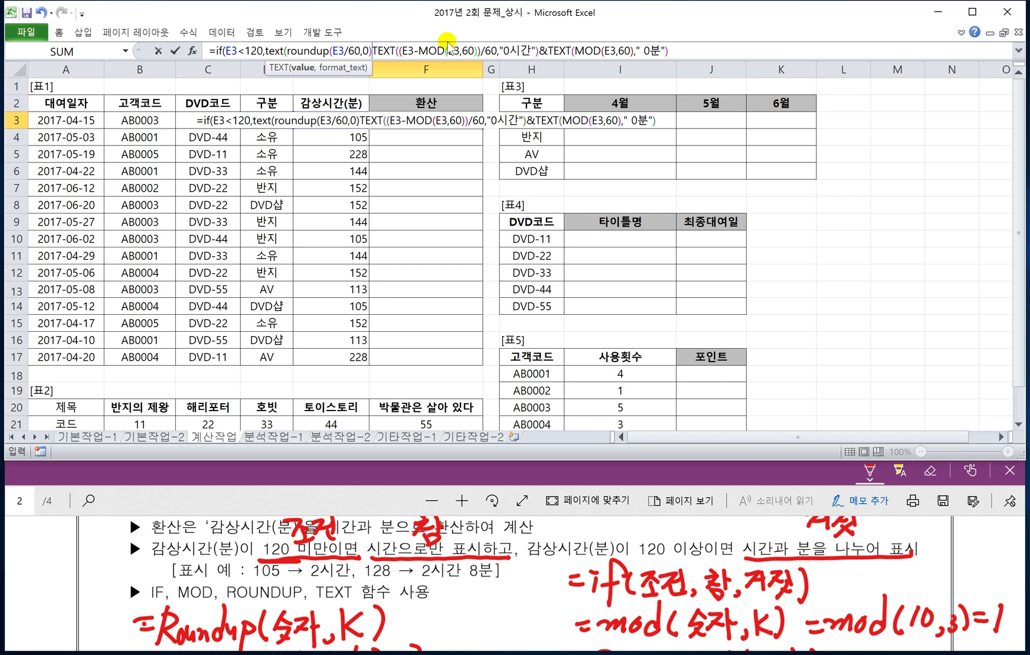
- Give the new TEXT function the format "0시간", close it and separate it from the false value with a comma
type(",")
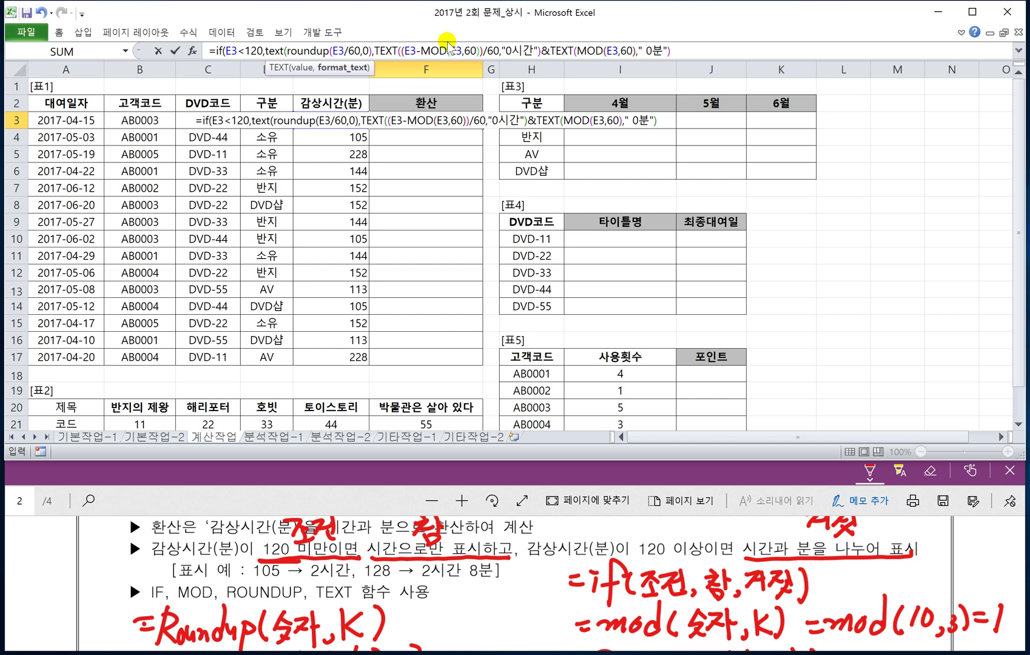
type("\"0")
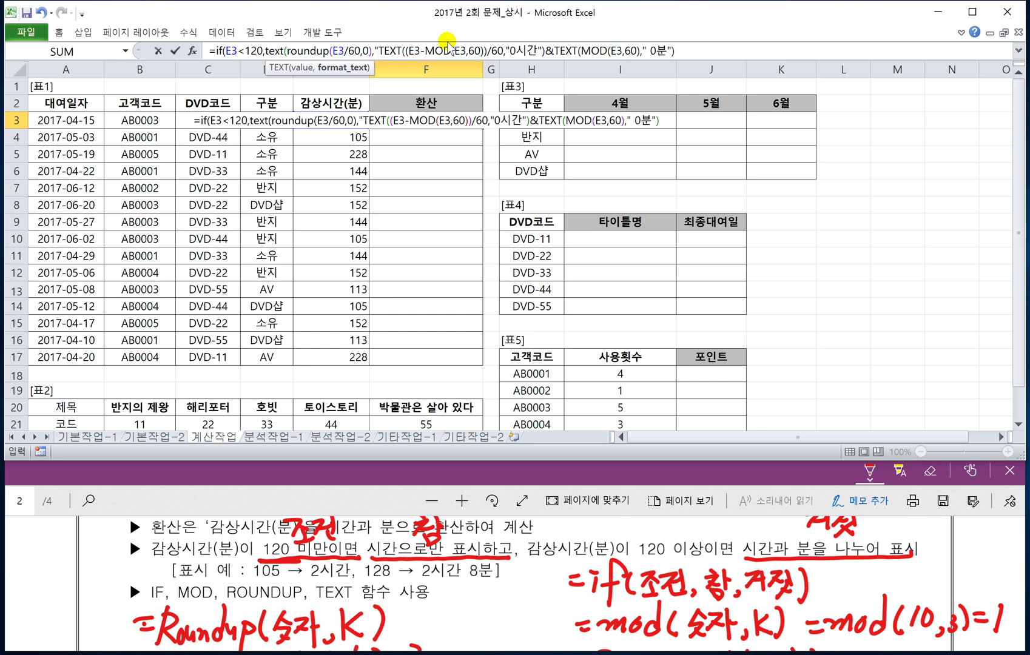
type("시간")
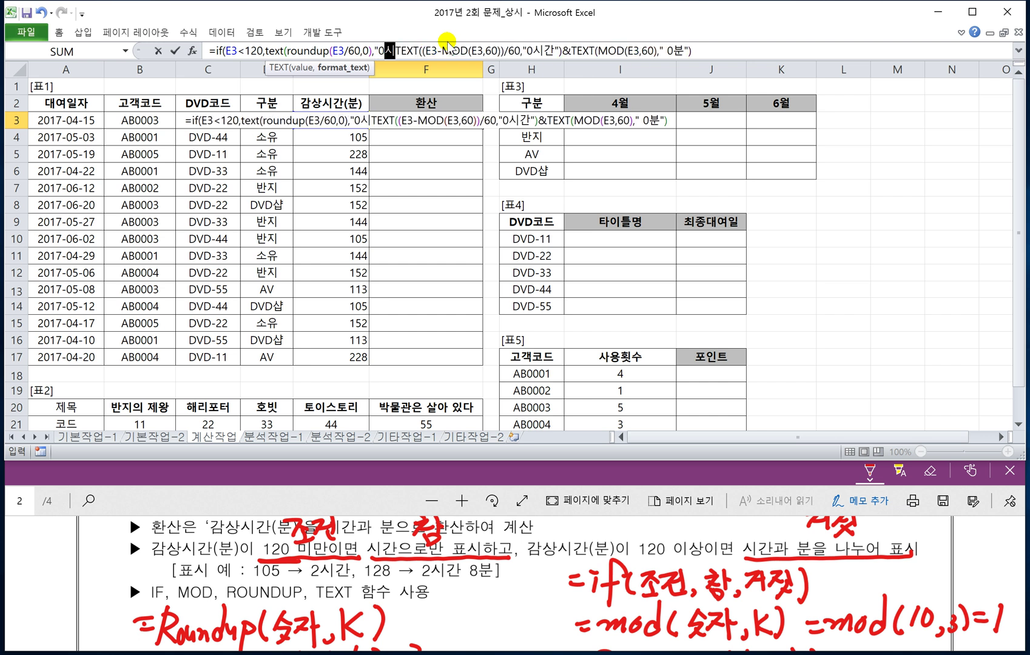
type("\")")
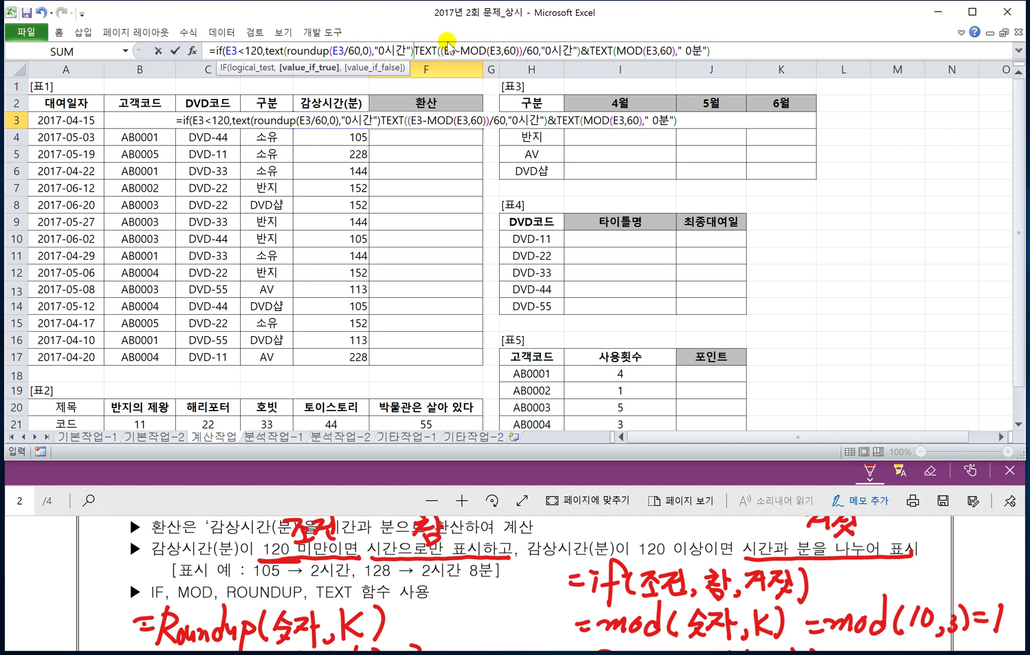
type(",")
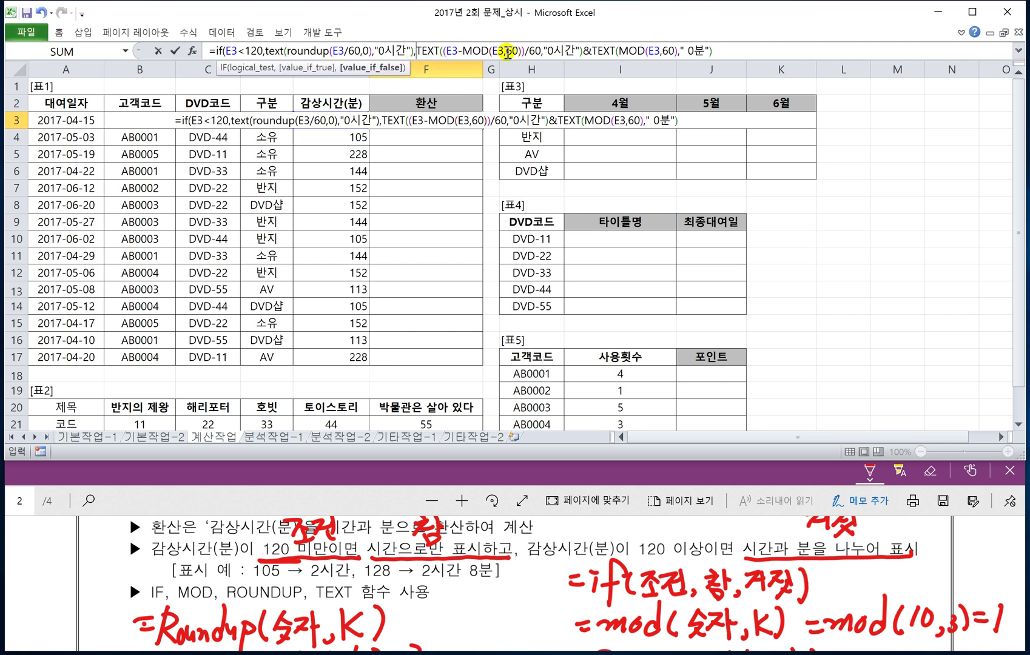
- Close the IF function at the end of the F3 formula and commit it
left_click(739, 48)
left_click_drag(264, 51, 415, 51)
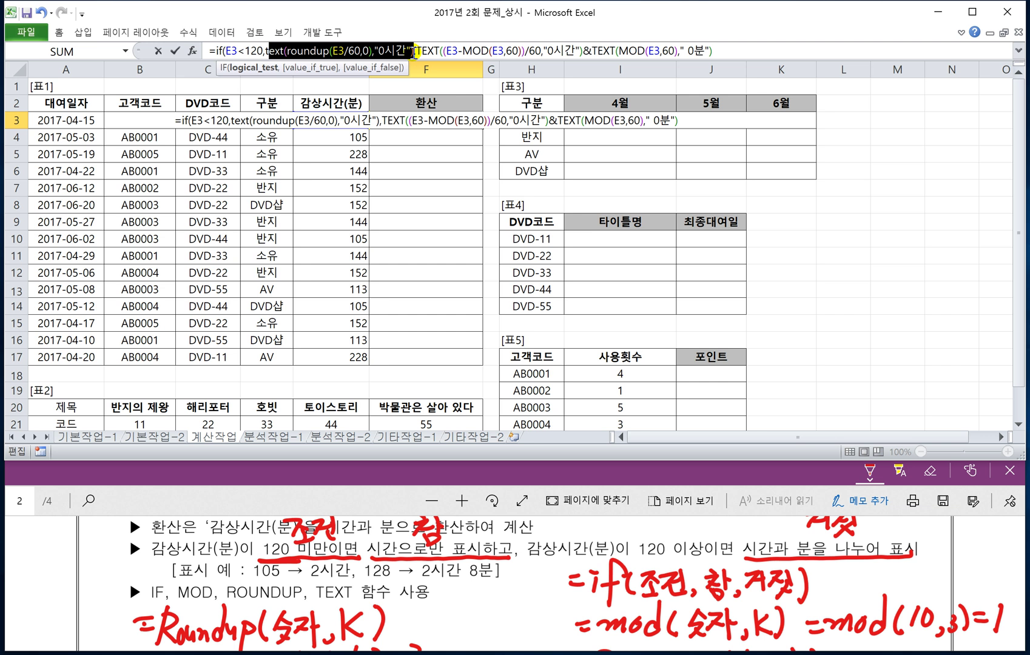
left_click(734, 51)
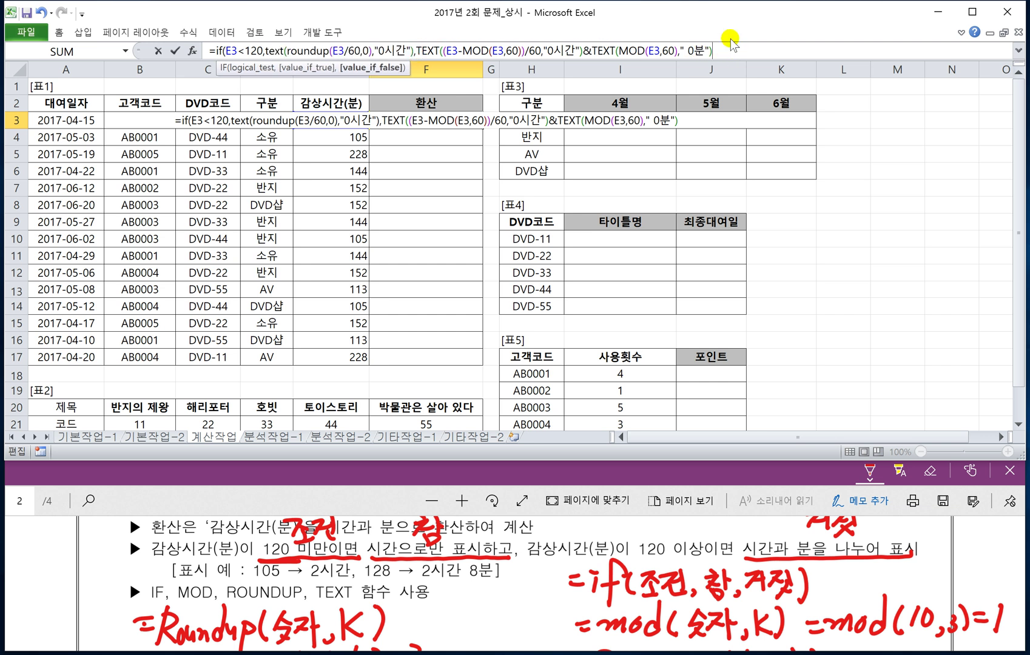
type(")")
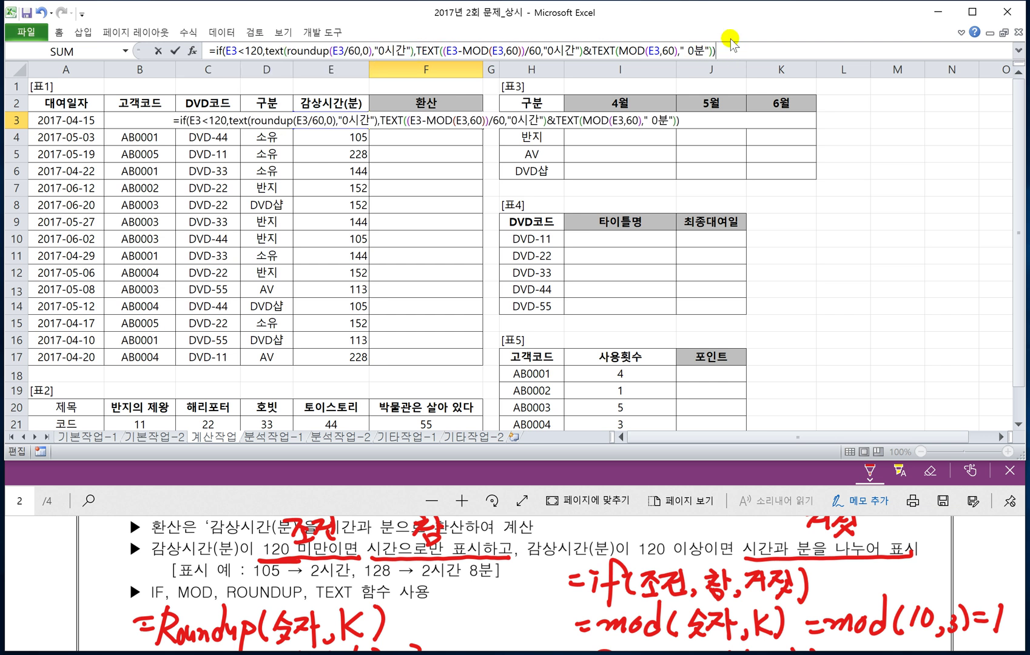
key("Return")
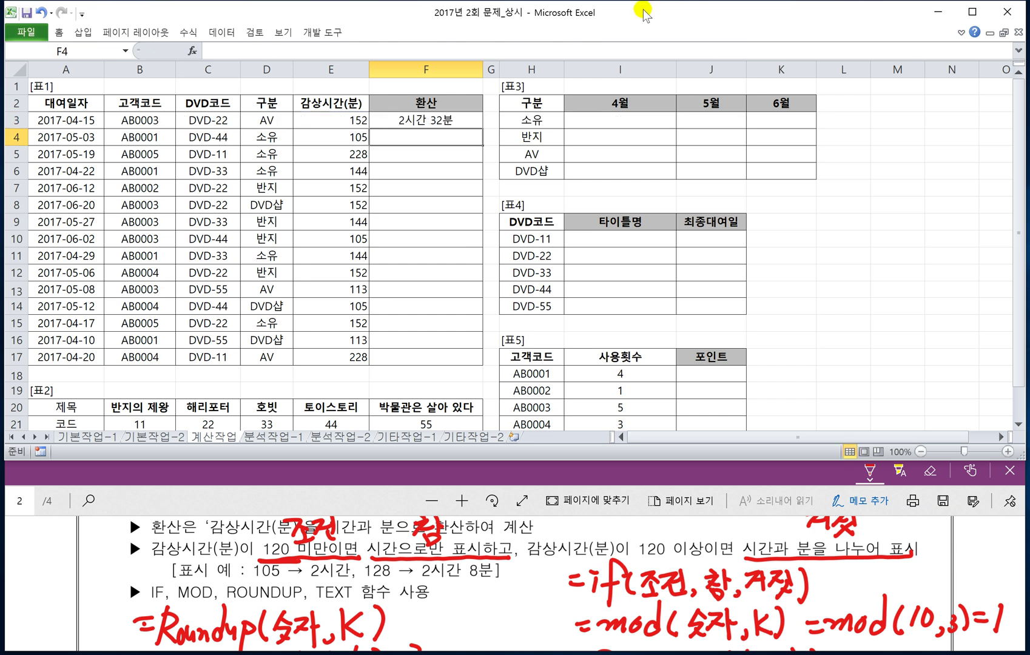
- Fill the F3 formula down through F17
left_click(424, 120)
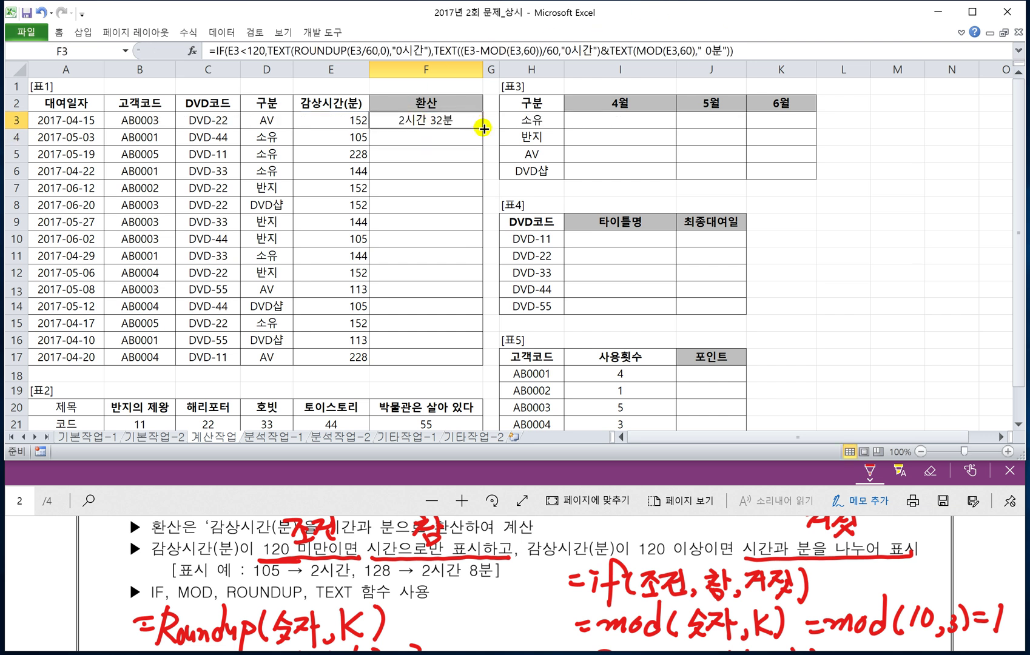
double_click(482, 128)
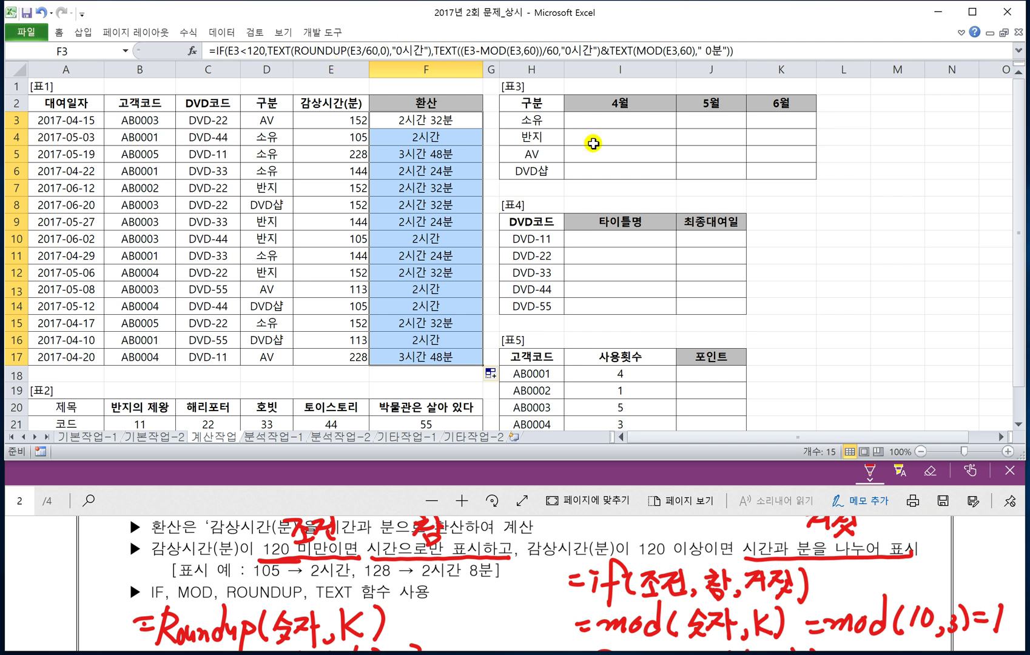
left_click(604, 123)
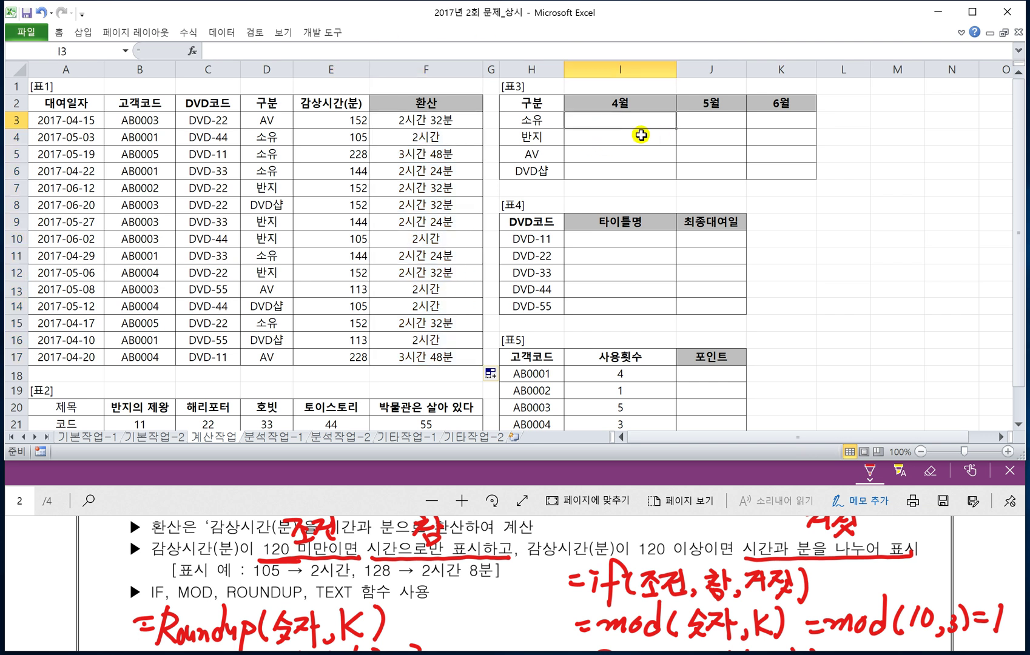
- Switch to the exam PDF, underline IFERROR in question 2 and handwrite =iferror(값, 오류값) beside it
left_click(265, 486)
scroll(354, 570, "down", 5)
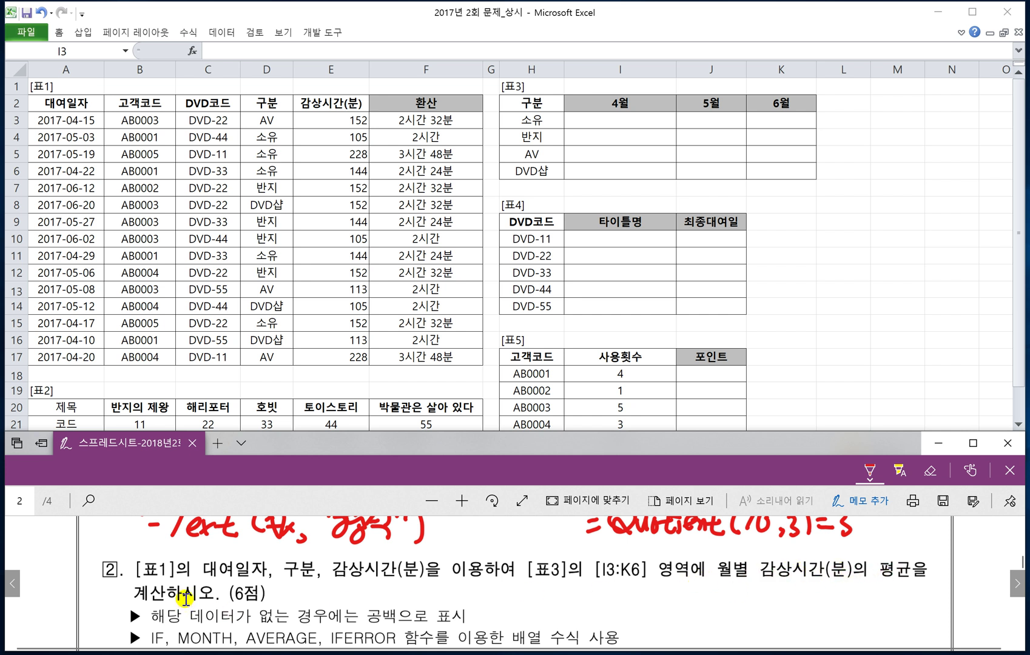
scroll(185, 600, "down", 1)
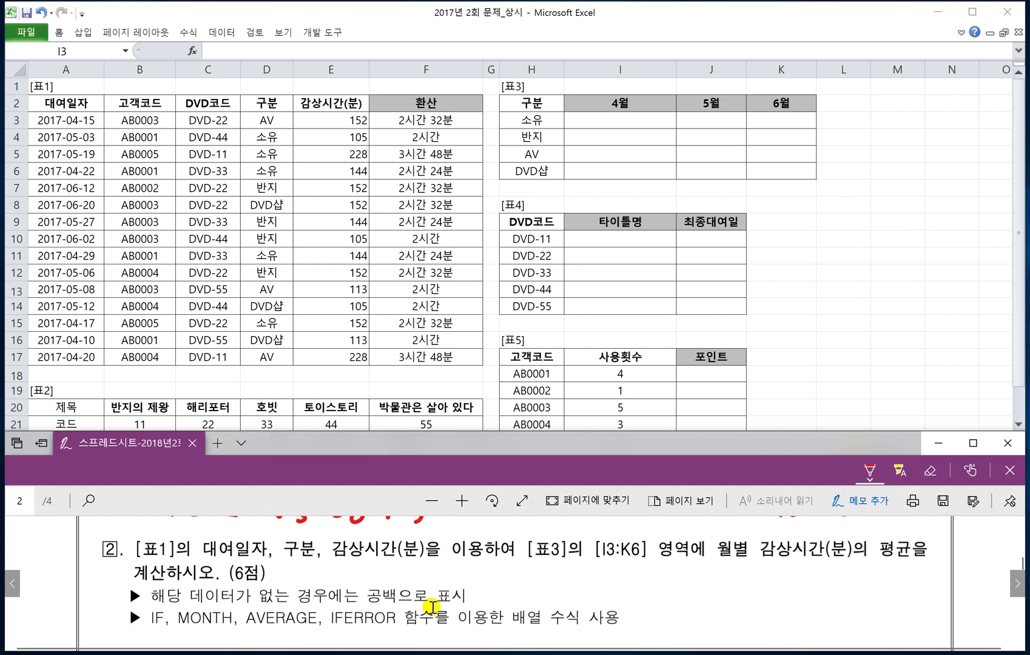
scroll(395, 603, "down", 2)
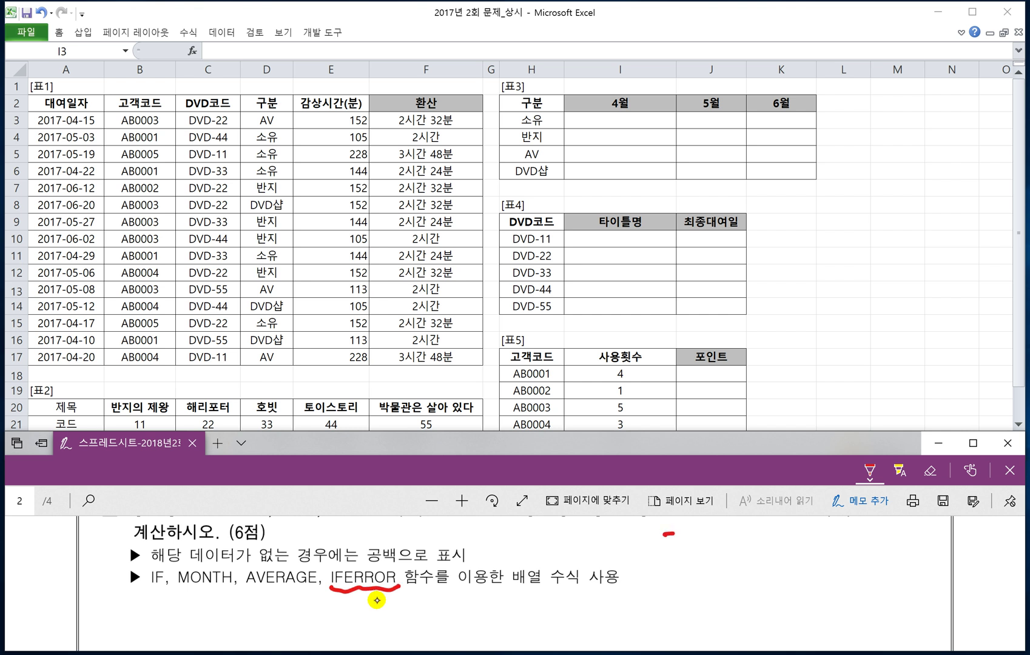
left_click_drag(681, 528, 686, 549)
mouse_move(717, 516)
left_mouse_down()
mouse_move(702, 563)
mouse_move(724, 533)
mouse_move(728, 549)
mouse_move(750, 534)
mouse_move(787, 532)
mouse_move(784, 553)
mouse_move(820, 554)
left_mouse_up()
mouse_move(812, 545)
left_mouse_down()
mouse_move(819, 558)
mouse_move(874, 537)
mouse_move(874, 554)
left_mouse_up()
mouse_move(872, 529)
left_mouse_down()
mouse_move(885, 546)
mouse_move(901, 546)
mouse_move(901, 558)
left_mouse_up()
left_click_drag(887, 543, 908, 559)
left_click_drag(908, 528, 910, 553)
- Handwrite the example =iferror(3x4, 4x5)=12 in red below the IFERROR syntax
left_click_drag(663, 579, 676, 578)
left_click(688, 586)
left_click_drag(662, 589, 689, 596)
mouse_move(680, 581)
left_mouse_down()
mouse_move(716, 564)
mouse_move(697, 610)
left_mouse_up()
mouse_move(693, 585)
left_mouse_down()
mouse_move(723, 576)
mouse_move(768, 592)
mouse_move(787, 575)
mouse_move(814, 576)
mouse_move(828, 592)
left_mouse_up()
mouse_move(825, 589)
left_mouse_down()
mouse_move(840, 574)
mouse_move(878, 593)
left_mouse_up()
mouse_move(868, 576)
left_mouse_down()
mouse_move(866, 604)
mouse_move(891, 601)
left_mouse_up()
mouse_move(891, 577)
left_mouse_down()
mouse_move(878, 598)
mouse_move(896, 592)
left_mouse_up()
mouse_move(896, 591)
left_mouse_down()
mouse_move(912, 602)
mouse_move(951, 577)
mouse_move(952, 589)
left_mouse_up()
left_click_drag(964, 578, 989, 591)
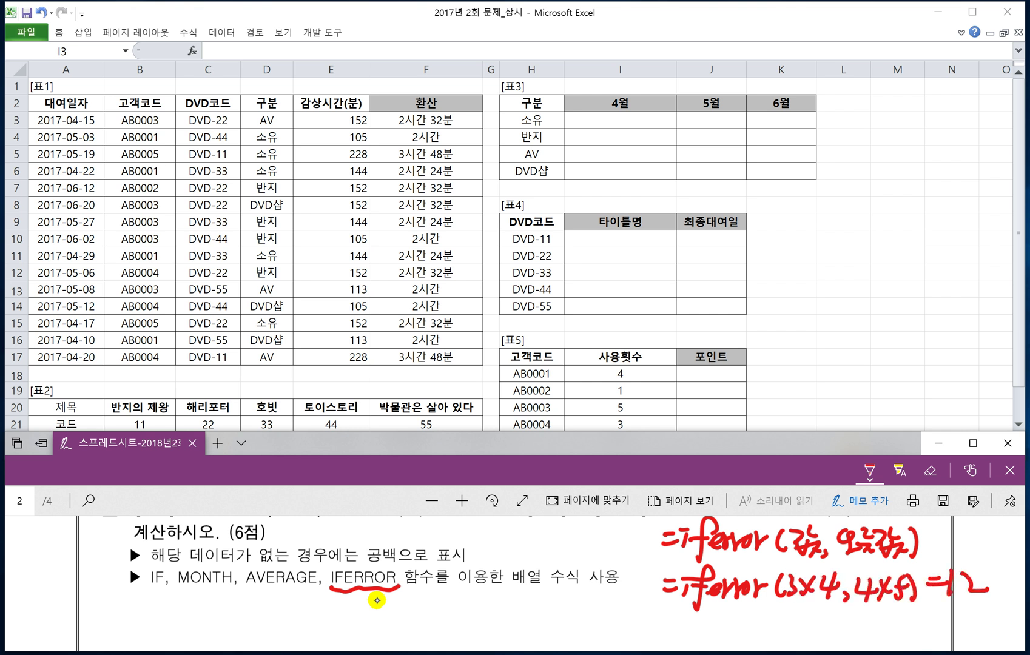
- Underline 3x4 in the first IFERROR example and draw an arrow from it to the result 12
left_click_drag(789, 607, 829, 608)
mouse_move(810, 607)
left_mouse_down()
mouse_move(811, 628)
mouse_move(961, 596)
mouse_move(957, 609)
left_mouse_up()
left_click_drag(955, 598, 968, 617)
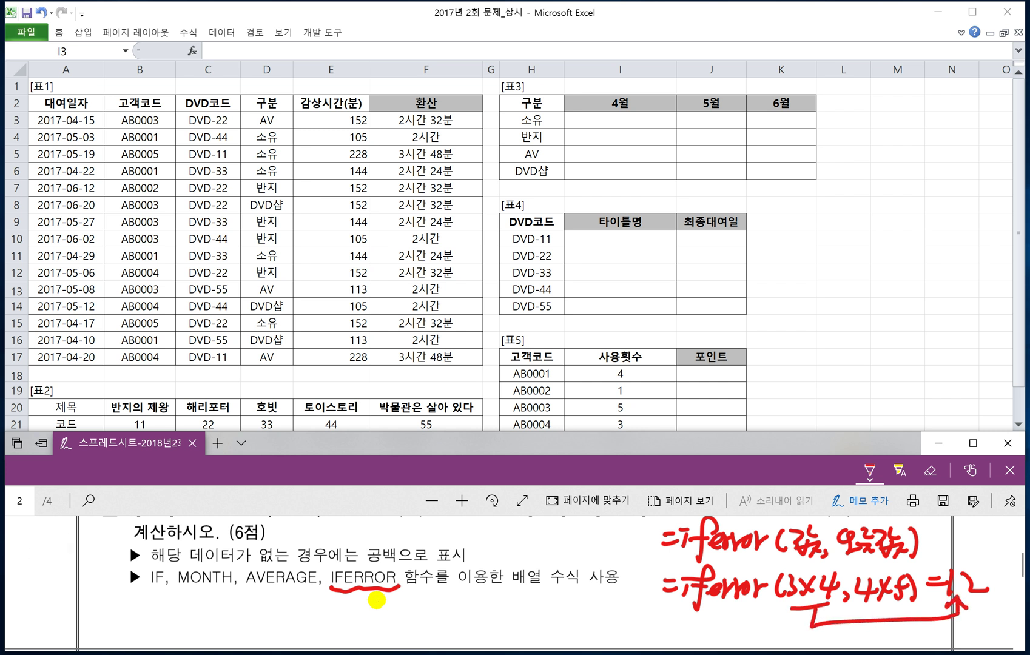
- Handwrite a second example, =iferror(3/0, 4x5)=20, below the first one
scroll(376, 599, "down", 1)
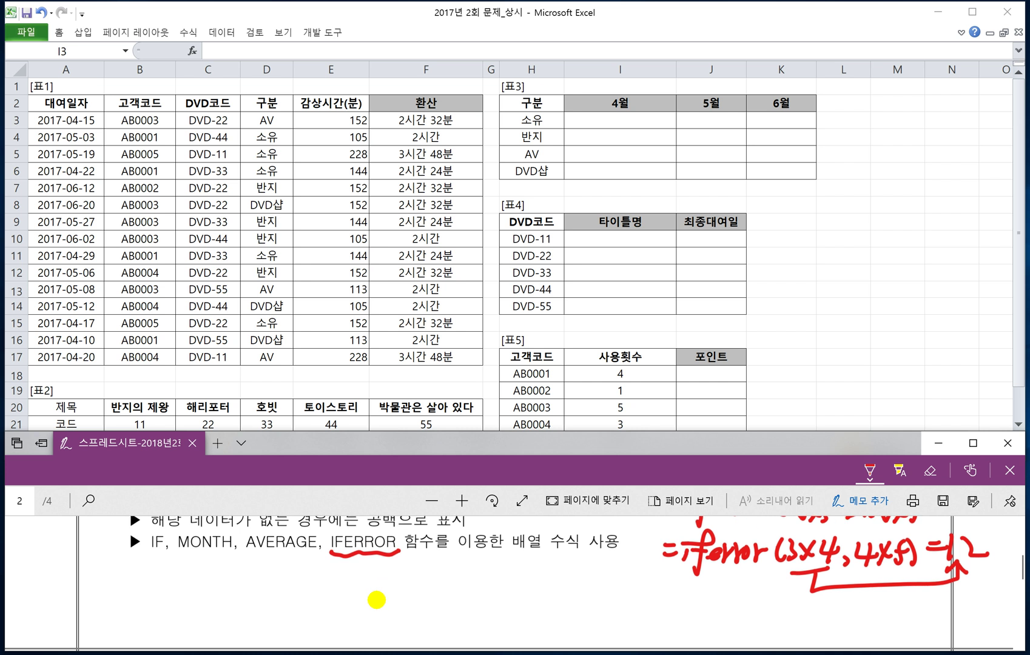
left_click_drag(671, 605, 690, 615)
mouse_move(691, 601)
left_mouse_down()
mouse_move(705, 634)
mouse_move(782, 626)
left_mouse_up()
mouse_move(793, 602)
left_mouse_down()
mouse_move(788, 626)
mouse_move(832, 610)
left_mouse_up()
mouse_move(848, 615)
left_mouse_down()
mouse_move(845, 626)
mouse_move(877, 618)
left_mouse_up()
mouse_move(872, 602)
left_mouse_down()
mouse_move(871, 624)
mouse_move(893, 626)
left_mouse_up()
mouse_move(892, 606)
left_mouse_down()
mouse_move(878, 626)
mouse_move(915, 626)
left_mouse_up()
left_click_drag(923, 610, 940, 608)
mouse_move(923, 616)
left_mouse_down()
mouse_move(962, 616)
mouse_move(974, 600)
left_mouse_up()
- Underline 3/0 in the second IFERROR example and draw an arrow from 4x5 to the result 20
scroll(376, 600, "down", 1)
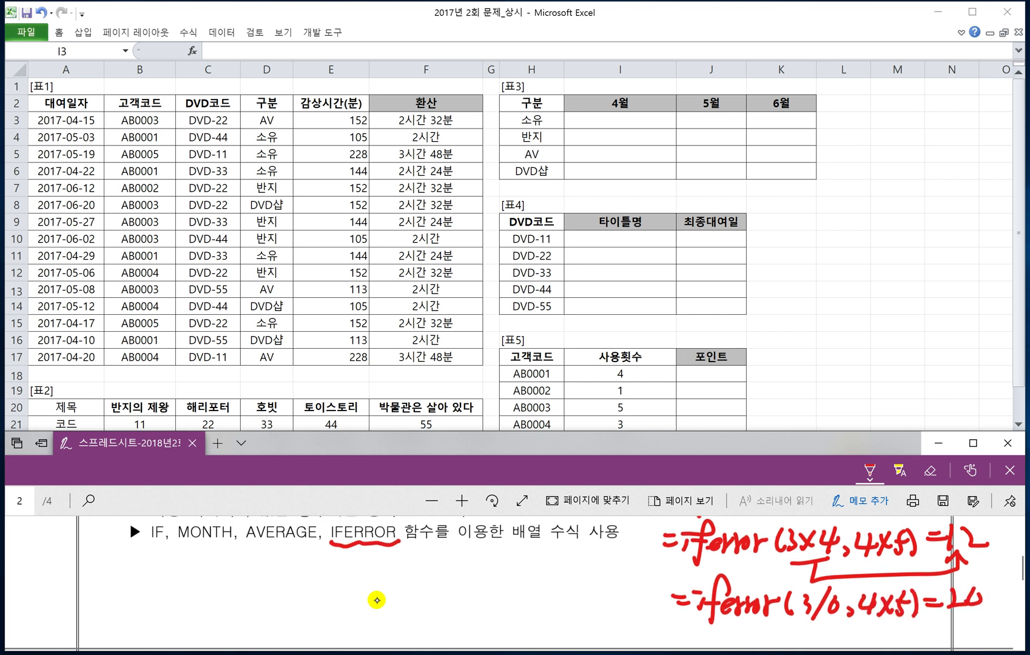
left_click_drag(806, 629, 830, 627)
mouse_move(826, 627)
left_mouse_down()
mouse_move(901, 621)
mouse_move(947, 635)
mouse_move(968, 613)
mouse_move(980, 625)
left_mouse_up()
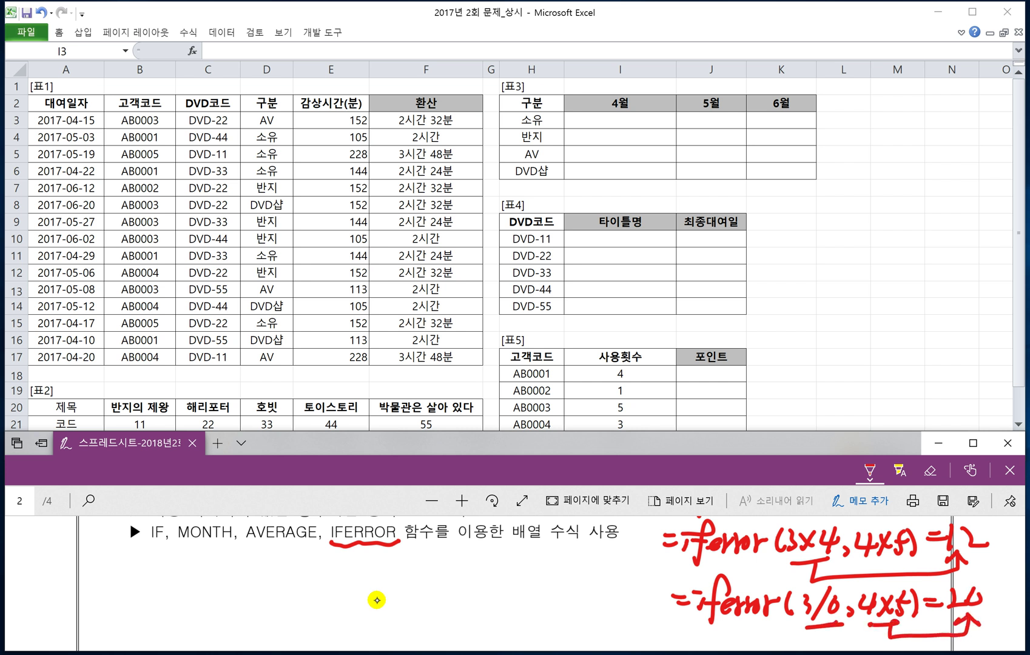
- Handwrite the array formula pattern =average(if(조건1, 범위)) below question 2's list of functions
scroll(377, 600, "up", 1)
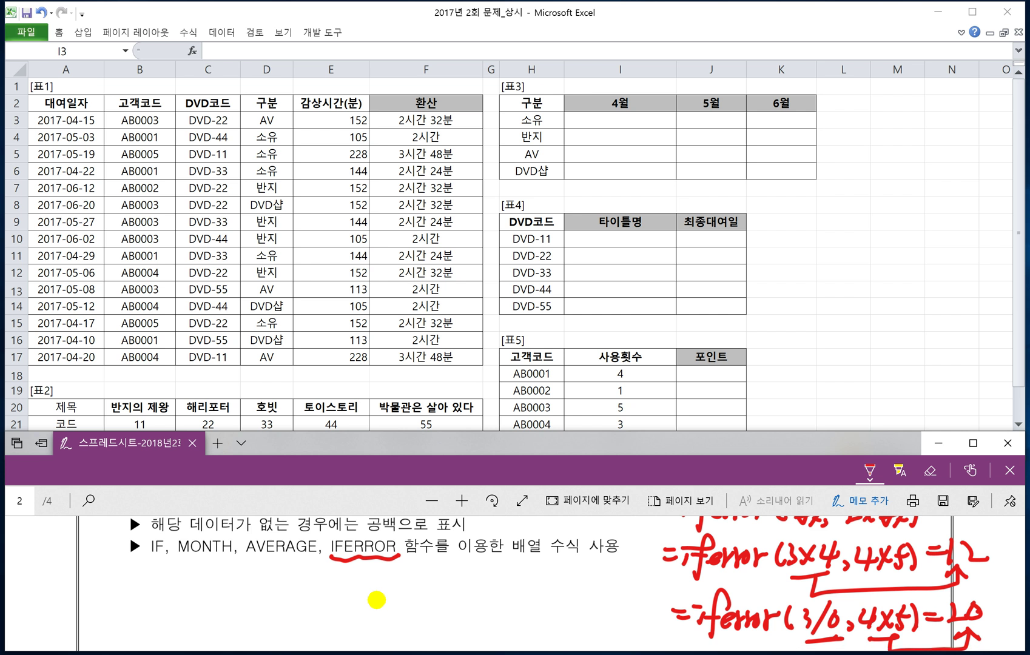
scroll(377, 599, "up", 1)
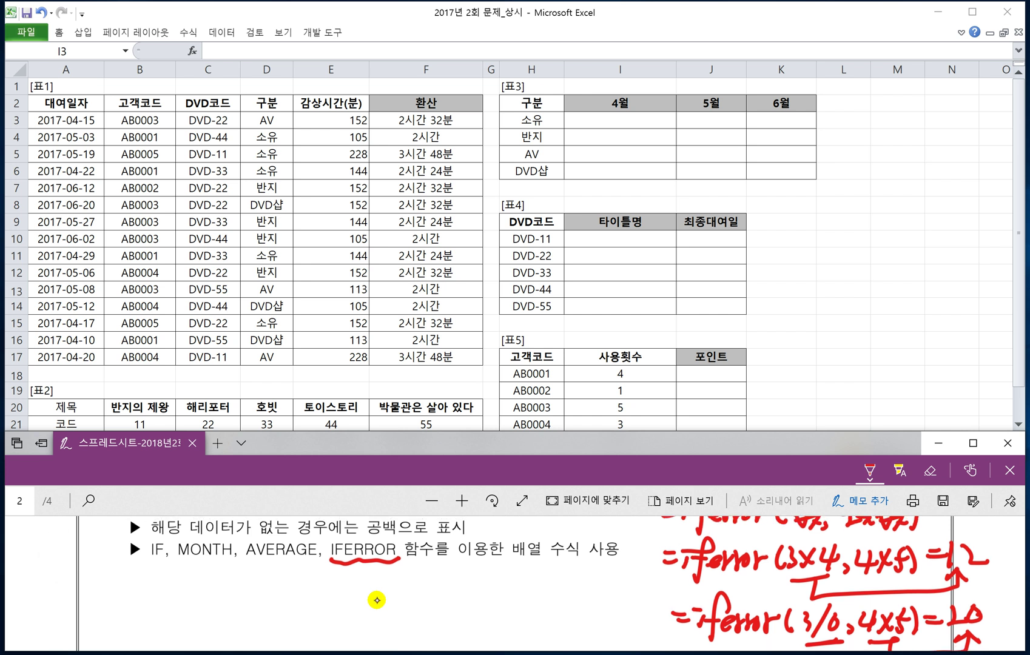
left_click_drag(91, 578, 103, 579)
mouse_move(109, 577)
left_mouse_down()
mouse_move(119, 589)
mouse_move(103, 589)
left_mouse_up()
mouse_move(119, 576)
left_mouse_down()
mouse_move(145, 574)
mouse_move(161, 589)
mouse_move(182, 581)
mouse_move(196, 611)
mouse_move(213, 581)
mouse_move(222, 594)
mouse_move(242, 582)
left_mouse_up()
left_click_drag(264, 551, 246, 607)
left_click_drag(243, 577, 248, 581)
mouse_move(251, 580)
left_mouse_down()
mouse_move(262, 577)
mouse_move(267, 595)
left_mouse_up()
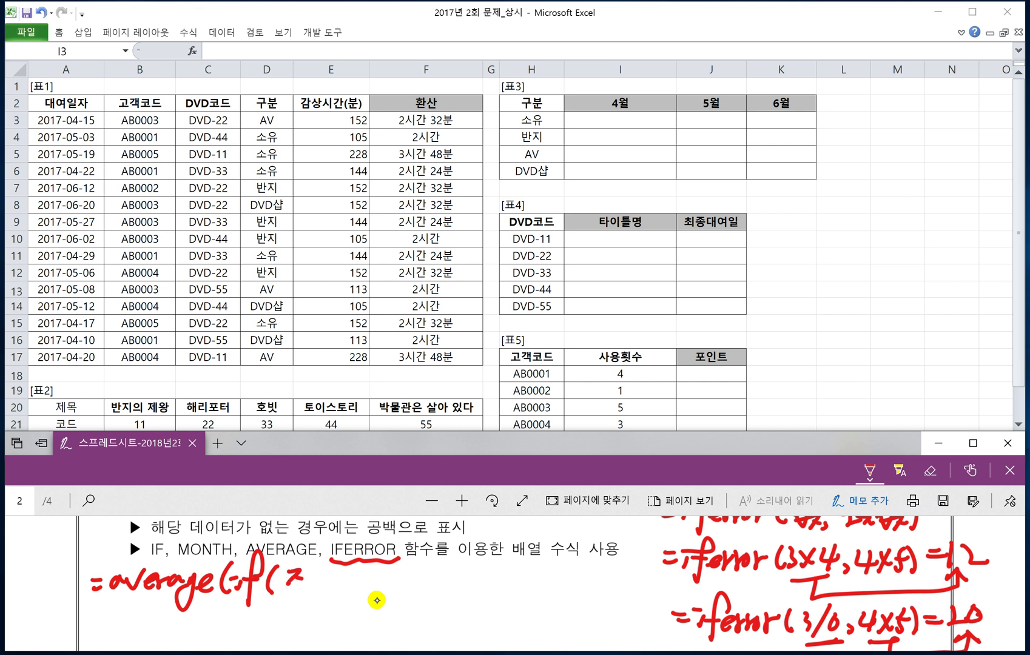
left_click_drag(302, 575, 316, 592)
left_click_drag(326, 572, 327, 597)
left_click_drag(339, 569, 321, 598)
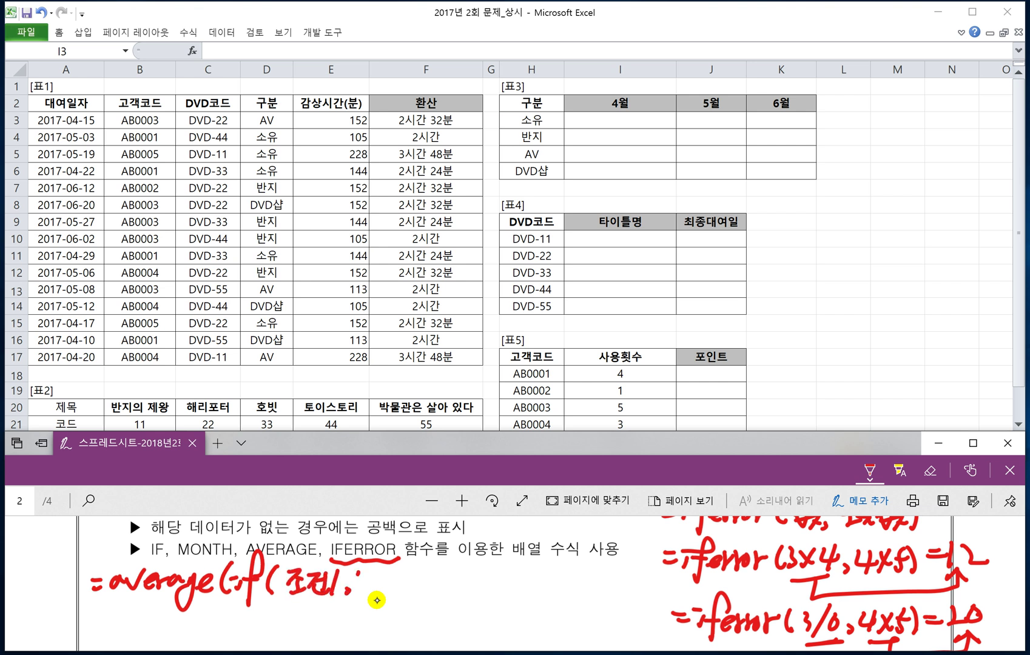
left_click_drag(364, 567, 361, 591)
left_click_drag(367, 573, 380, 592)
left_click_drag(364, 591, 394, 585)
left_click_drag(371, 592, 397, 594)
mouse_move(400, 570)
left_mouse_down()
mouse_move(404, 597)
mouse_move(428, 598)
left_mouse_up()
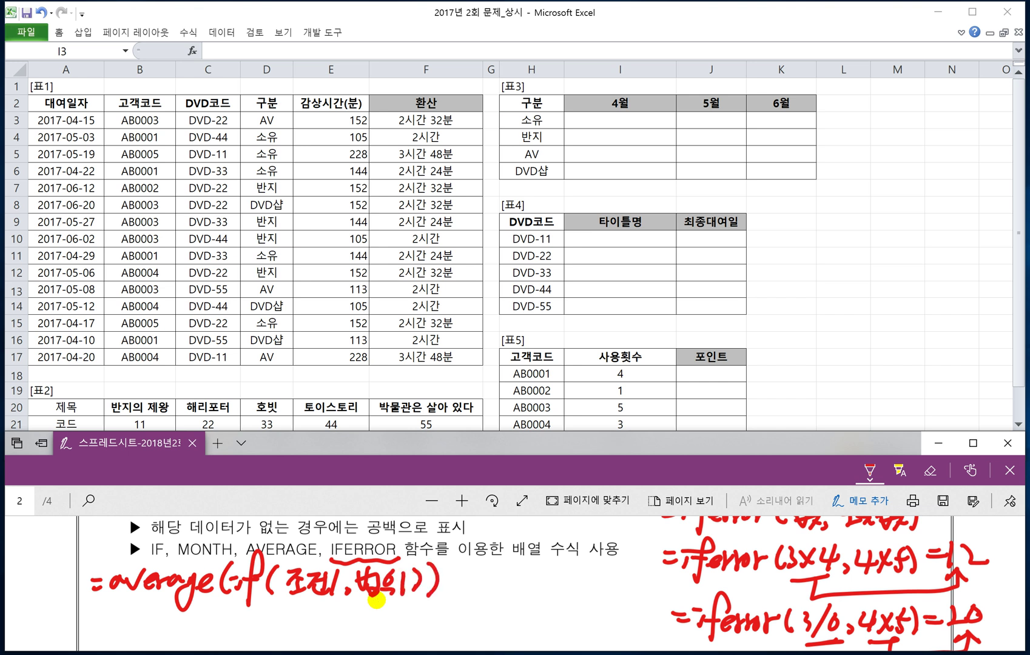
- Handwrite the two-condition pattern =average(if((조건1)*(조건2), 범위1)) below the single-condition one and mark it with an arrow
left_click_drag(86, 619, 103, 618)
left_click_drag(90, 625, 122, 630)
left_click_drag(125, 619, 148, 631)
left_click_drag(146, 624, 196, 632)
mouse_move(189, 625)
left_mouse_down()
mouse_move(185, 650)
mouse_move(217, 624)
mouse_move(223, 637)
left_mouse_up()
mouse_move(237, 628)
left_mouse_down()
mouse_move(234, 637)
mouse_move(236, 621)
left_mouse_up()
mouse_move(262, 604)
left_mouse_down()
mouse_move(244, 642)
mouse_move(262, 624)
left_mouse_up()
mouse_move(273, 606)
left_mouse_down()
mouse_move(262, 636)
mouse_move(291, 630)
left_mouse_up()
mouse_move(301, 614)
left_mouse_down()
mouse_move(313, 612)
mouse_move(302, 625)
left_mouse_up()
left_click_drag(300, 631, 335, 630)
mouse_move(333, 619)
left_mouse_down()
mouse_move(348, 625)
mouse_move(361, 614)
left_mouse_up()
left_click_drag(357, 609, 371, 631)
left_click_drag(375, 613, 389, 624)
mouse_move(399, 609)
left_mouse_down()
mouse_move(392, 631)
mouse_move(429, 609)
mouse_move(434, 631)
mouse_move(461, 635)
mouse_move(474, 622)
left_mouse_up()
mouse_move(481, 593)
left_mouse_down()
mouse_move(485, 626)
mouse_move(496, 606)
mouse_move(506, 628)
mouse_move(530, 623)
left_mouse_up()
left_click_drag(530, 592, 542, 633)
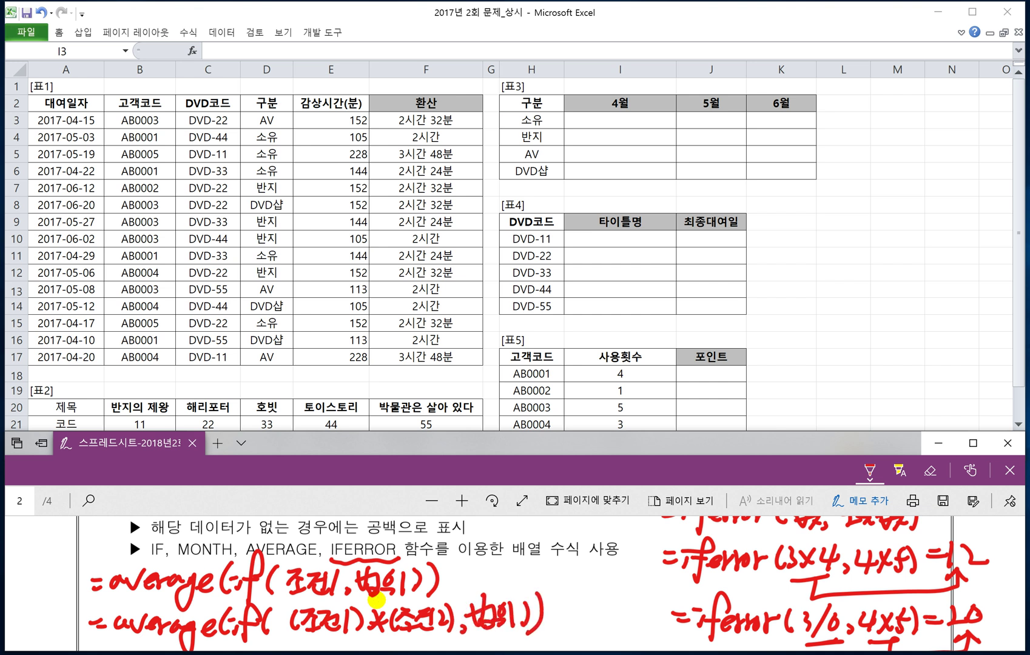
mouse_move(579, 600)
left_mouse_down()
mouse_move(557, 615)
mouse_move(579, 635)
left_mouse_up()
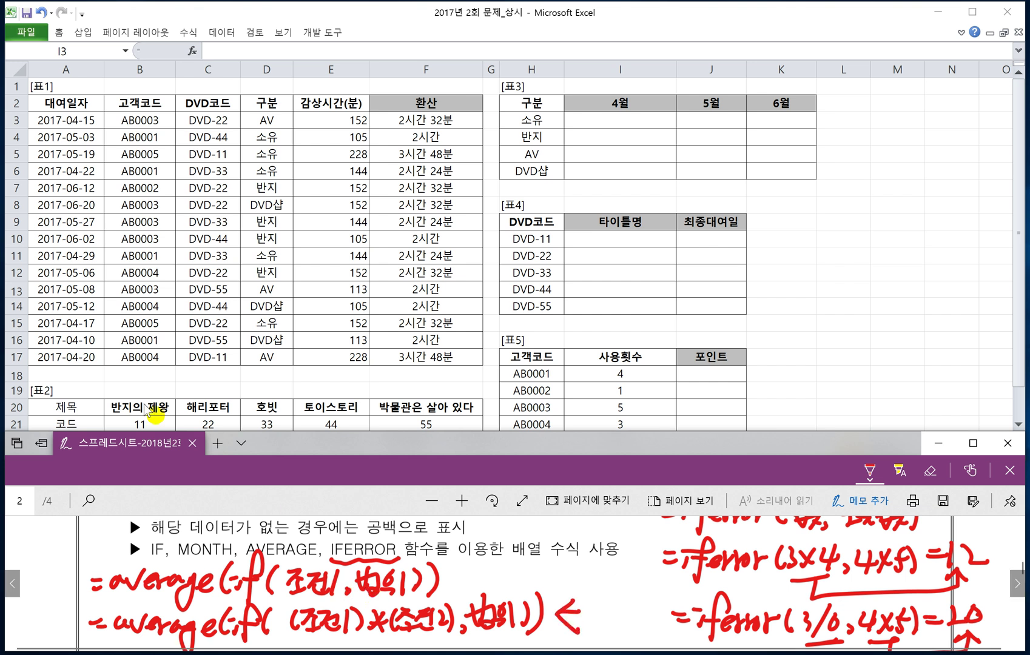
left_click(584, 124)
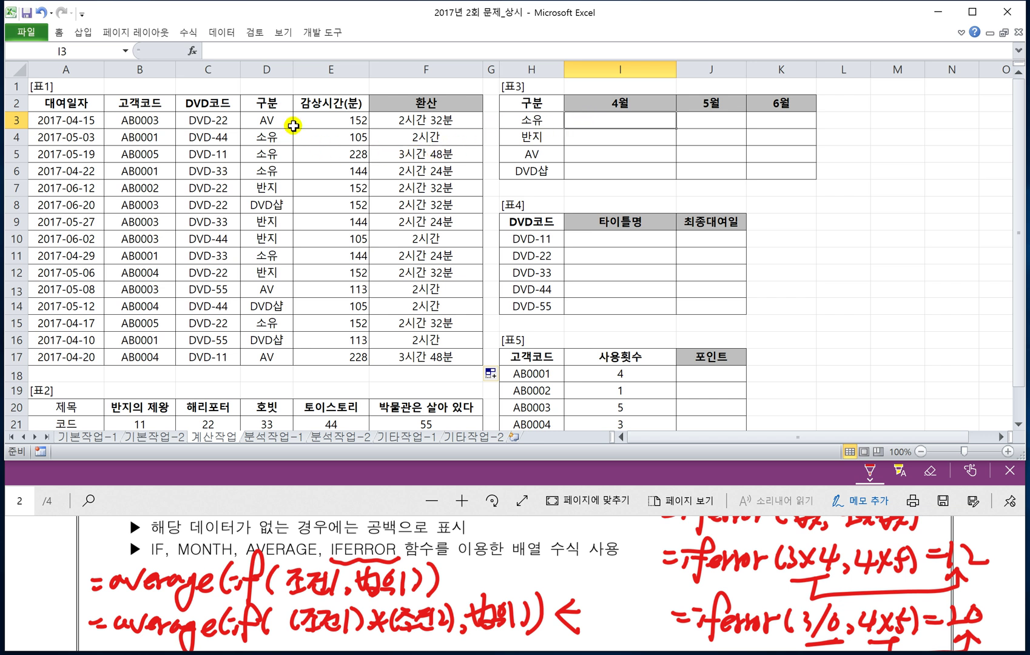
type("=")
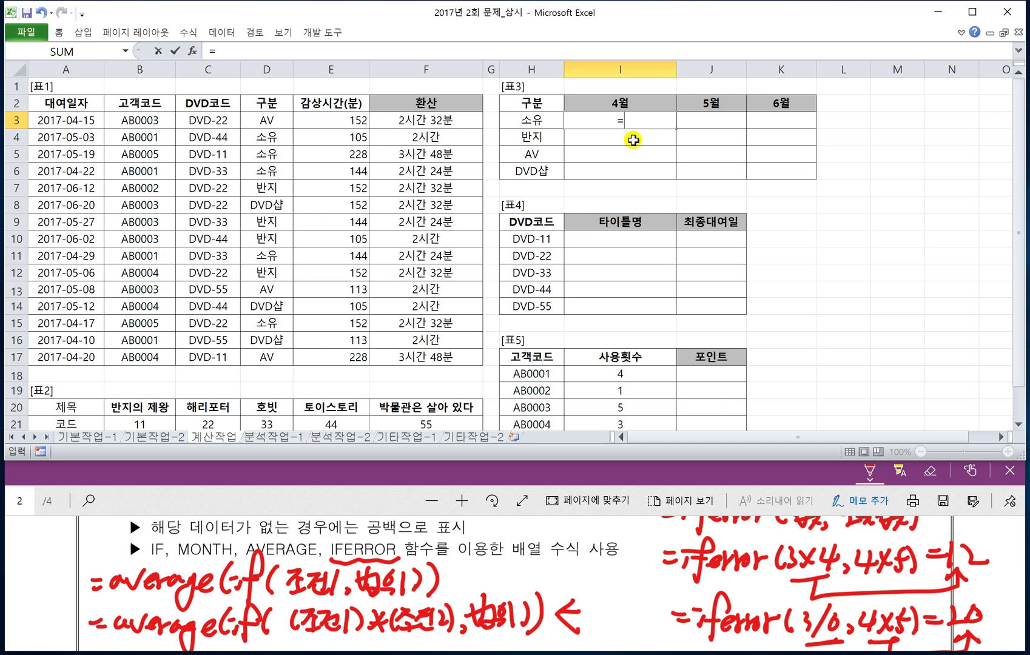
type("average(")
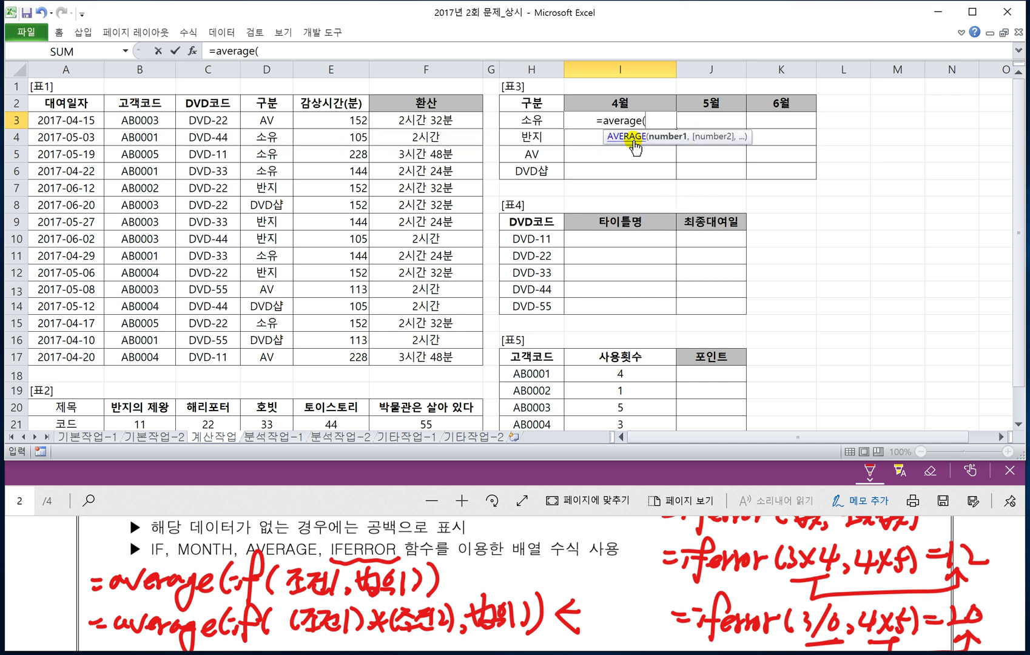
type("if(")
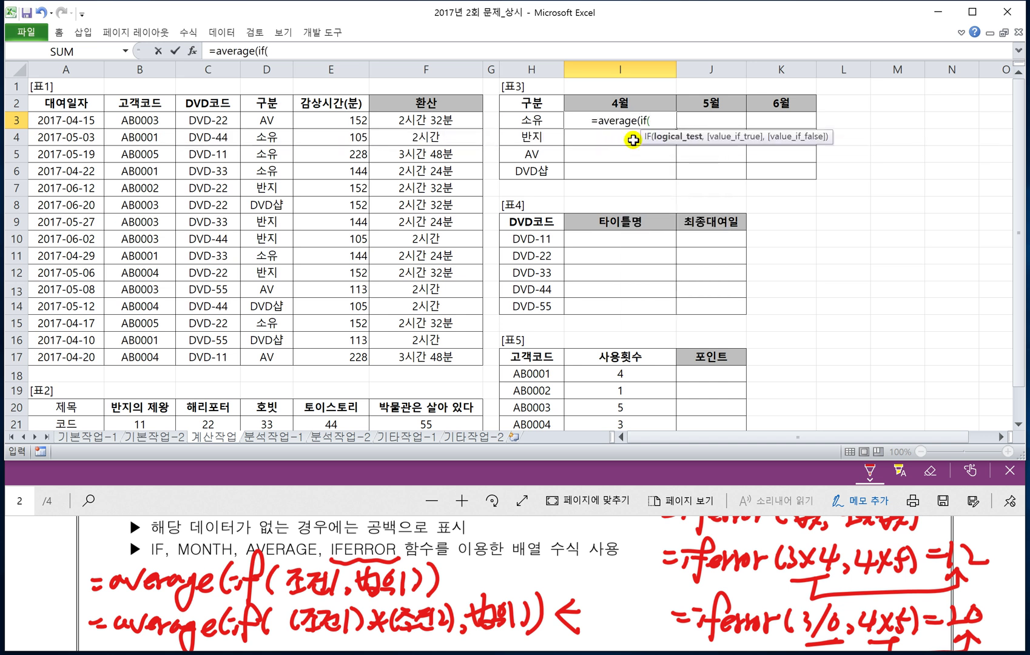
type("(")
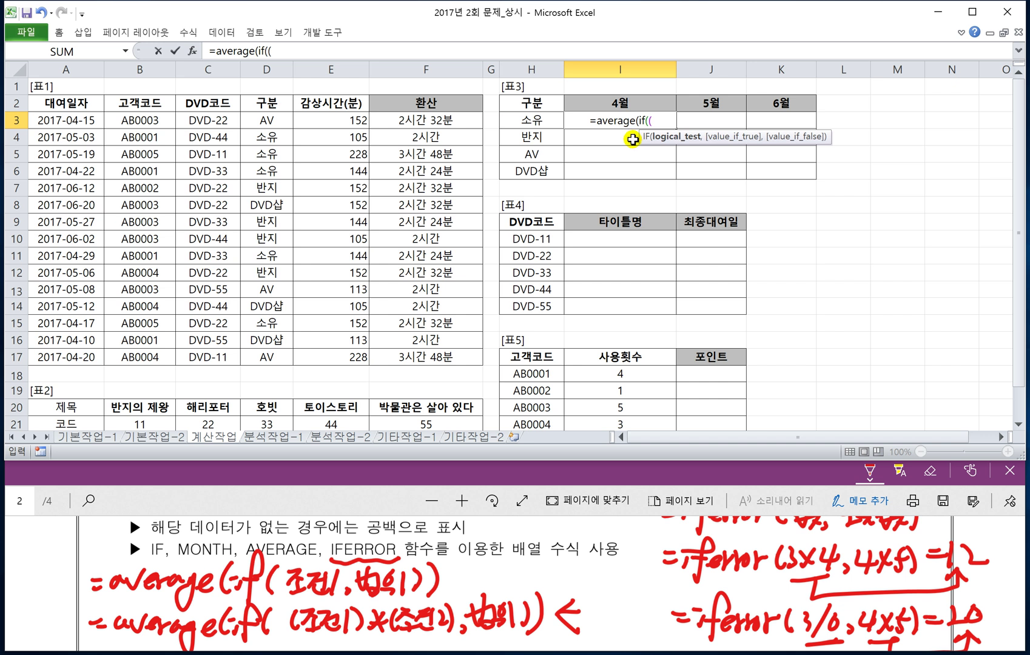
key("Escape")
- Start the formula =average(if(( in I3 with the 구분 data of [표1] as the absolute range $D$3:$D$17
scroll(665, 206, "up", 3, "ctrl")
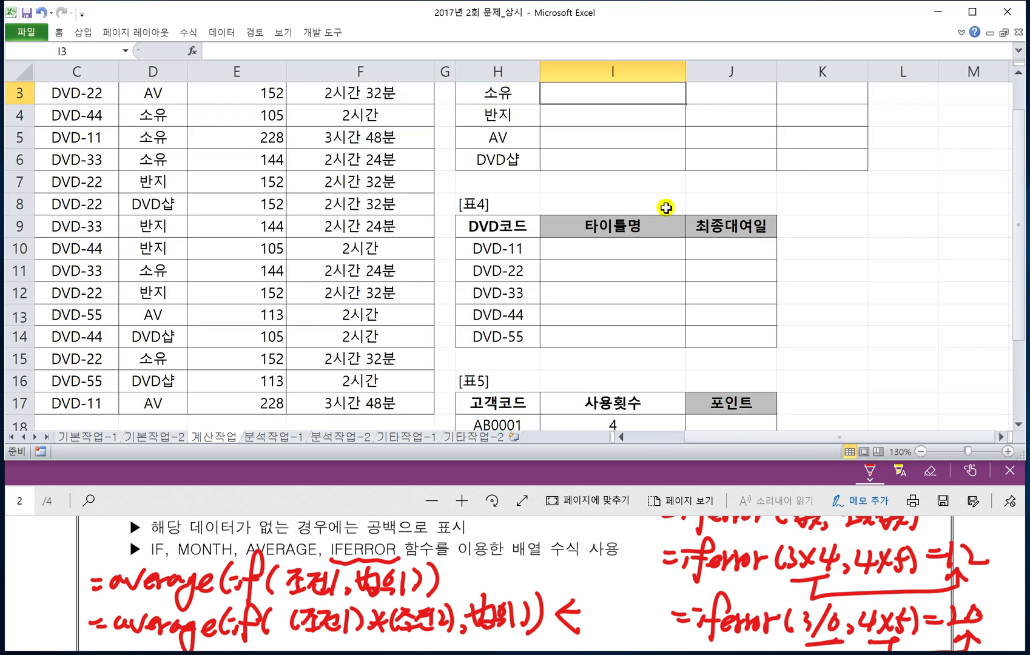
scroll(665, 206, "up", 1)
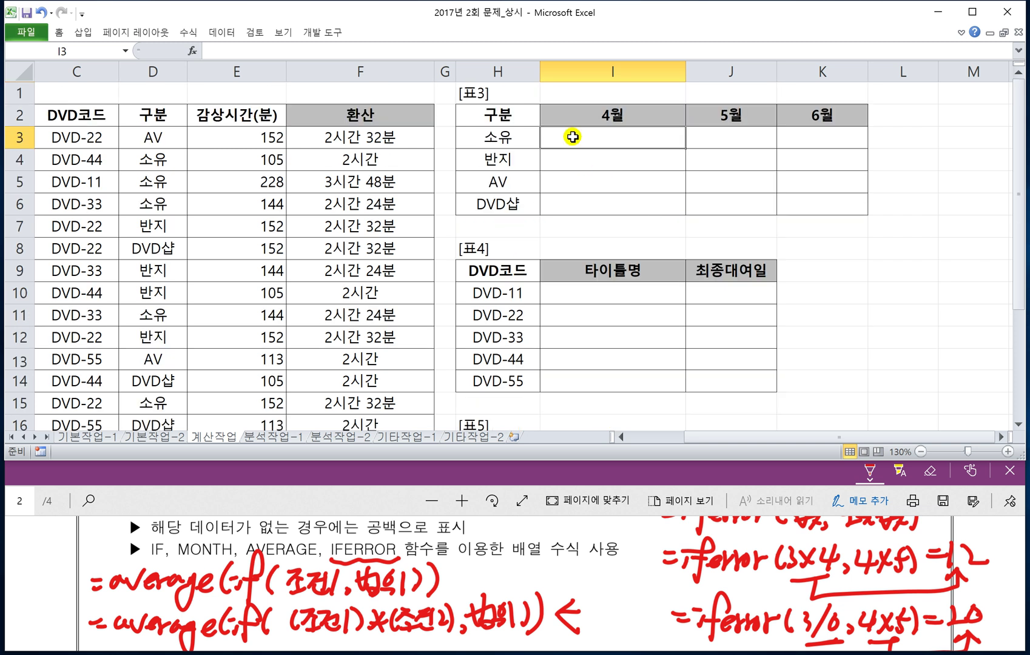
type("=av")
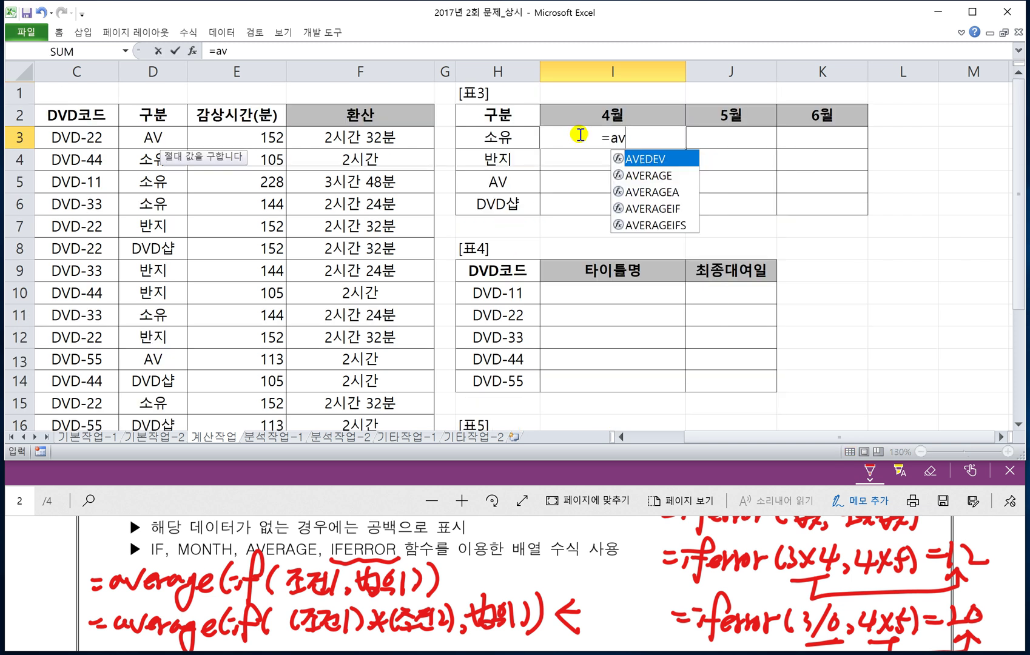
type("erage(if")
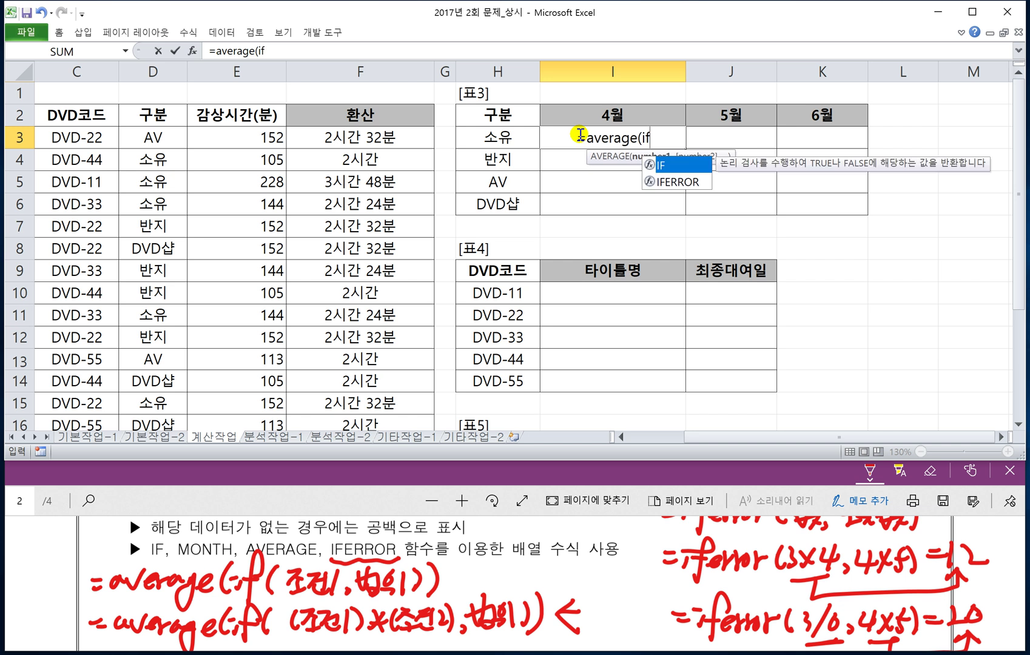
type("((")
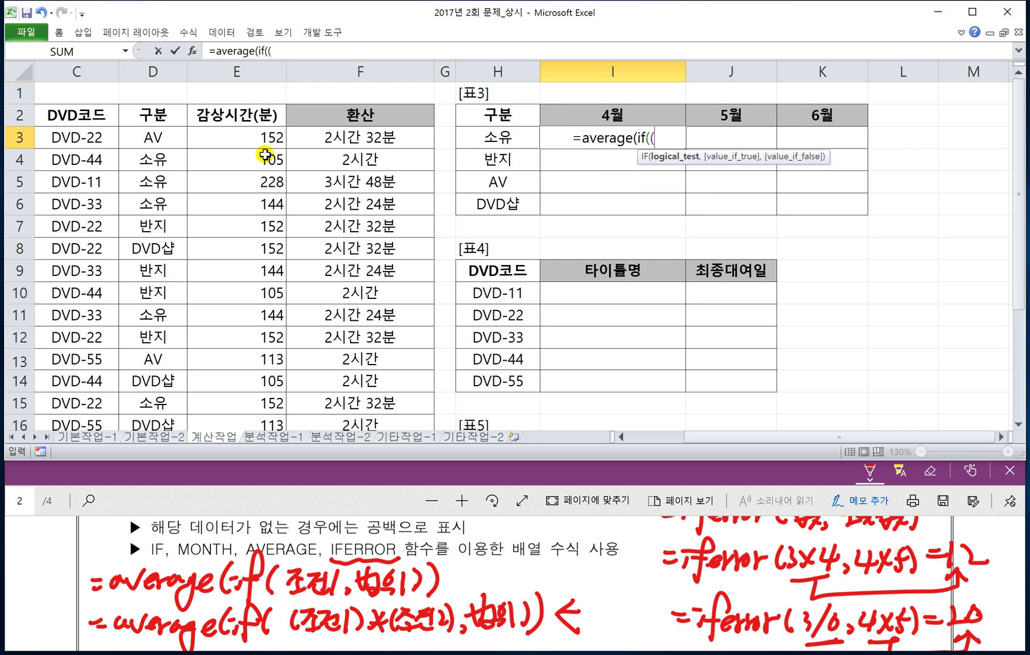
left_click(160, 137)
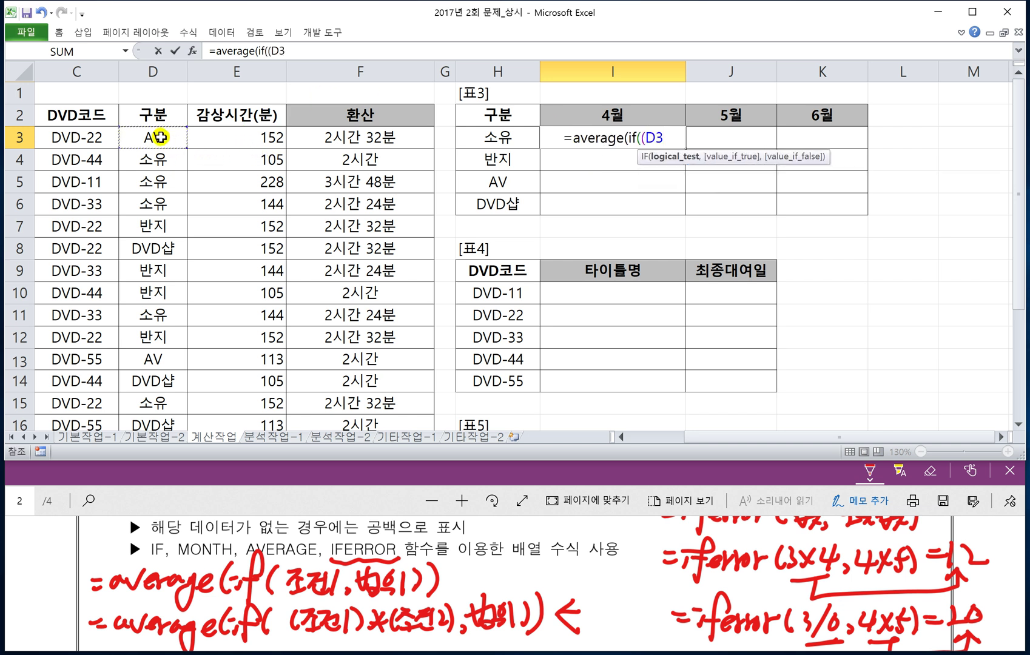
key("ctrl+shift+Down")
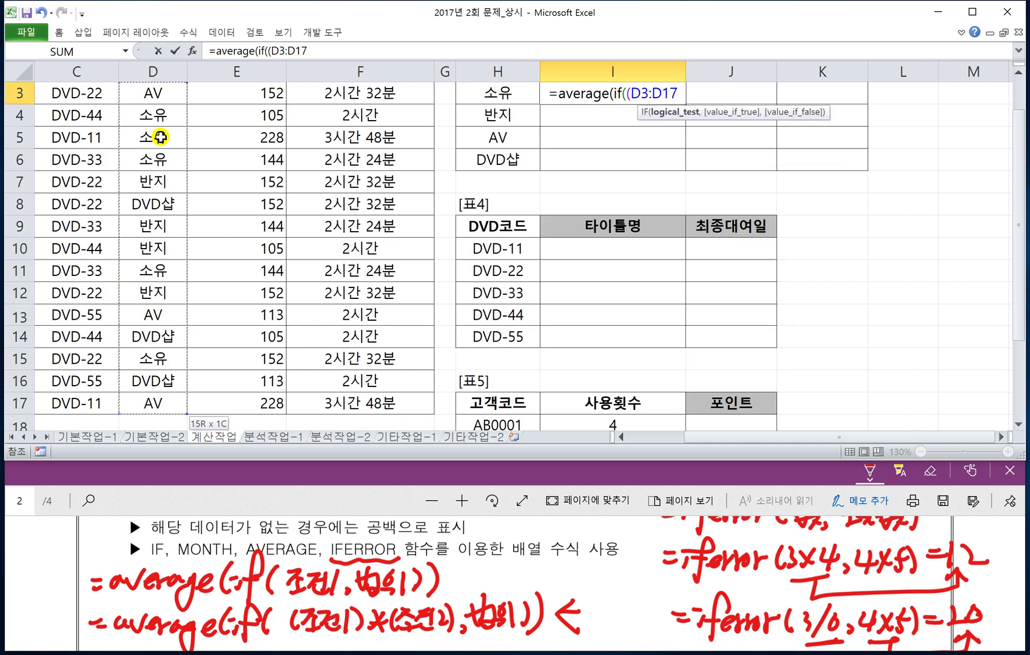
left_click(285, 489)
scroll(335, 537, "up", 2)
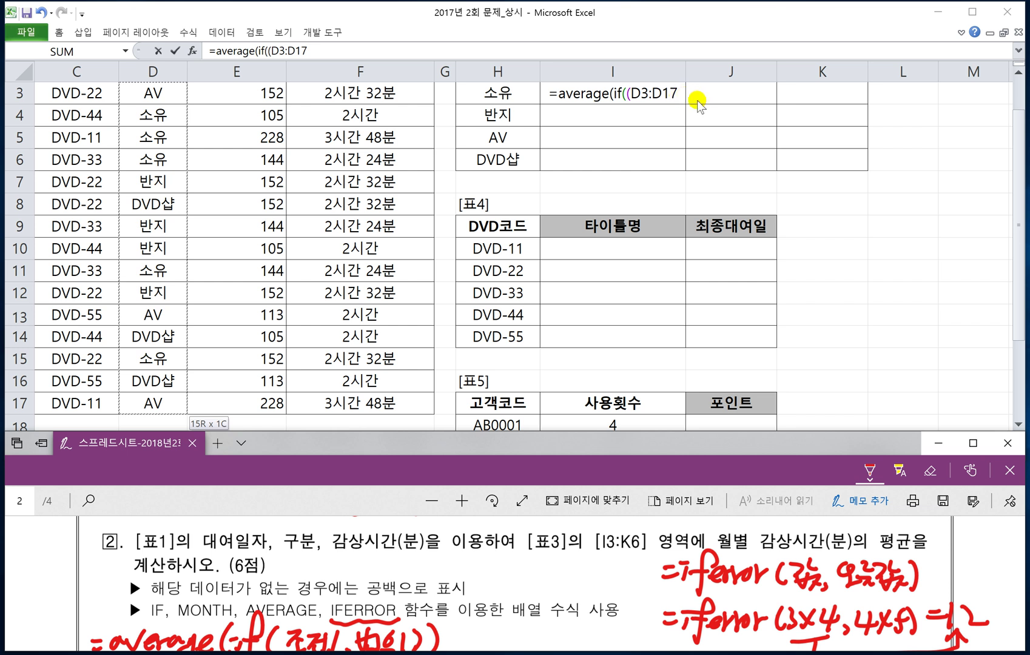
key("F4")
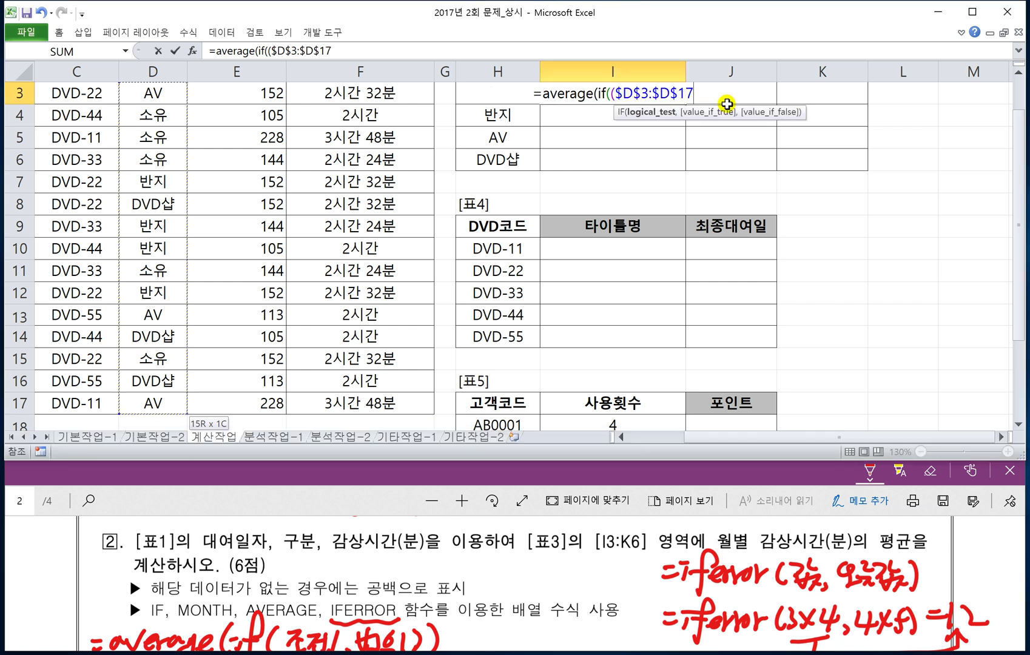
- Compare the 구분 range with the 소유 label in [표3], using the column-locked reference $H3
scroll(692, 158, "up", 1)
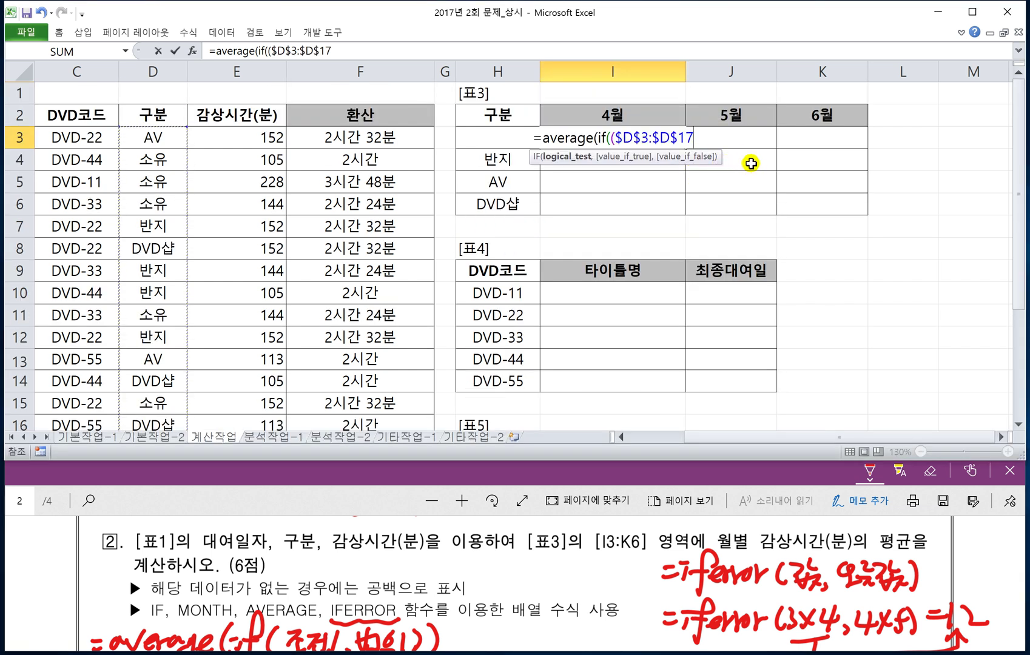
type("=")
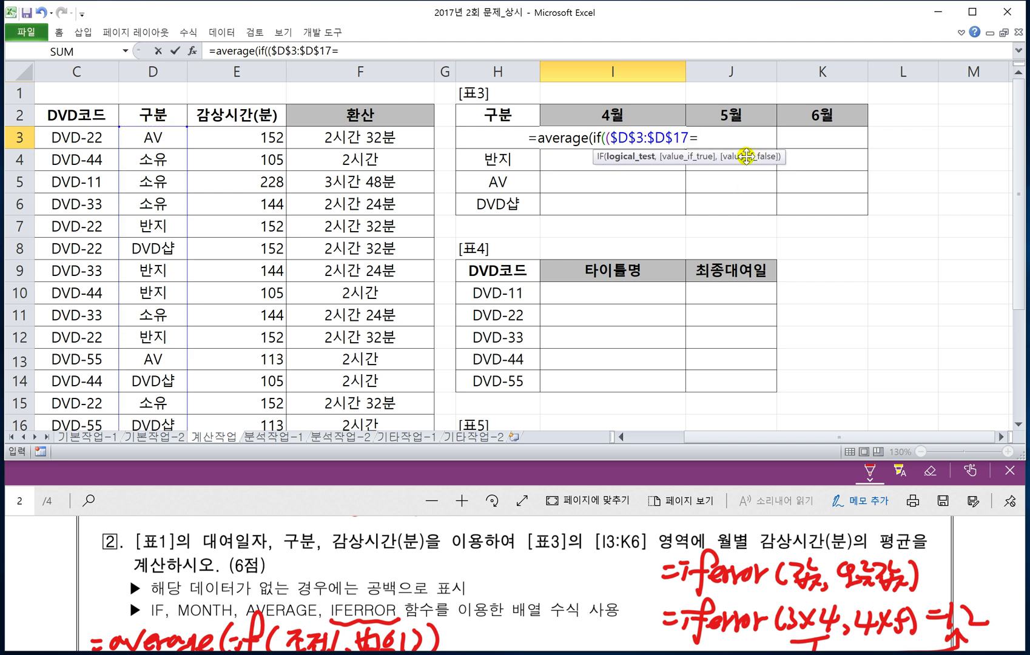
left_click(480, 159)
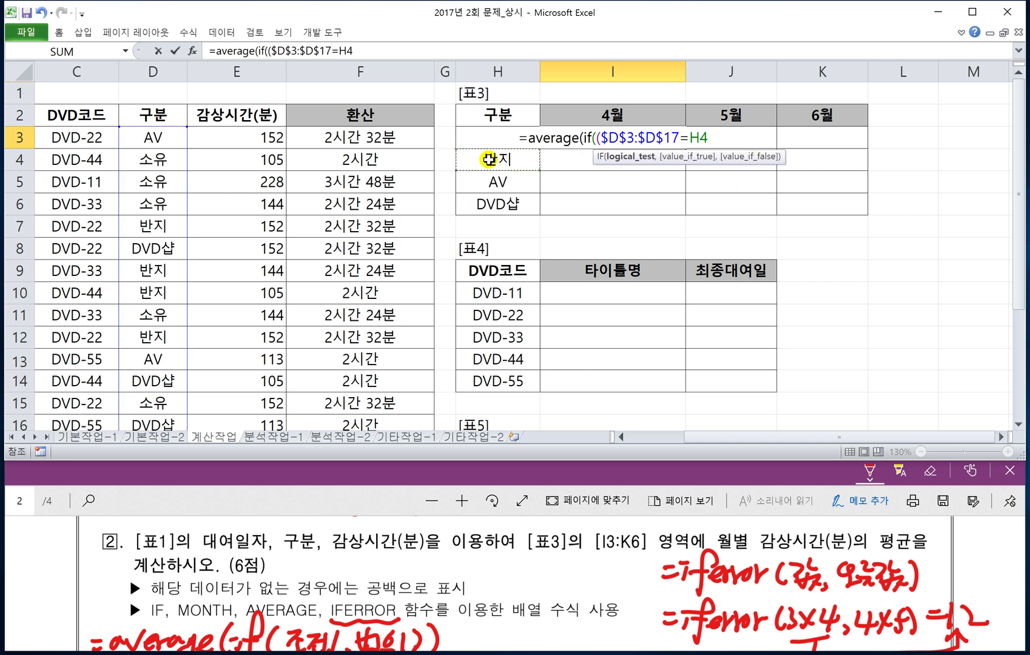
key("Up")
key("F4")
key("F4")
key("F4")
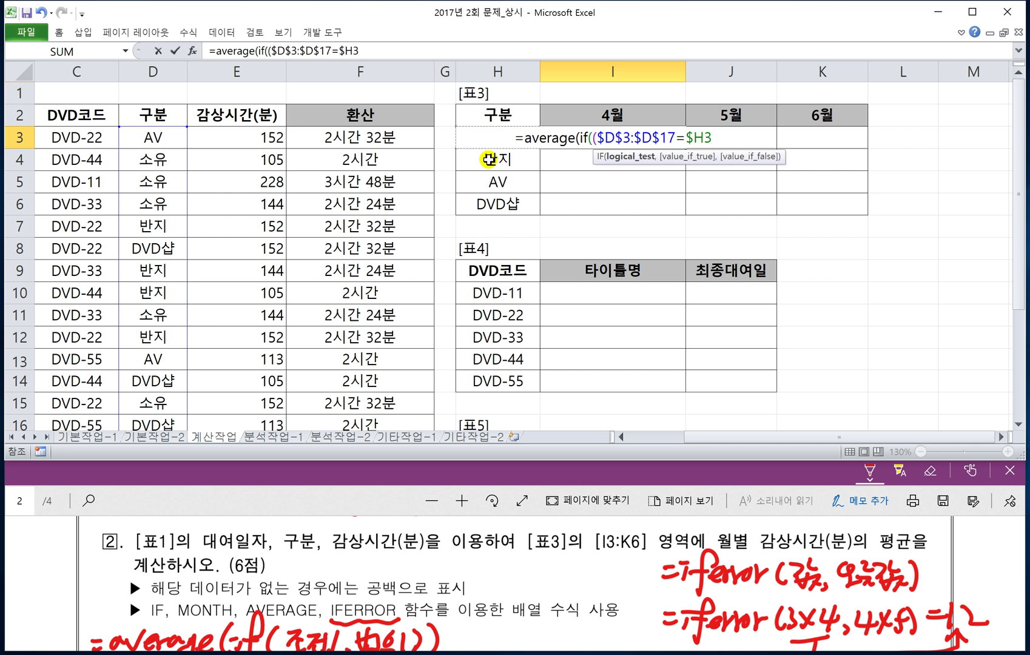
- Close the first condition and multiply it by a second one that begins with month($A$3:$A$17) for the rental dates
type(")*(")
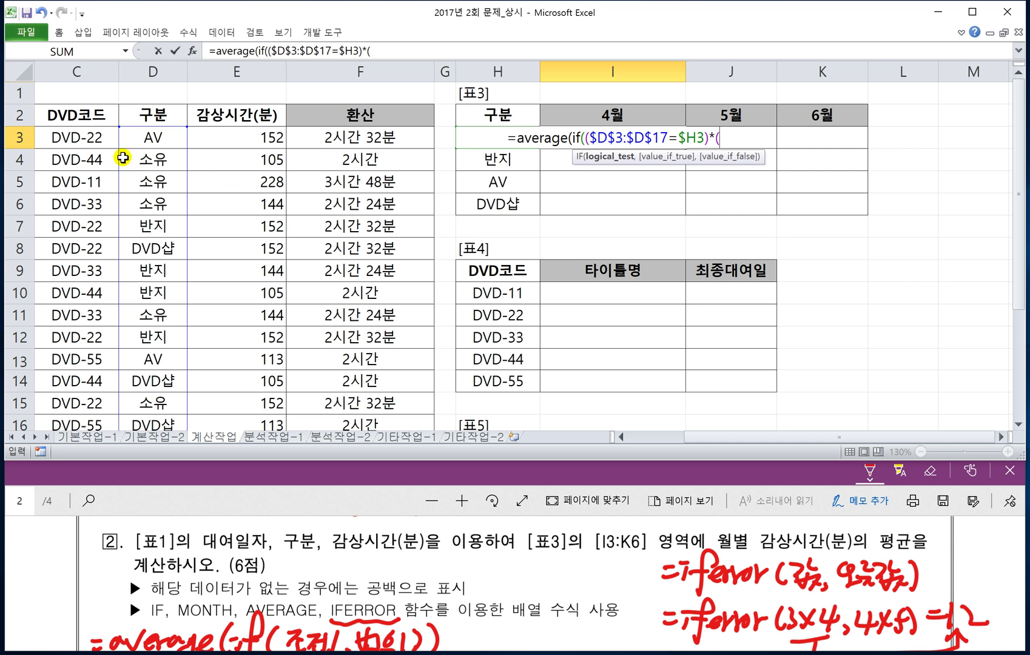
left_click_drag(692, 437, 664, 437)
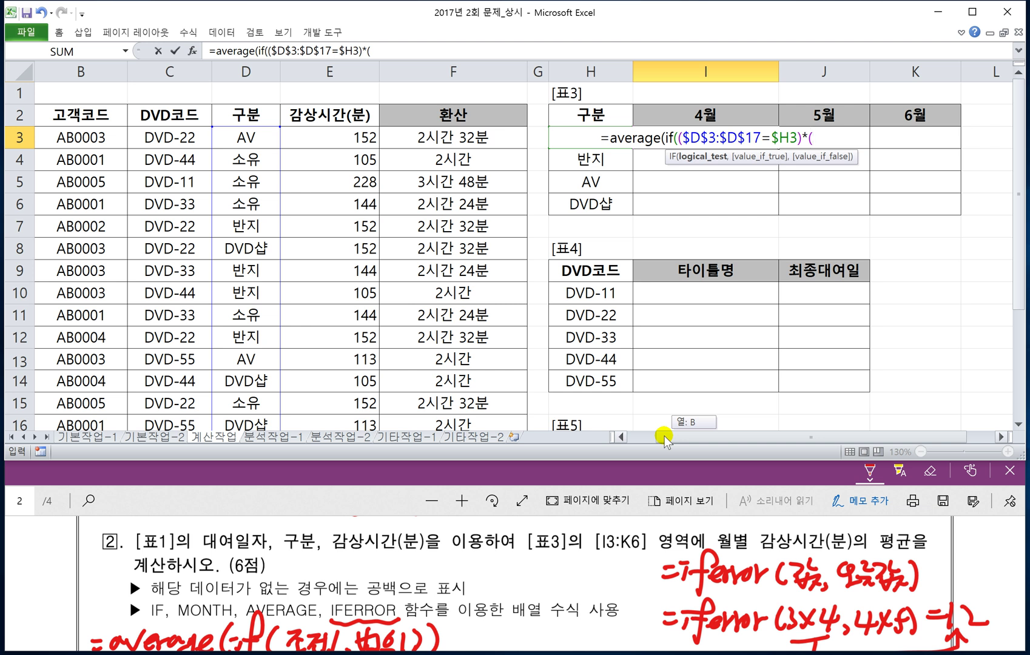
mouse_move(664, 435)
left_mouse_down()
mouse_move(628, 431)
mouse_move(679, 428)
mouse_move(667, 424)
left_mouse_up()
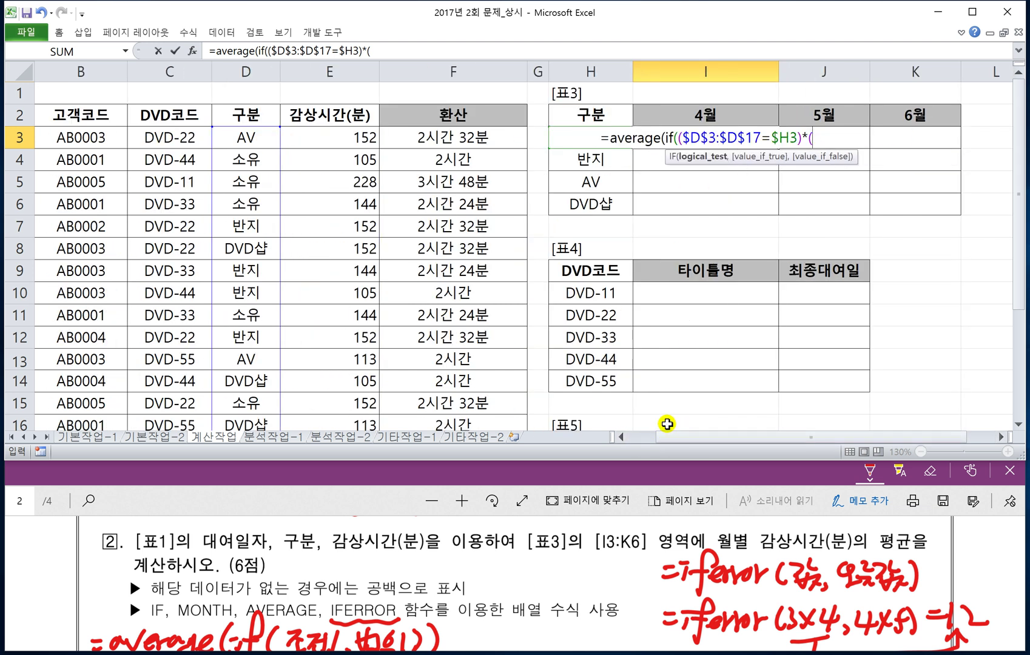
type("month(")
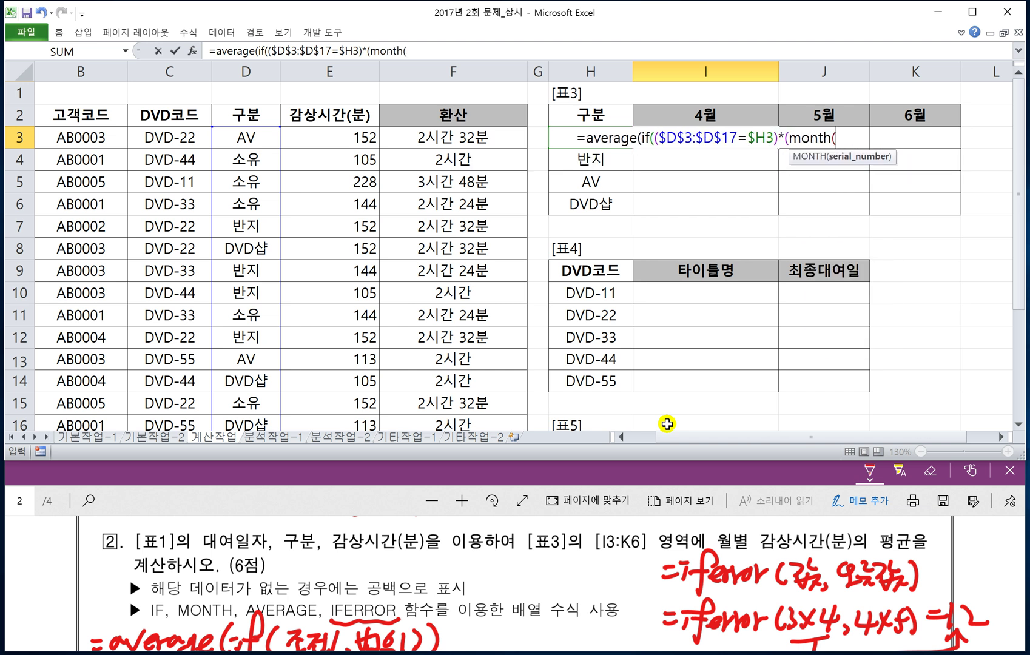
left_click_drag(672, 436, 645, 437)
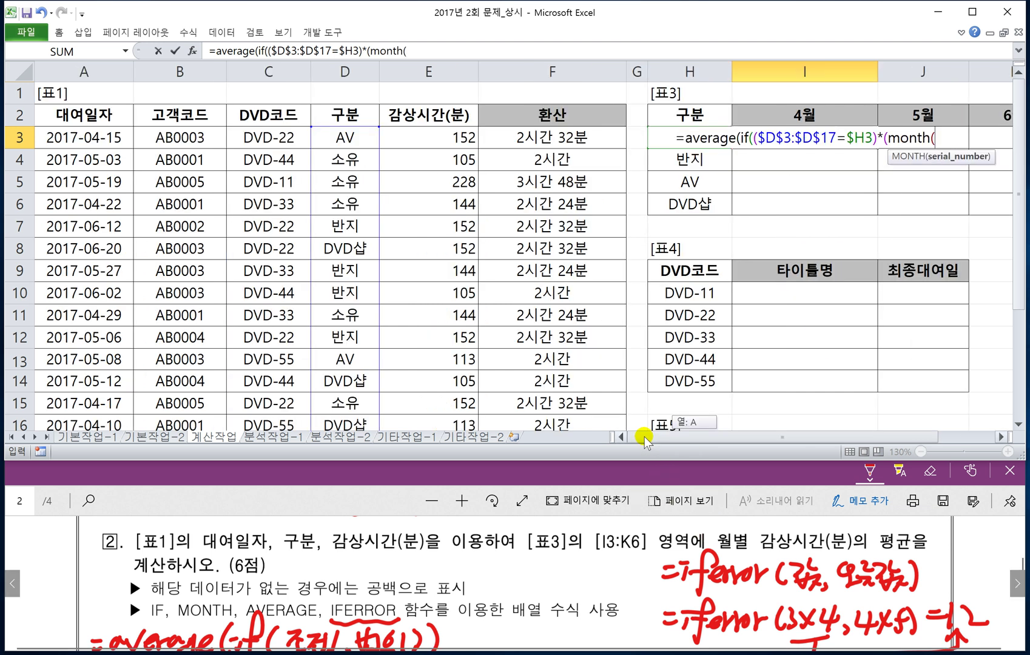
left_click(87, 136)
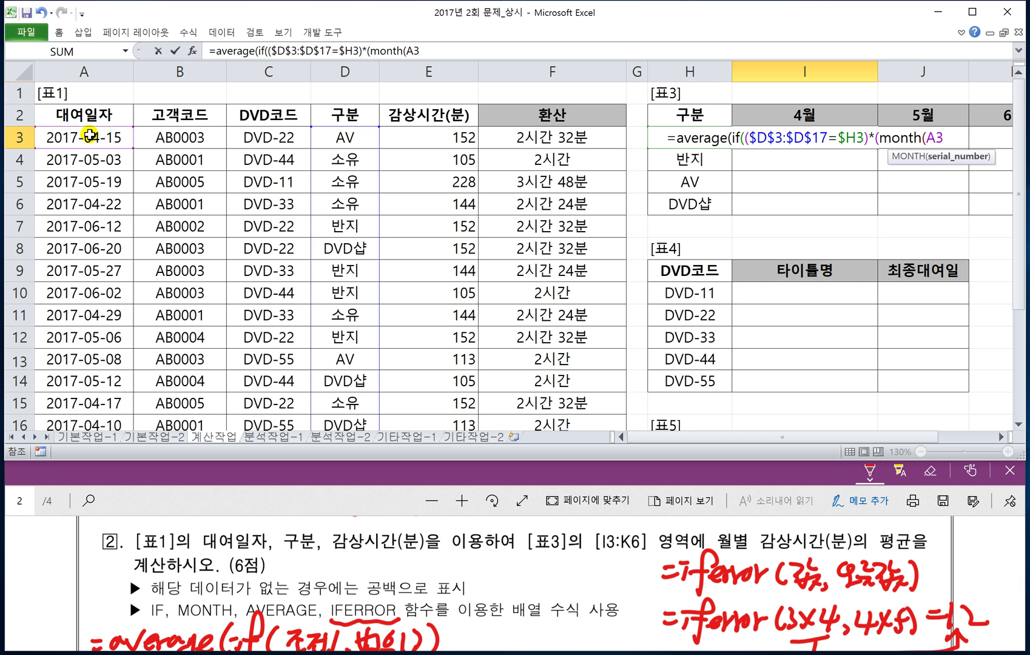
key("ctrl+shift+Down")
key("F4")
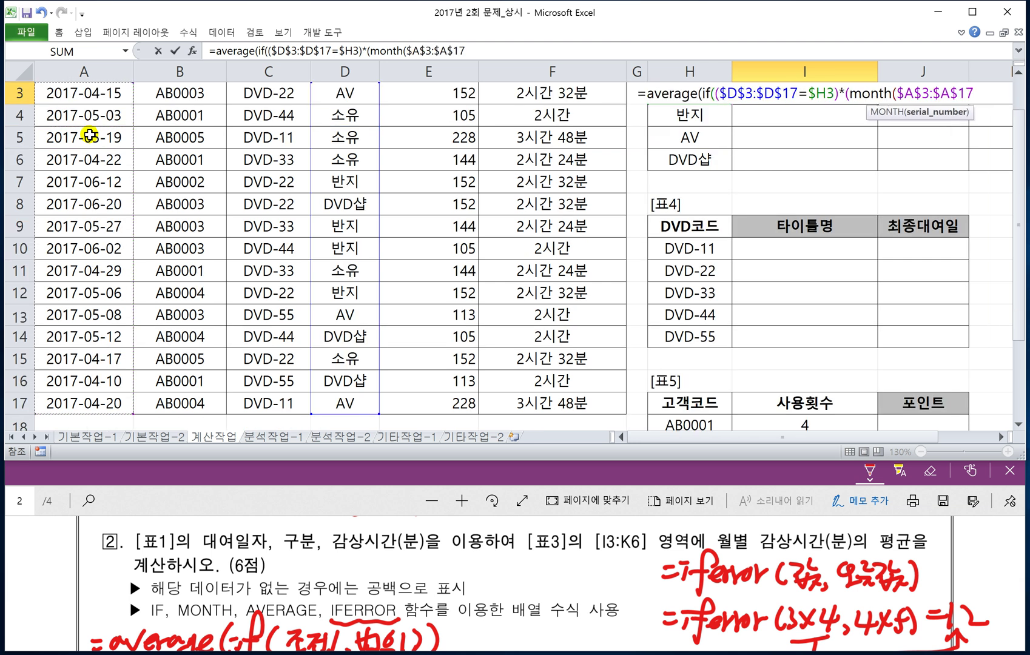
type(")")
- Compare the rental month with the 4월 header of [표3], using the row-locked reference I$2
scroll(414, 161, "up", 1)
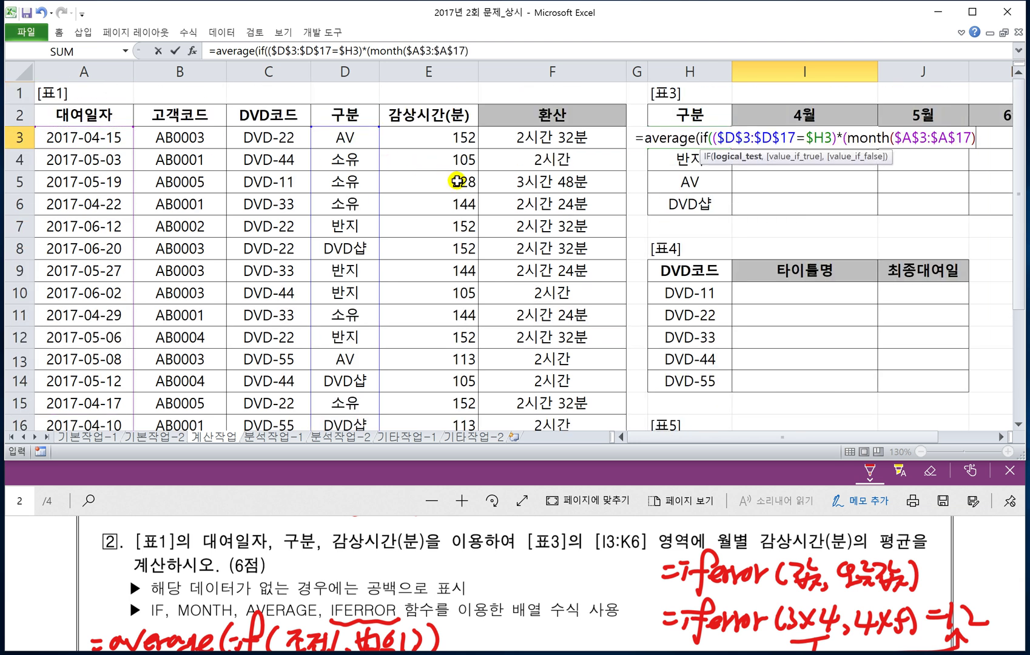
type("=")
left_click(804, 116)
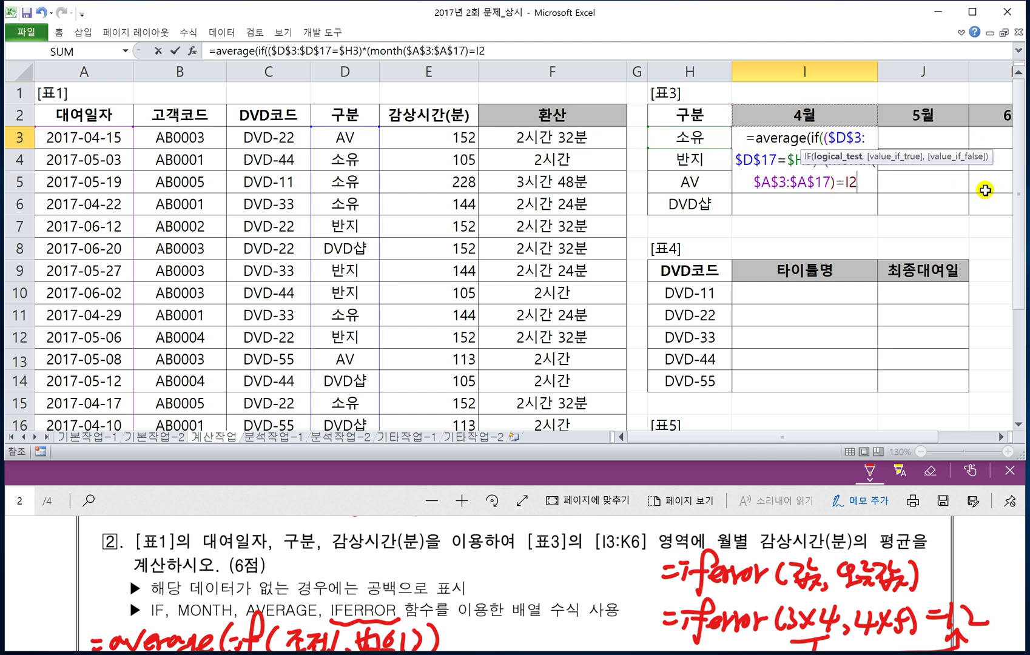
left_click(1001, 437)
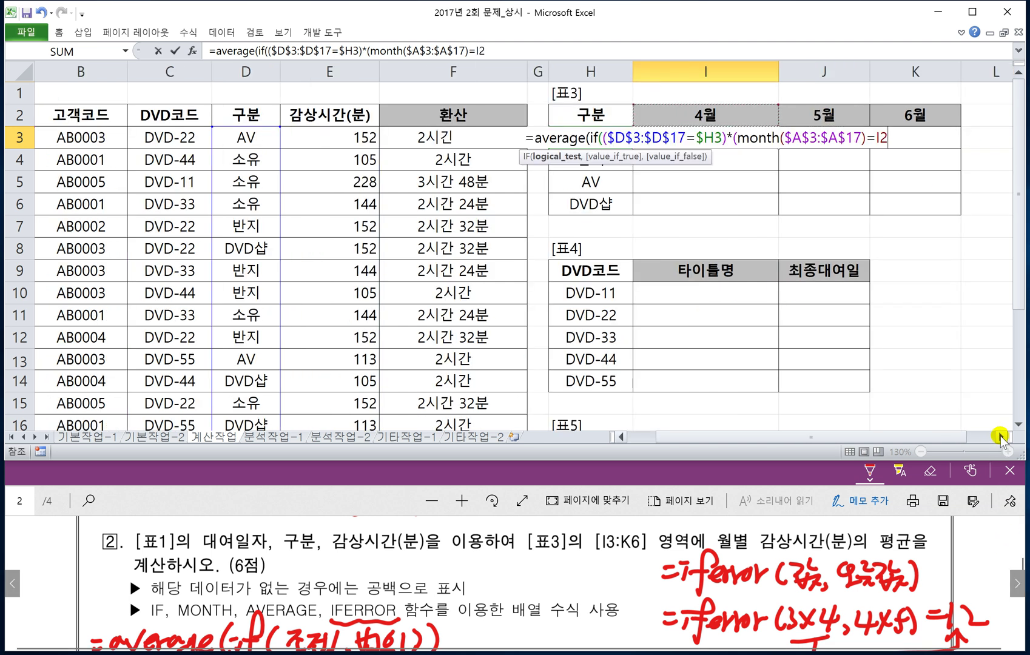
left_click(1001, 436)
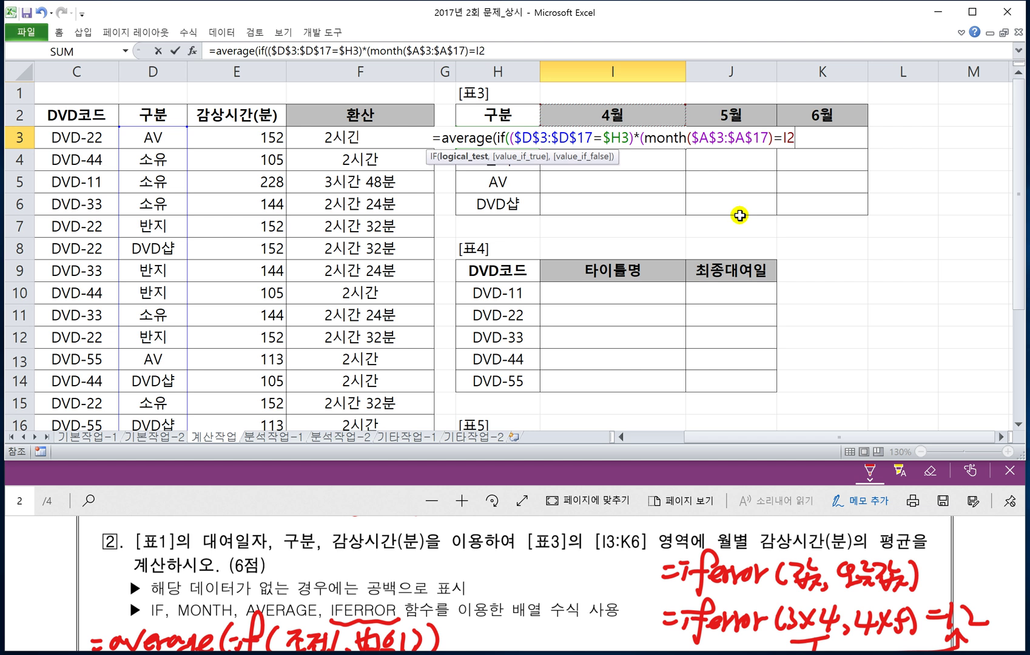
key("F4")
key("F4")
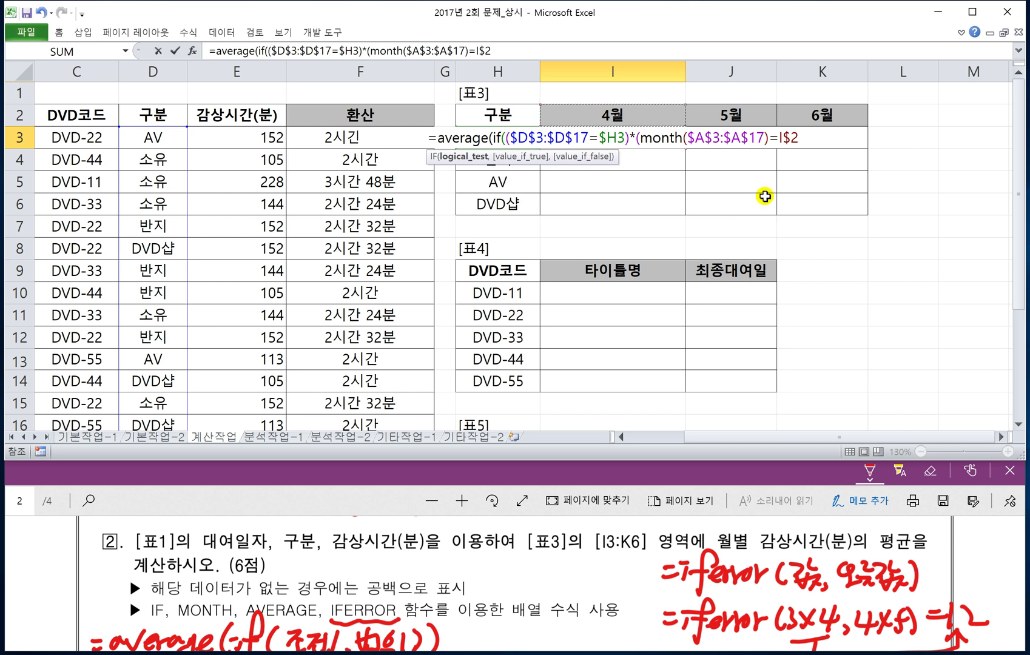
- Close the month condition and add the 감상시간(분) data as the absolute range to average, $E$3:$E$17
type("),")
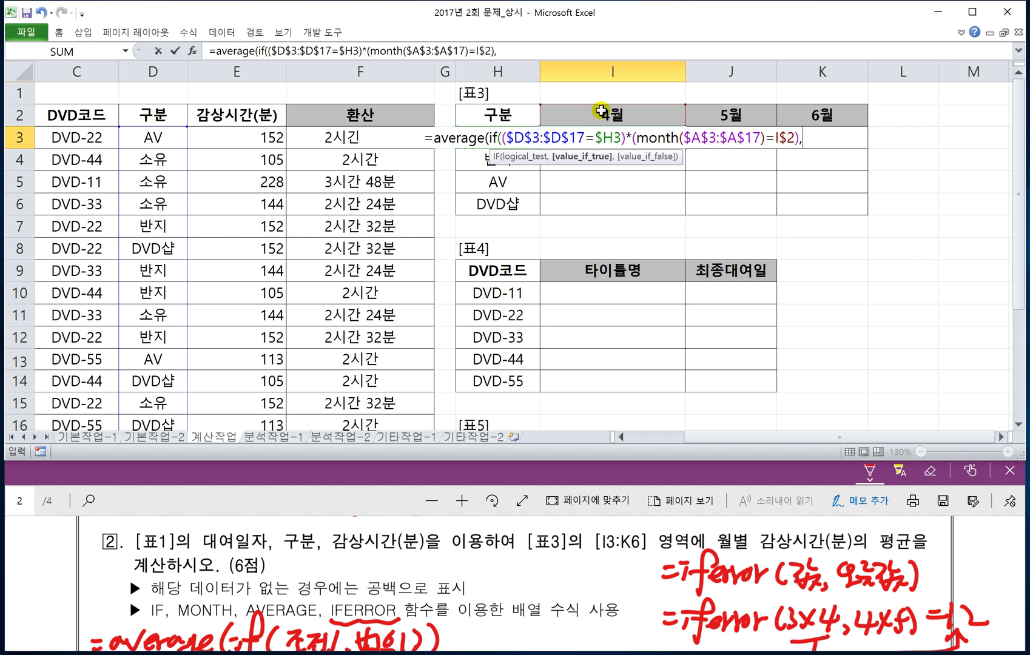
left_click(224, 143)
key("ctrl+shift+Down")
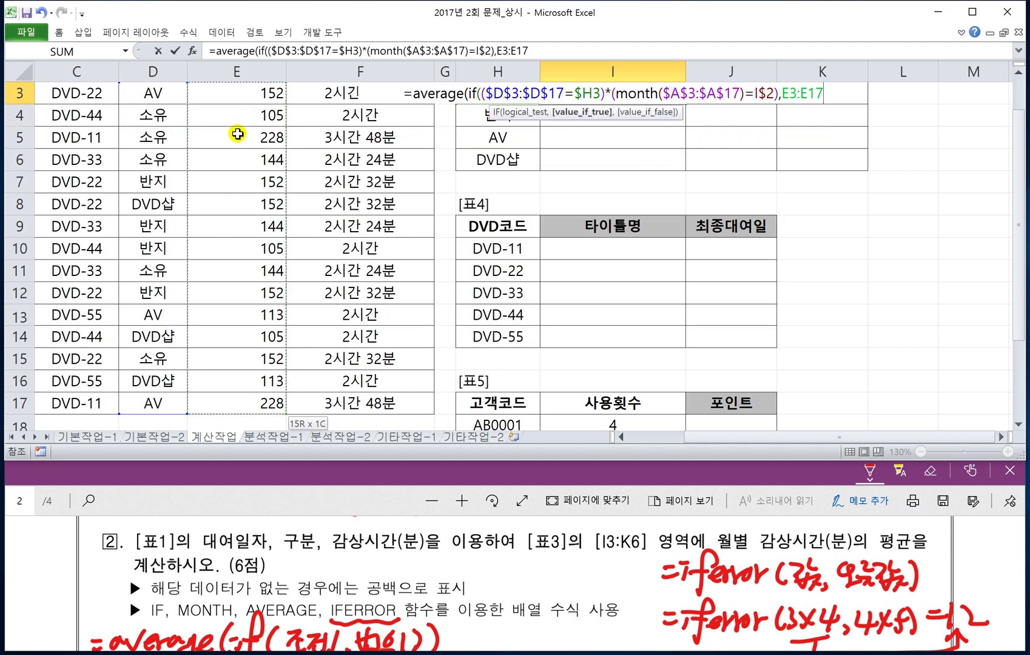
key("F4")
scroll(334, 165, "up", 1)
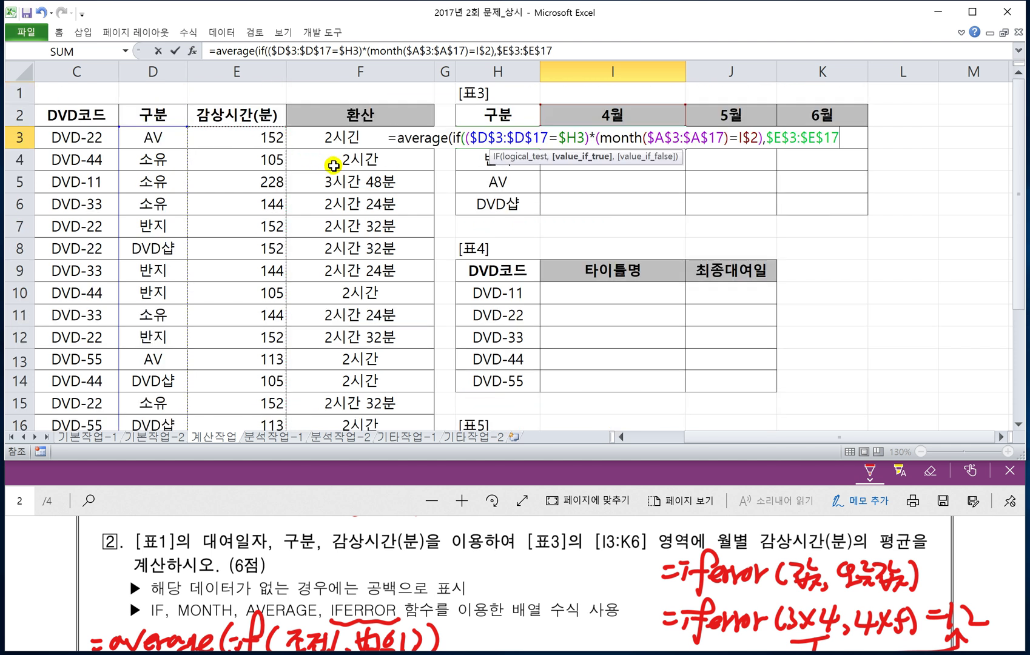
- Close the average formula in I3, enter it as an array formula accepting the suggested correction, and fill it across I3:K6
type(")")
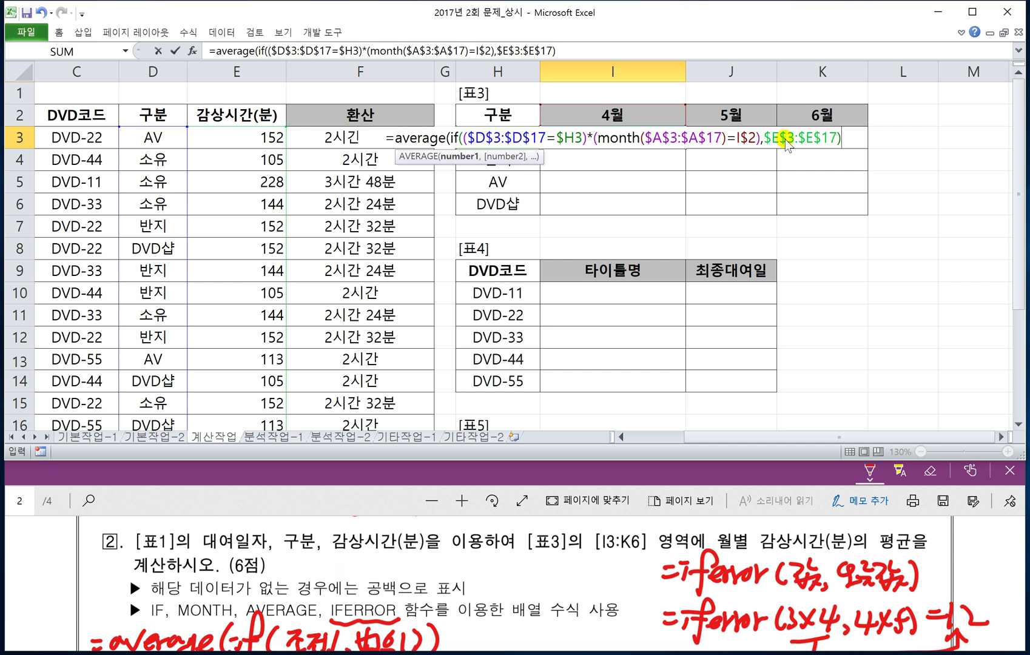
key("ctrl+shift+Return")
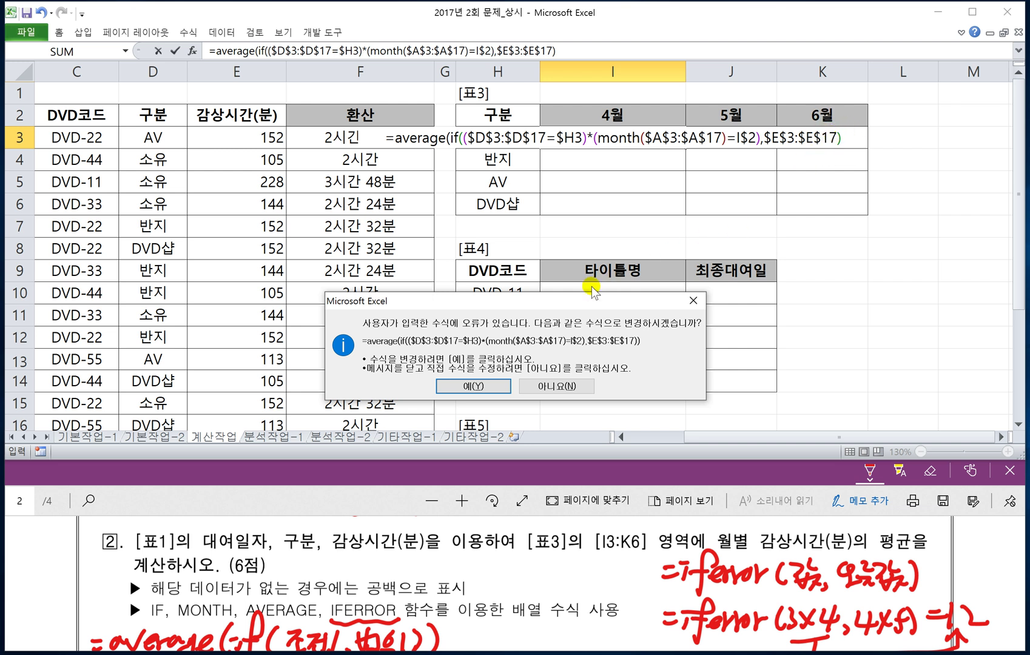
left_click(479, 386)
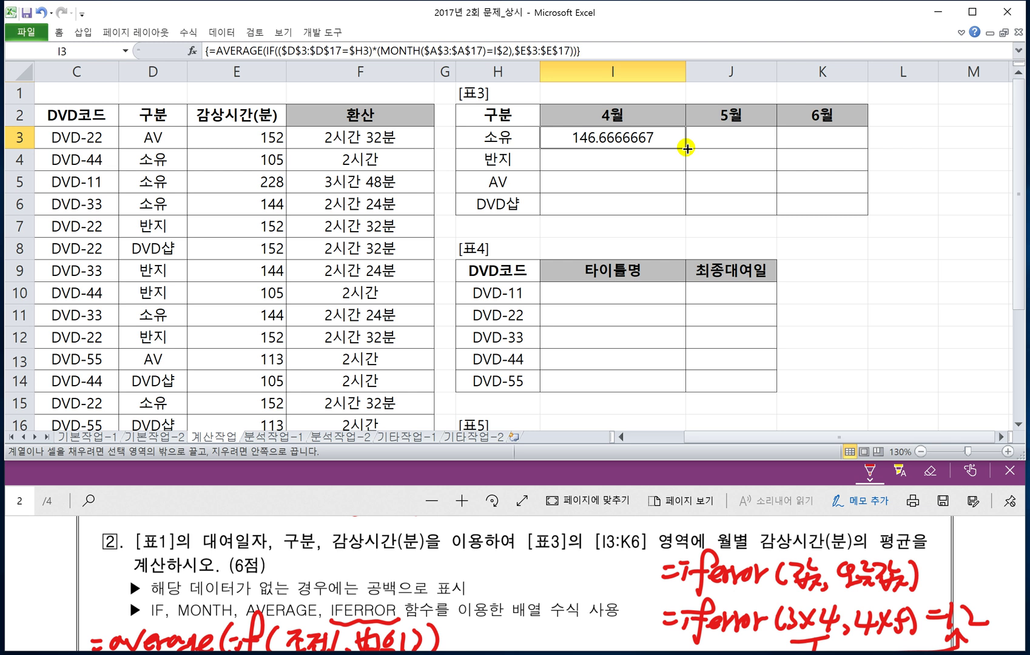
left_click_drag(686, 149, 864, 212)
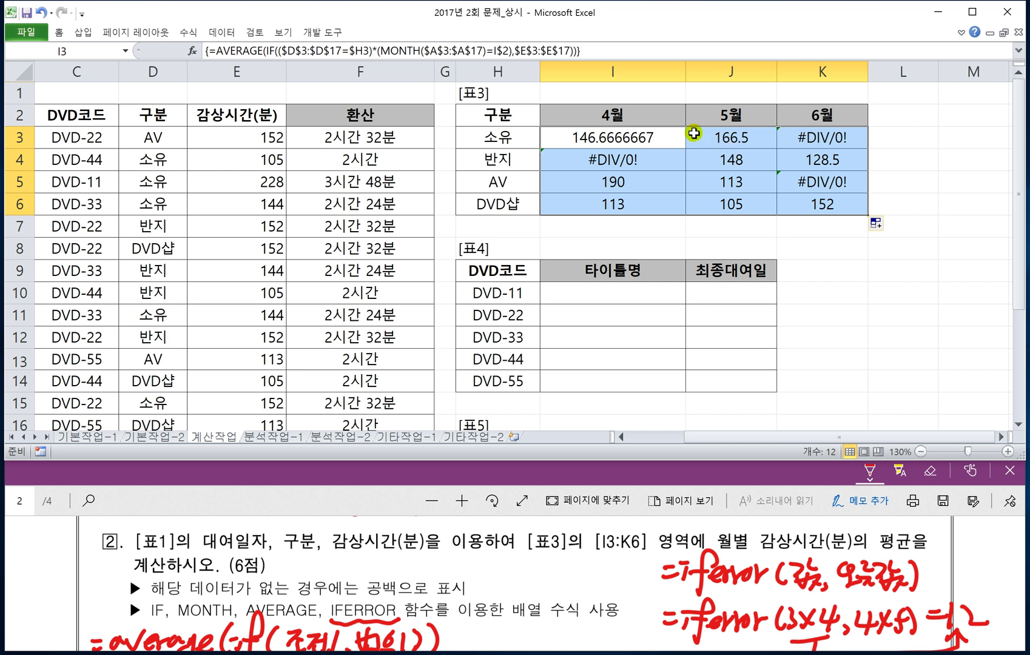
- Wrap the I3 formula in IFERROR with "" as the error value, re-enter it as an array formula, and refill I3:K6
double_click(609, 139)
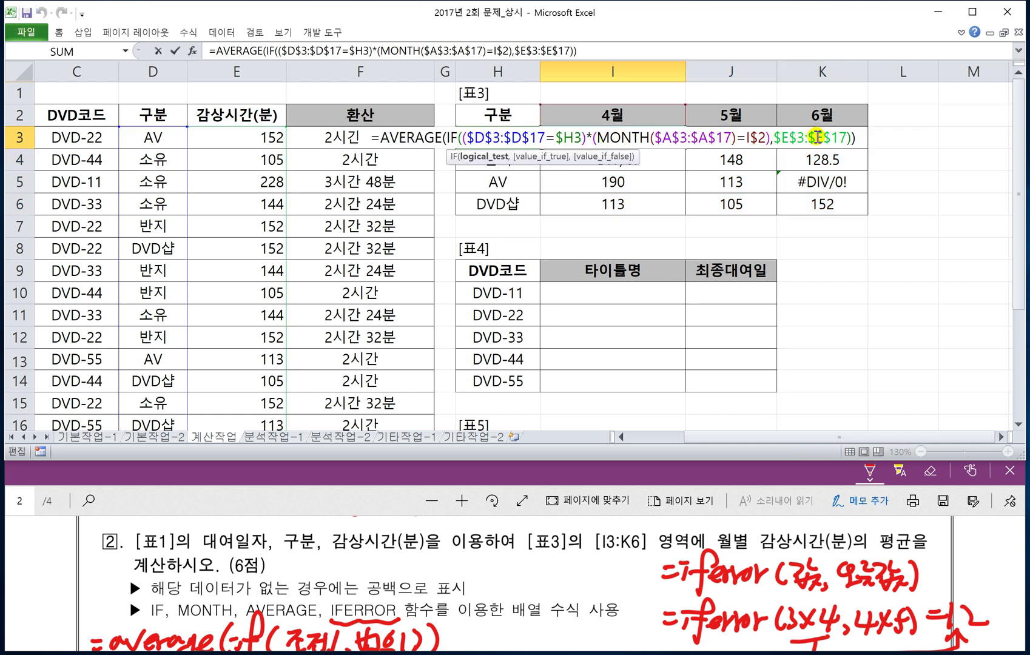
left_click(381, 138)
type("iferror")
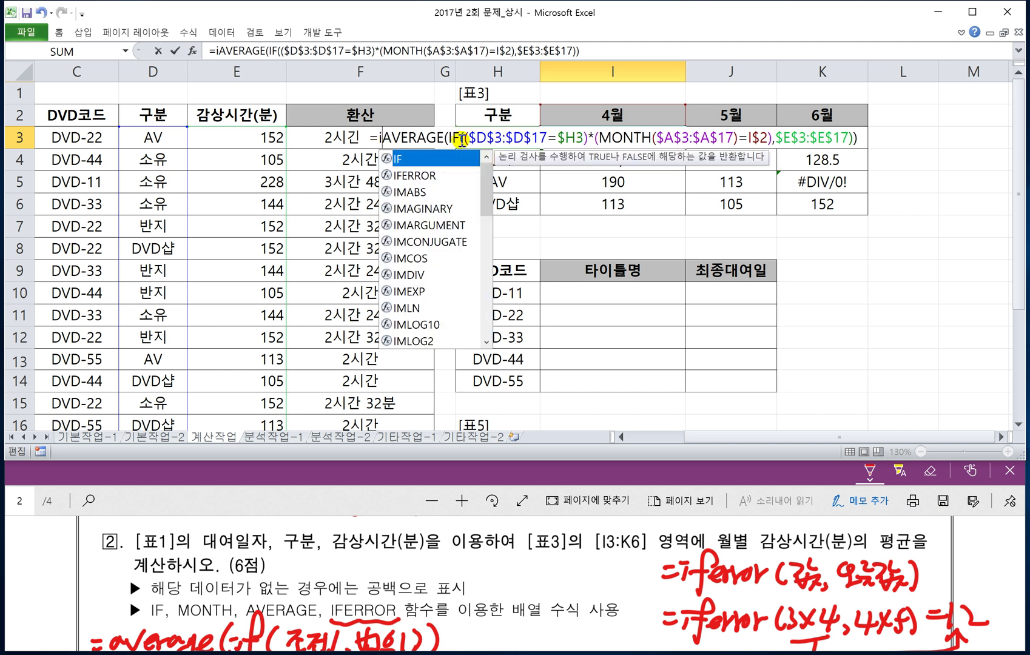
type("(")
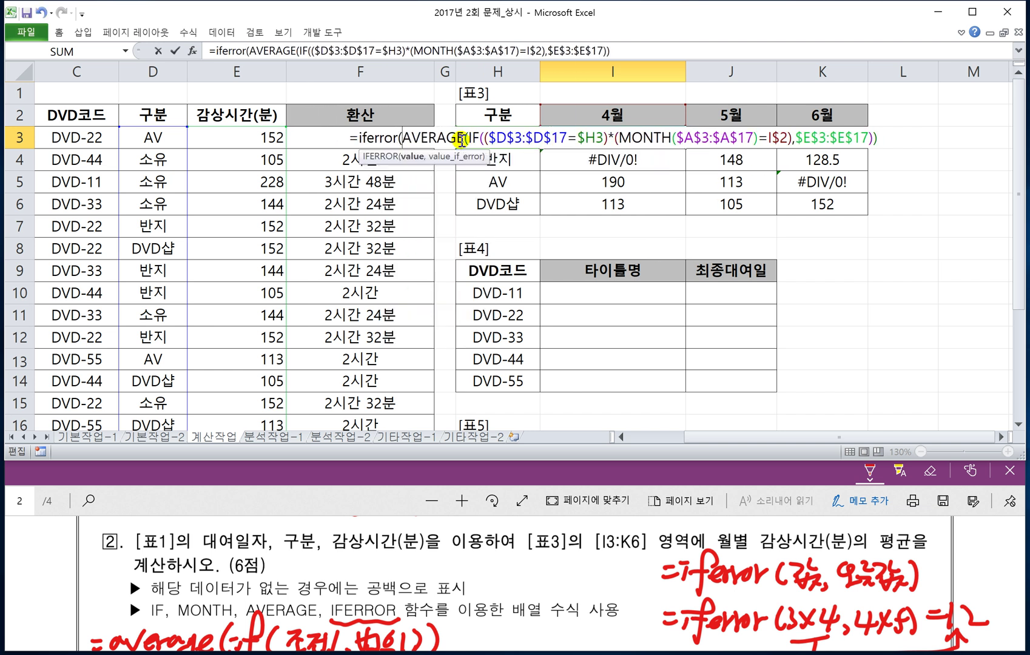
left_click(889, 138)
type(",")
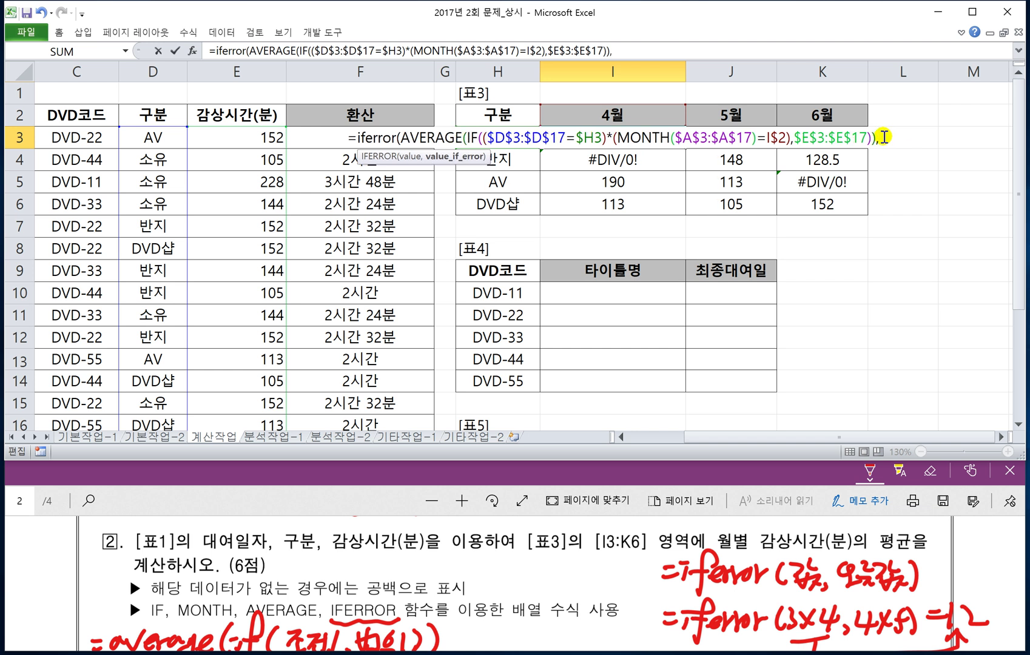
type("\"\")")
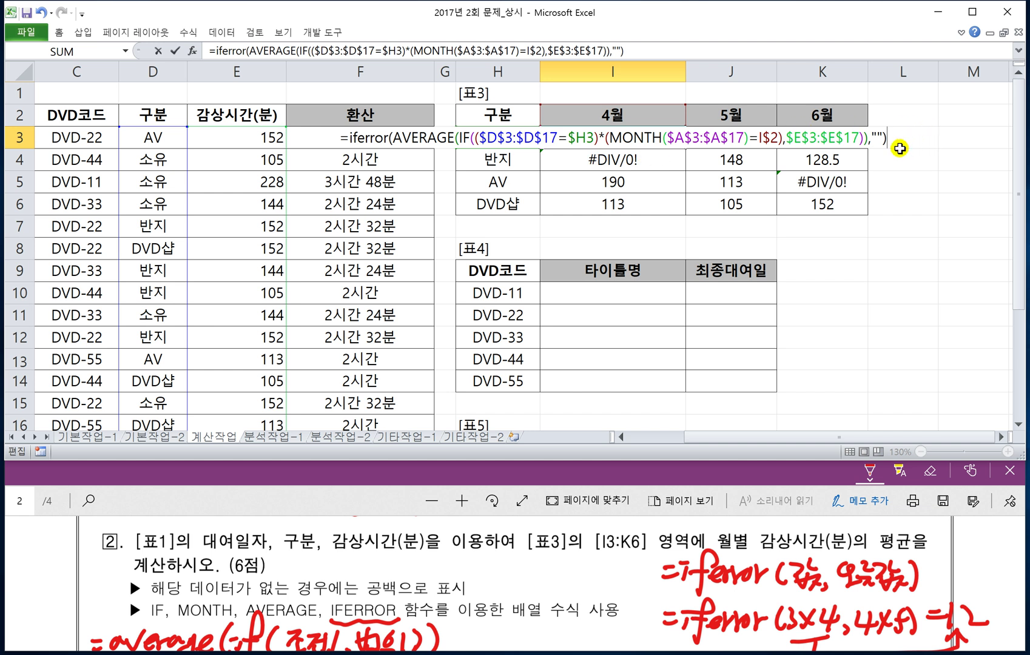
key("ctrl+shift+Return")
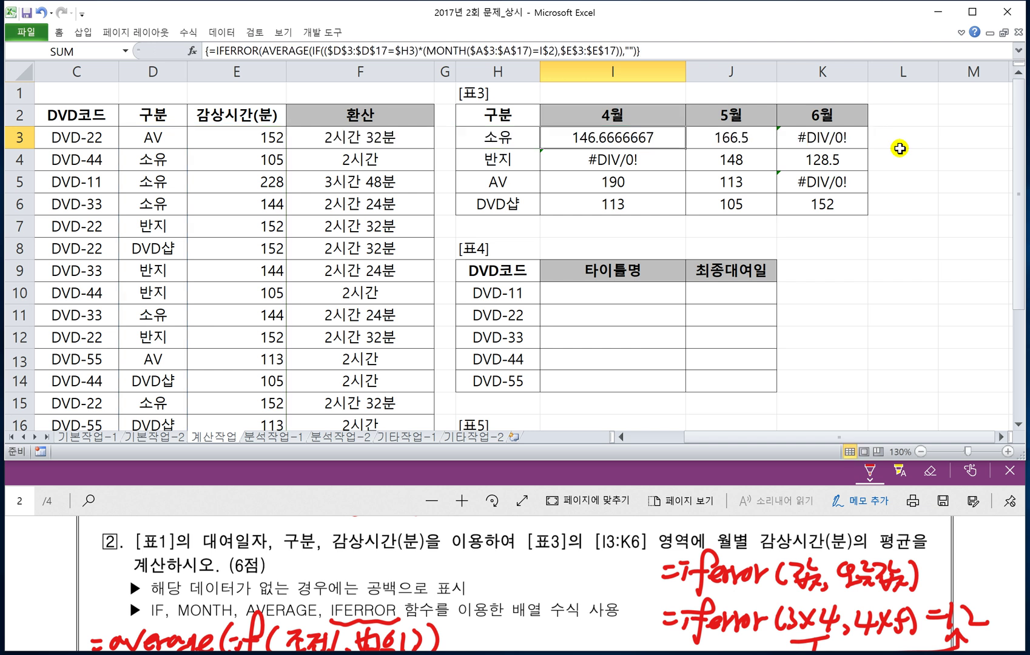
left_click_drag(687, 145, 868, 215)
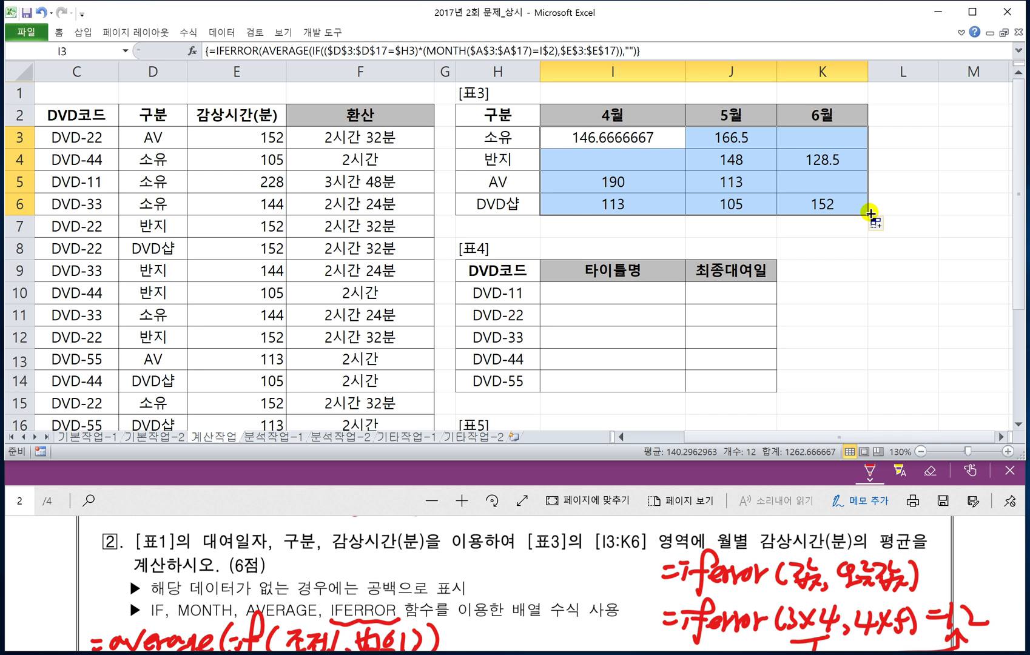
- Read question 3 in the exam PDF, covering the 타이틀명 range I10:I14 and its permitted functions
scroll(617, 337, "down", 1)
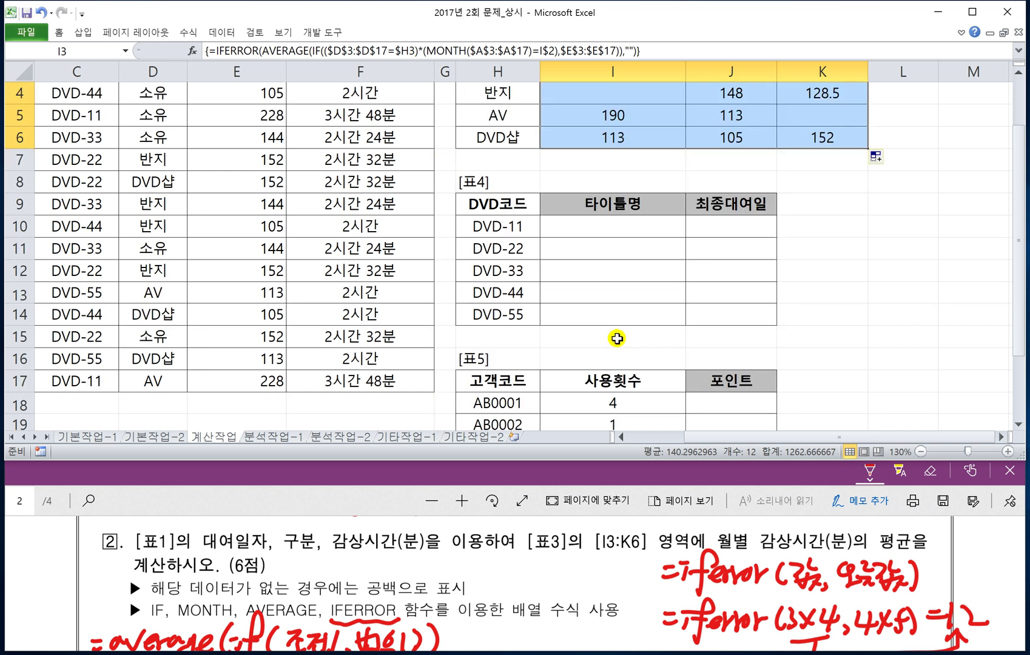
scroll(615, 334, "down", 1)
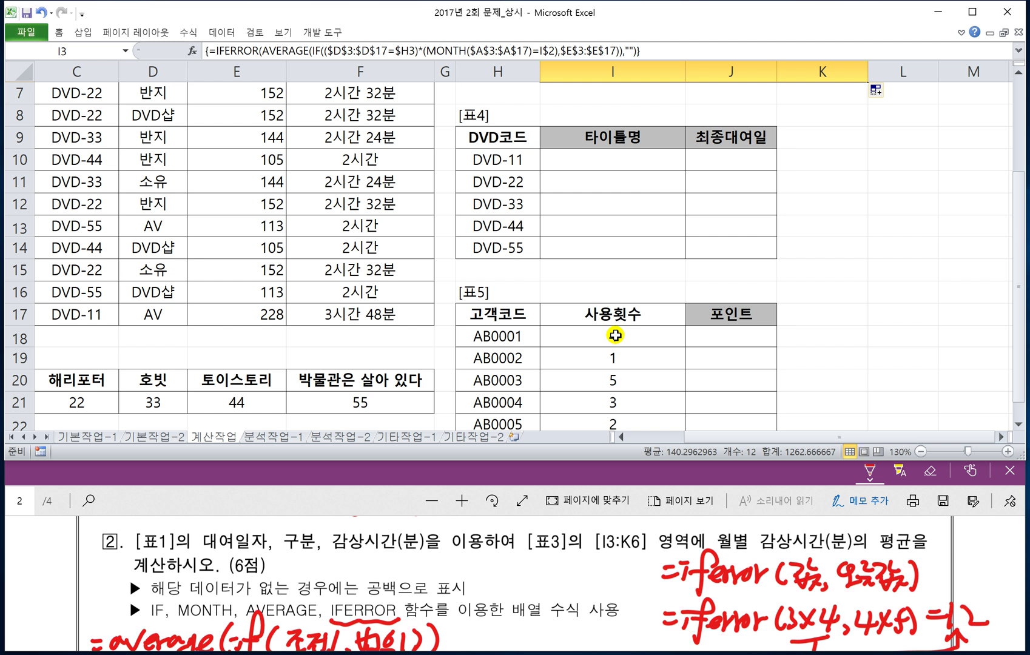
scroll(615, 335, "up", 1)
left_click(274, 501)
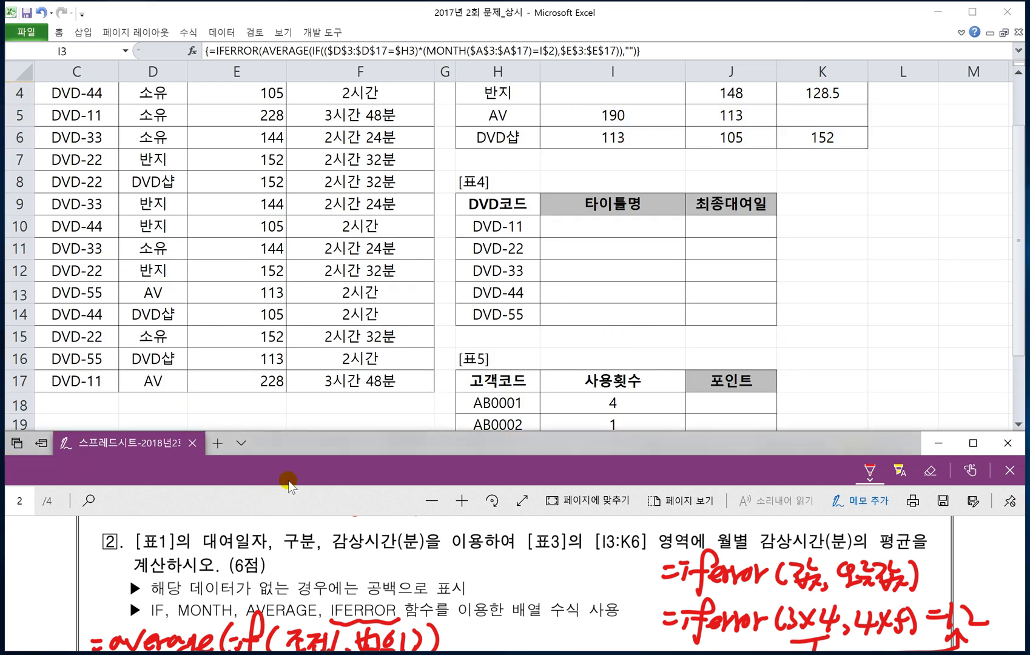
scroll(351, 537, "down", 5)
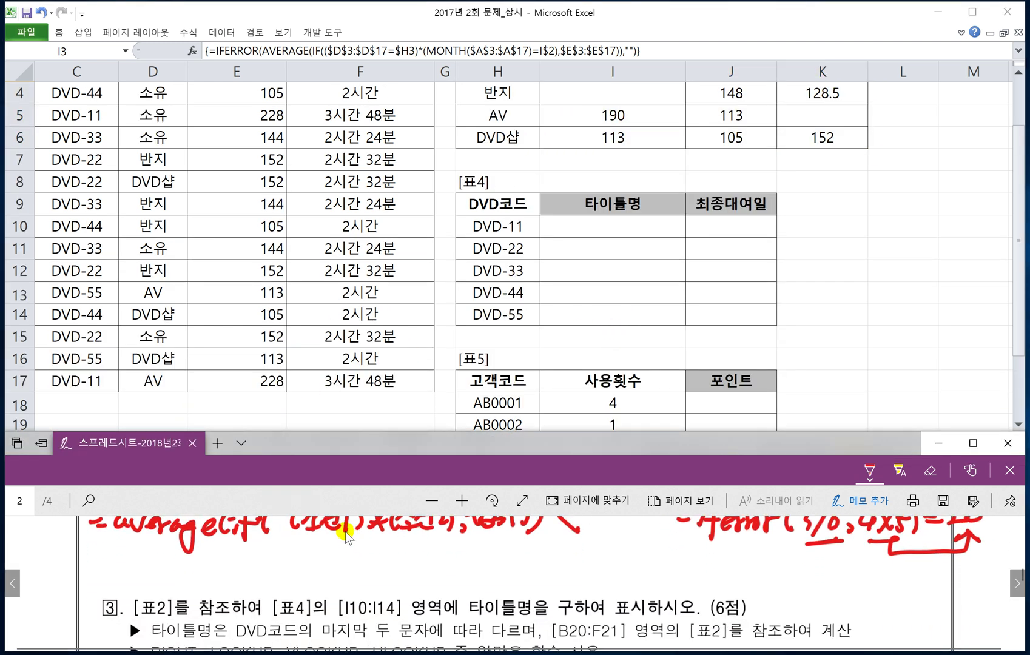
scroll(347, 529, "down", 1)
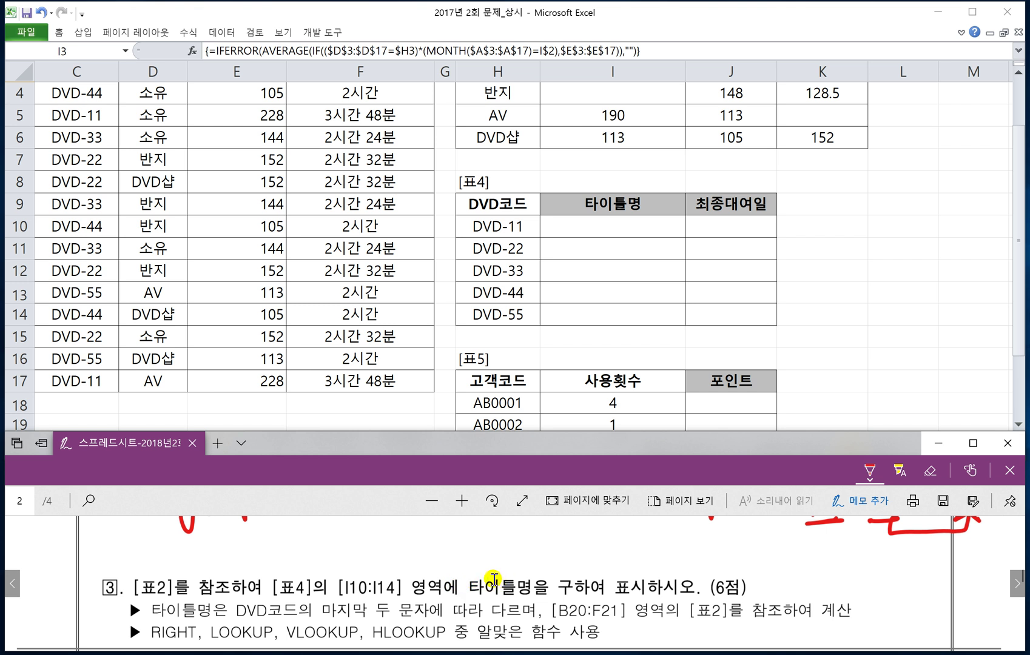
scroll(276, 597, "down", 1)
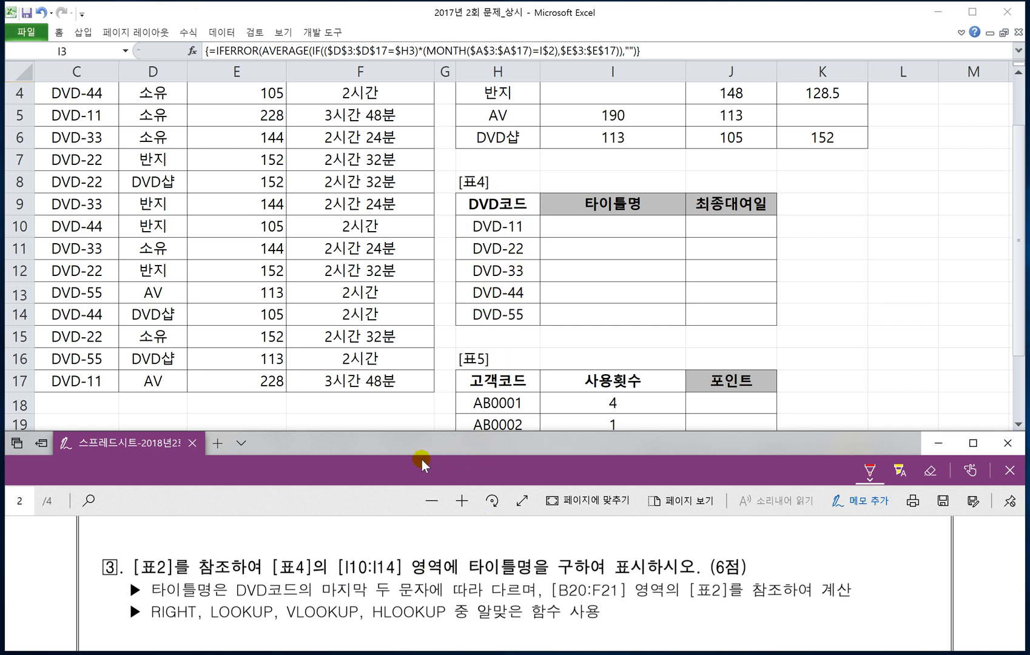
- Examine the titles and codes of [표2] in the worksheet against the DVD codes of [표4]
left_click(361, 402)
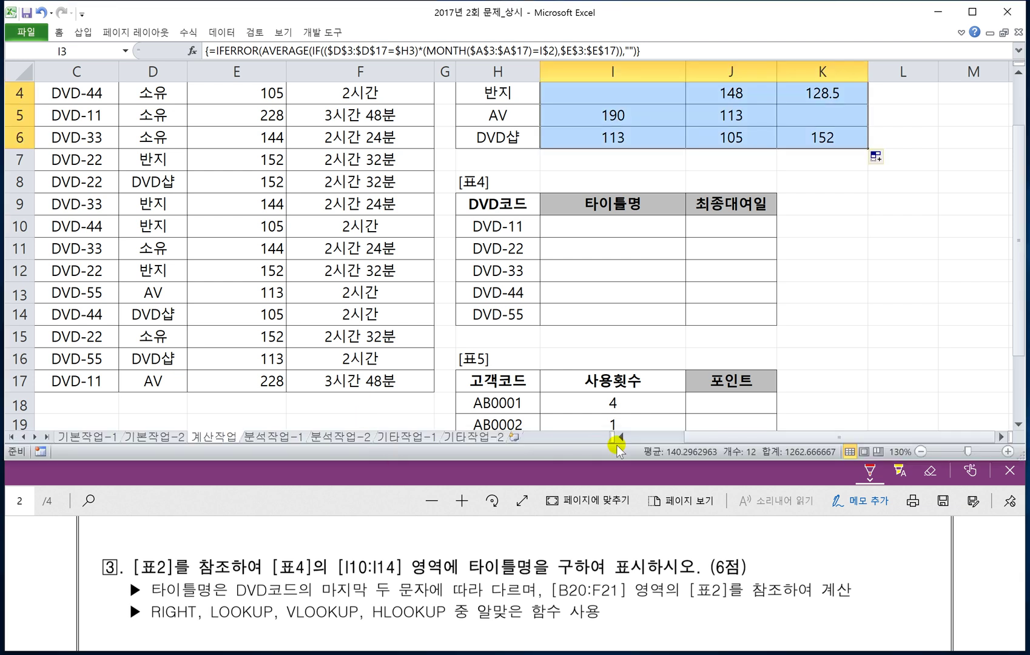
left_click_drag(731, 437, 661, 436)
scroll(360, 391, "down", 2)
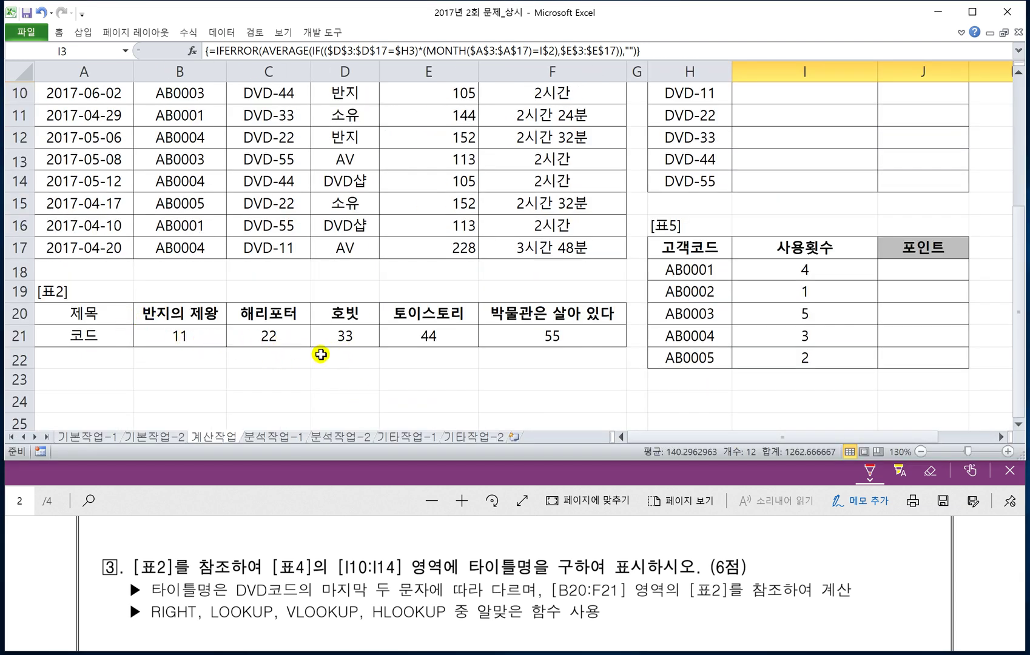
scroll(477, 363, "up", 1)
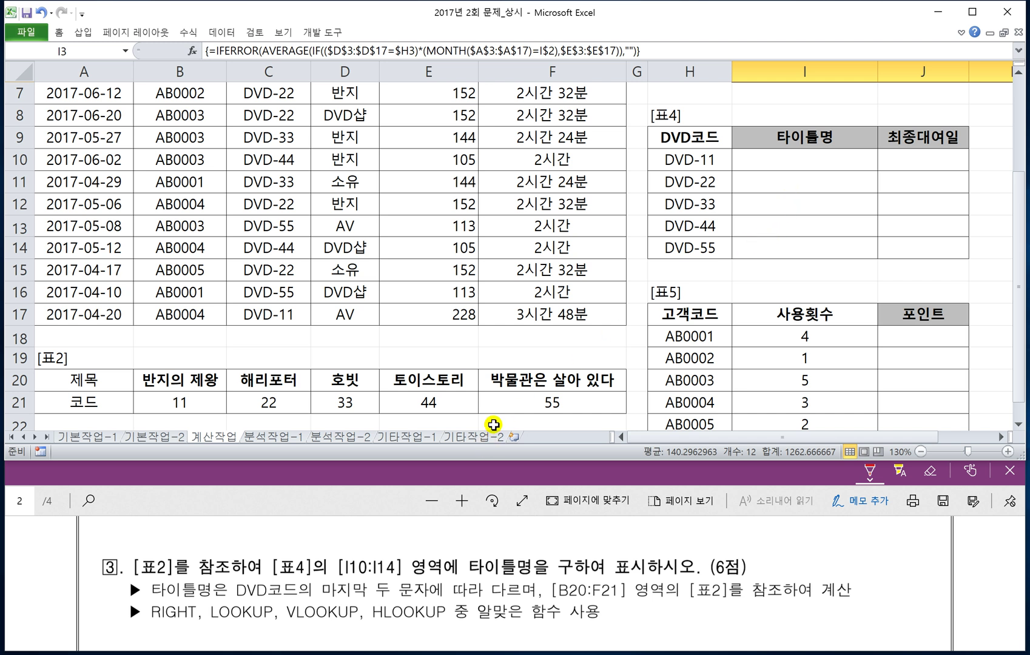
scroll(457, 549, "down", 1)
scroll(519, 540, "up", 2)
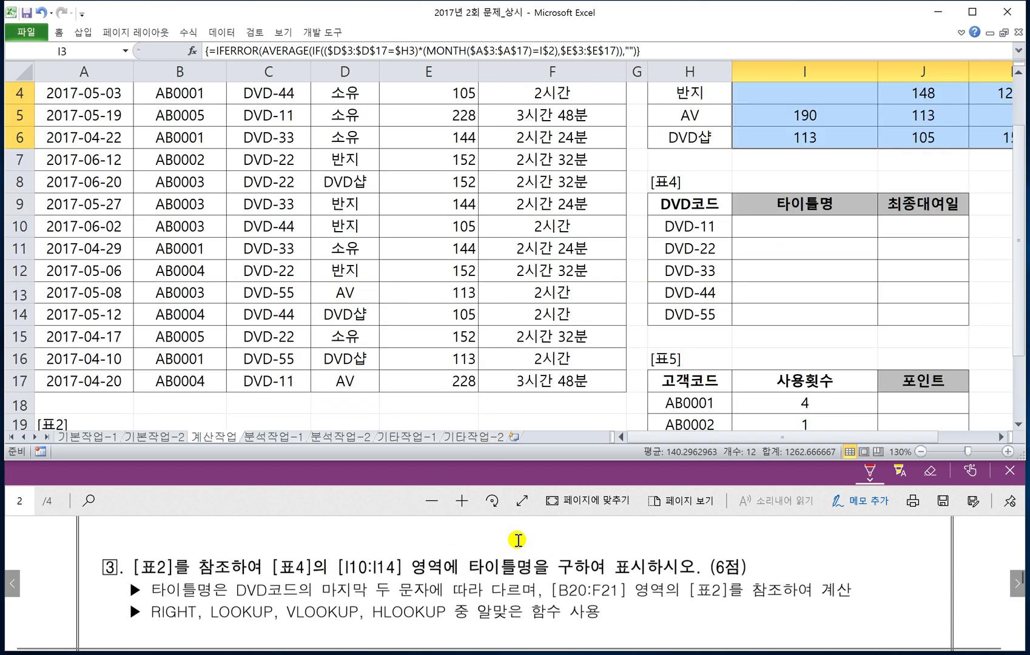
- Handwrite the syntax =Right(문자,k) in red ink in the blank space under question 3 of the PDF
left_click(340, 515)
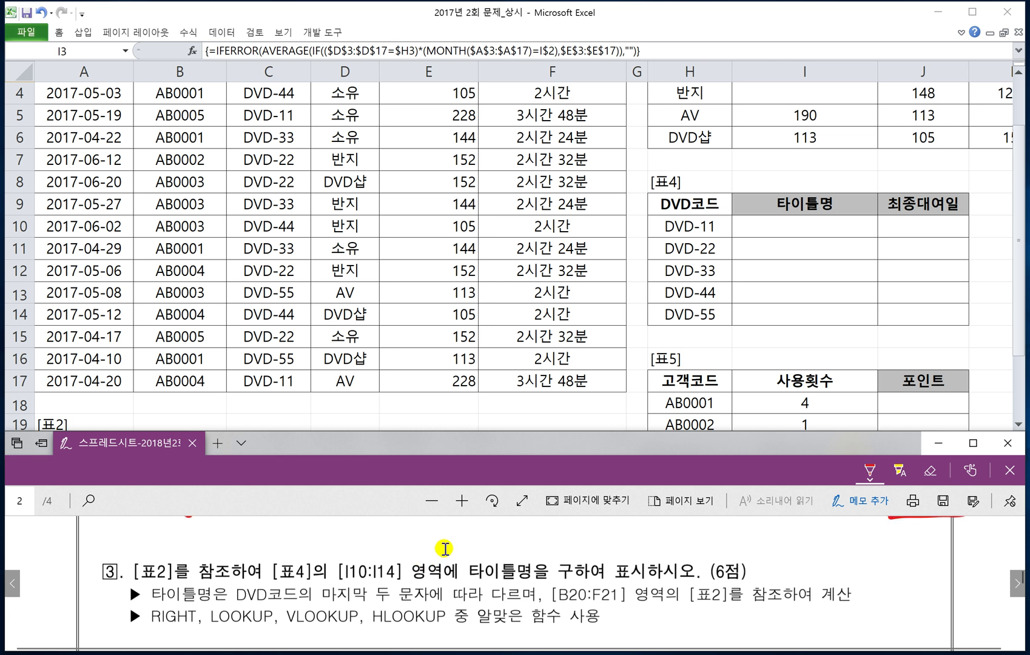
scroll(445, 549, "down", 2)
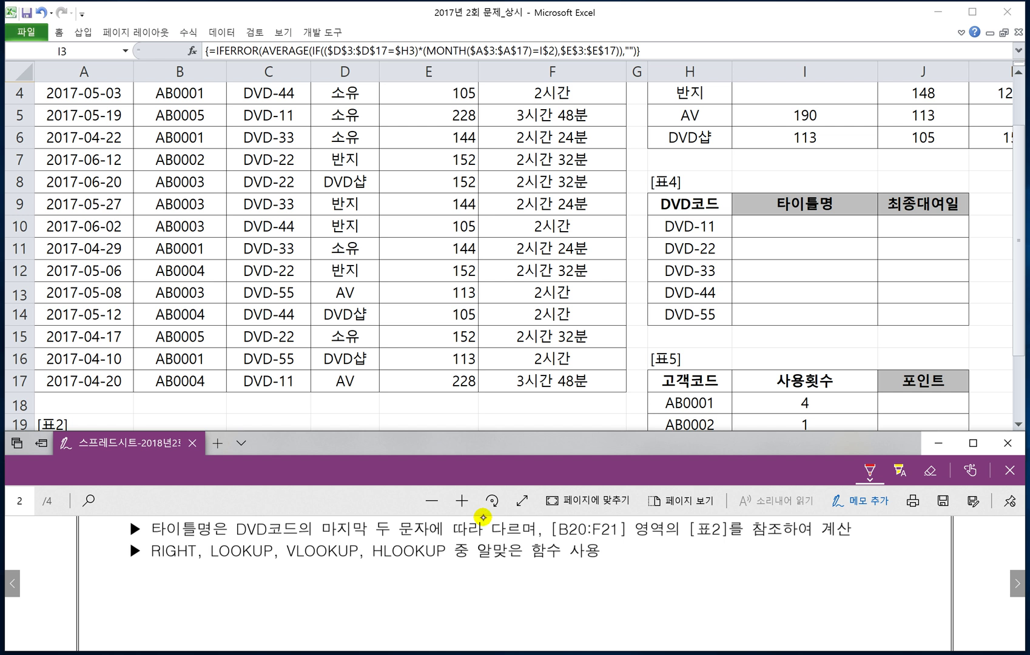
mouse_move(155, 591)
left_mouse_down()
mouse_move(175, 570)
mouse_move(186, 583)
mouse_move(181, 601)
mouse_move(236, 594)
mouse_move(253, 562)
mouse_move(241, 583)
mouse_move(254, 594)
mouse_move(290, 585)
left_mouse_up()
mouse_move(293, 562)
left_mouse_down()
mouse_move(295, 593)
mouse_move(297, 581)
left_mouse_up()
mouse_move(297, 582)
left_mouse_down()
mouse_move(314, 591)
mouse_move(284, 601)
left_mouse_up()
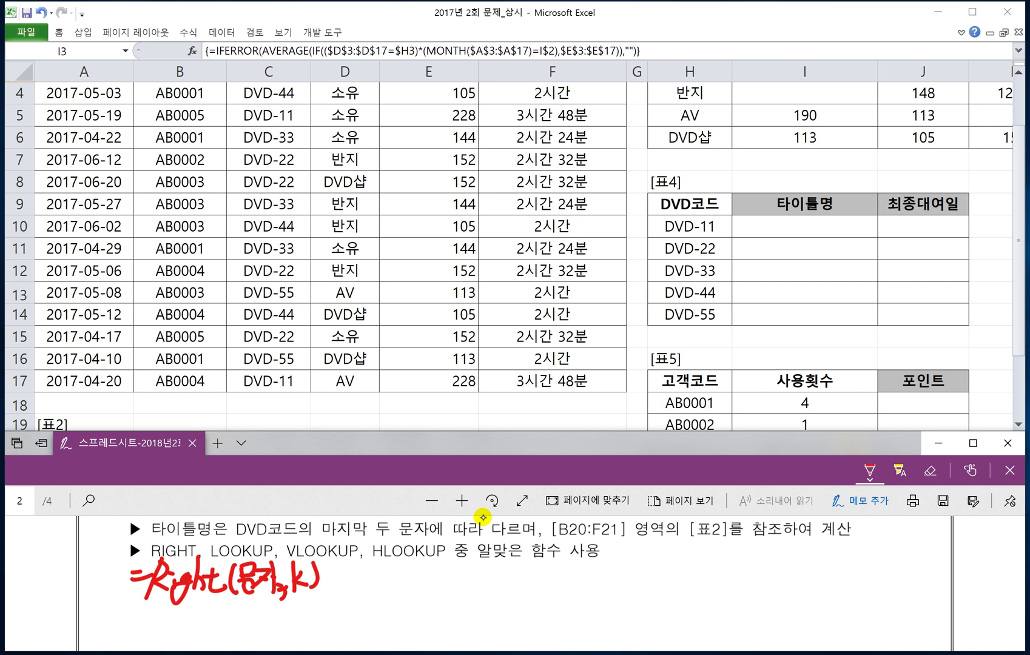
- Handwrite =lookup(범위1,범위2,범위3) beside the Right syntax, and underline 범위1 and 범위2
mouse_move(364, 578)
left_mouse_down()
mouse_move(383, 580)
mouse_move(374, 574)
left_mouse_up()
mouse_move(390, 558)
left_mouse_down()
mouse_move(388, 596)
mouse_move(415, 590)
left_mouse_up()
mouse_move(426, 558)
left_mouse_down()
mouse_move(425, 591)
mouse_move(439, 591)
left_mouse_up()
mouse_move(432, 574)
left_mouse_down()
mouse_move(456, 574)
mouse_move(451, 609)
left_mouse_up()
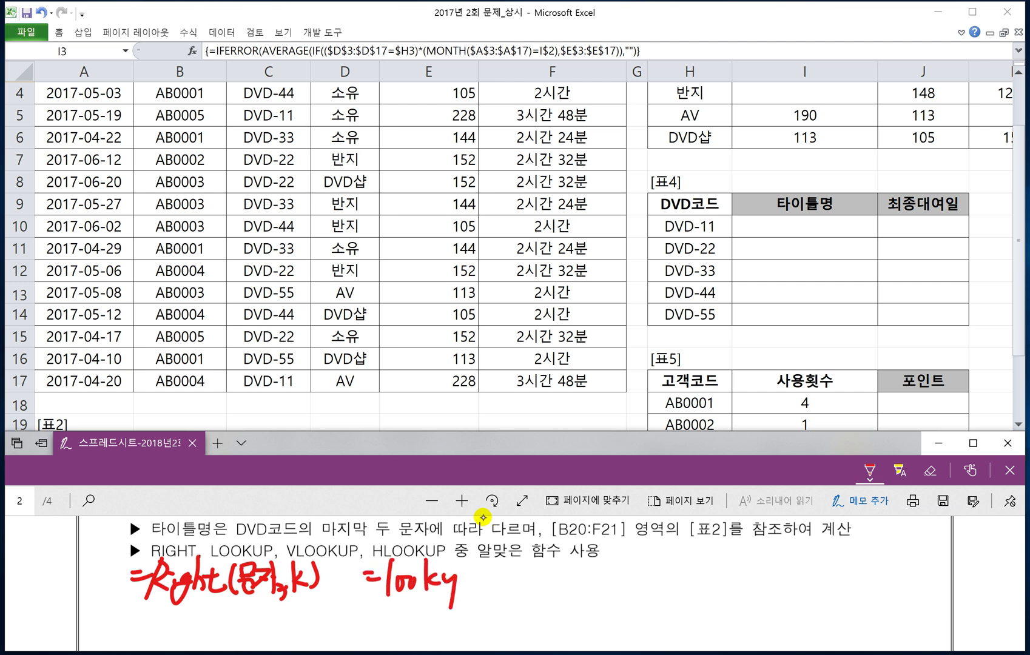
key("ctrl+z")
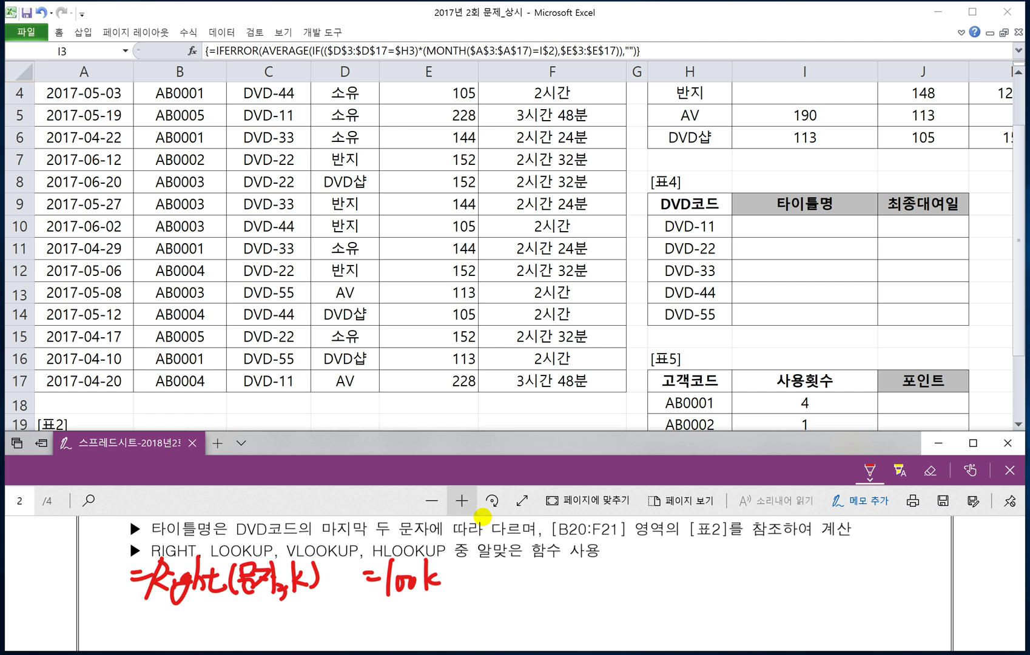
mouse_move(440, 569)
left_mouse_down()
mouse_move(460, 585)
mouse_move(466, 610)
left_mouse_up()
mouse_move(464, 570)
left_mouse_down()
mouse_move(469, 588)
mouse_move(488, 594)
mouse_move(506, 592)
mouse_move(512, 570)
left_mouse_up()
mouse_move(514, 565)
left_mouse_down()
mouse_move(523, 588)
mouse_move(537, 568)
mouse_move(536, 586)
left_mouse_up()
left_click_drag(518, 589, 543, 595)
mouse_move(543, 565)
left_mouse_down()
mouse_move(549, 593)
mouse_move(562, 594)
left_mouse_up()
left_click_drag(568, 565, 576, 586)
left_click_drag(583, 562, 594, 592)
left_click_drag(598, 559, 614, 593)
left_click_drag(620, 567, 632, 585)
left_click_drag(642, 583, 641, 591)
mouse_move(651, 560)
left_mouse_down()
mouse_move(650, 575)
mouse_move(667, 568)
left_mouse_up()
mouse_move(657, 557)
left_mouse_down()
mouse_move(659, 587)
mouse_move(683, 577)
mouse_move(699, 592)
mouse_move(710, 570)
mouse_move(705, 587)
mouse_move(720, 596)
left_mouse_up()
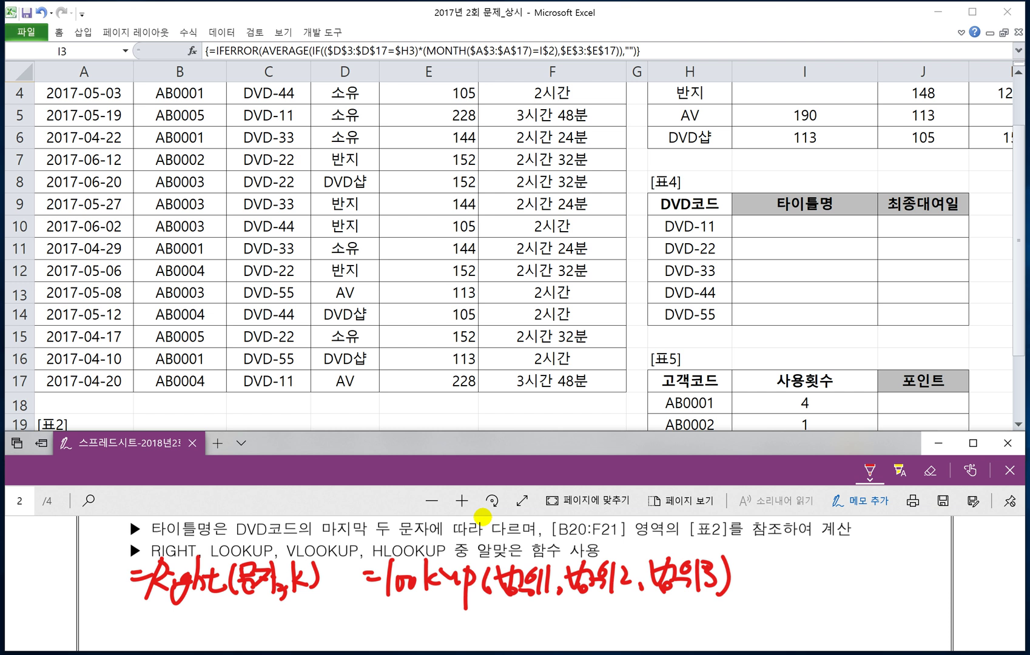
mouse_move(501, 602)
left_mouse_down()
mouse_move(547, 602)
mouse_move(502, 607)
left_mouse_up()
left_click_drag(571, 601, 612, 597)
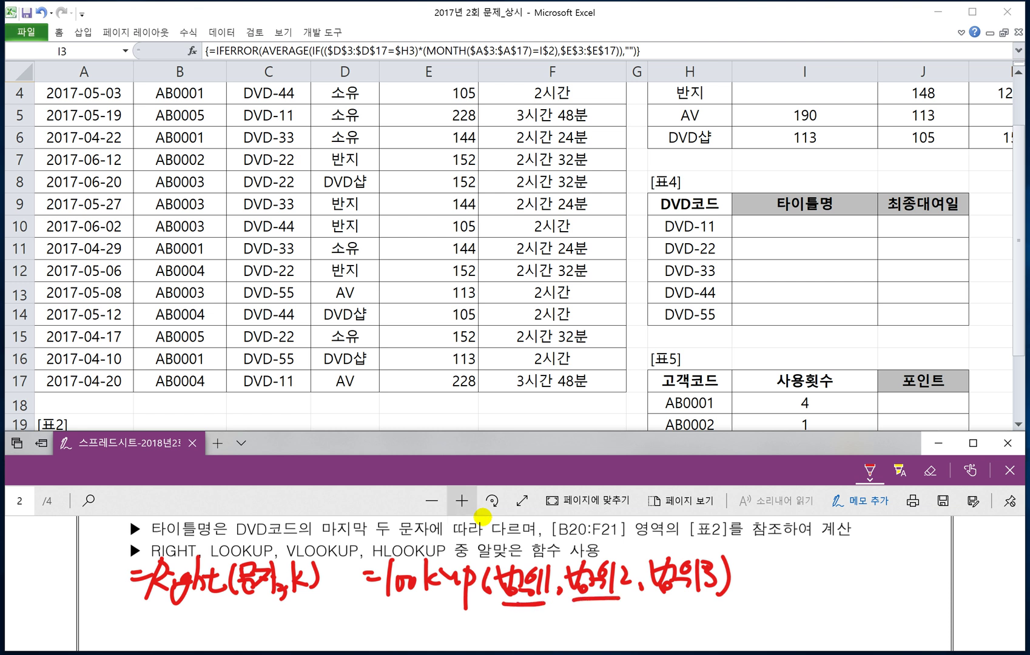
- Handwrite an arrow after the lookup syntax leading to the note 벡터형
left_click_drag(756, 570, 780, 570)
left_click_drag(770, 562, 780, 569)
mouse_move(780, 570)
left_mouse_down()
mouse_move(771, 578)
mouse_move(792, 584)
mouse_move(799, 557)
left_mouse_up()
left_click_drag(800, 557, 810, 582)
left_click_drag(796, 585, 831, 559)
mouse_move(822, 560)
left_mouse_down()
mouse_move(821, 582)
mouse_move(832, 582)
left_mouse_up()
mouse_move(838, 565)
left_mouse_down()
mouse_move(839, 584)
mouse_move(854, 556)
left_mouse_up()
mouse_move(843, 563)
left_mouse_down()
mouse_move(860, 562)
mouse_move(866, 586)
left_mouse_up()
left_click(880, 584)
- Handwrite the note 배열형 above and beyond the 벡터형 note, and underline it
mouse_move(892, 523)
left_mouse_down()
mouse_move(904, 547)
mouse_move(922, 548)
left_mouse_up()
mouse_move(925, 535)
left_mouse_down()
mouse_move(941, 529)
mouse_move(937, 548)
mouse_move(950, 548)
left_mouse_up()
mouse_move(952, 526)
left_mouse_down()
mouse_move(965, 525)
mouse_move(967, 546)
left_mouse_up()
left_click_drag(964, 529, 979, 551)
mouse_move(894, 559)
left_mouse_down()
mouse_move(966, 558)
mouse_move(933, 579)
left_mouse_up()
- Handwrite vlookup and Hlookup beneath 배열형 with an arrow pointing up to it, and underline both function names
mouse_move(944, 563)
left_mouse_down()
mouse_move(957, 577)
mouse_move(926, 584)
mouse_move(929, 596)
left_mouse_up()
left_click_drag(937, 586, 950, 585)
left_click_drag(959, 575, 982, 599)
mouse_move(985, 574)
left_mouse_down()
mouse_move(986, 628)
mouse_move(990, 597)
left_mouse_up()
mouse_move(904, 628)
left_mouse_down()
mouse_move(921, 613)
mouse_move(917, 631)
left_mouse_up()
left_click_drag(932, 614, 949, 627)
mouse_move(956, 601)
left_mouse_down()
mouse_move(953, 629)
mouse_move(970, 610)
mouse_move(982, 652)
left_mouse_up()
left_click_drag(987, 613, 998, 628)
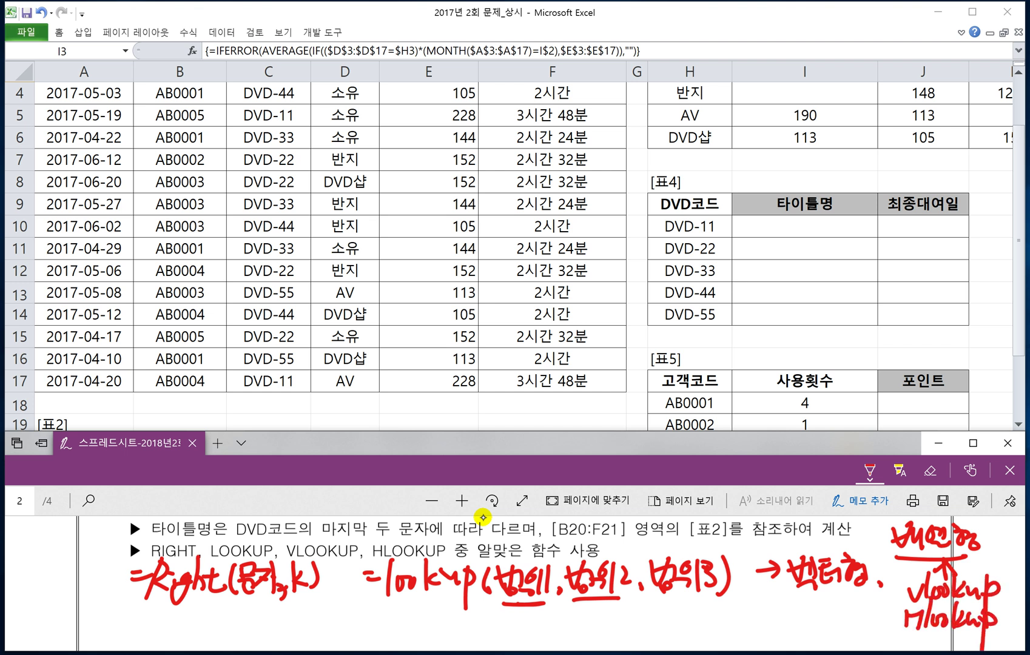
left_click_drag(902, 604, 983, 607)
left_click_drag(910, 634, 976, 631)
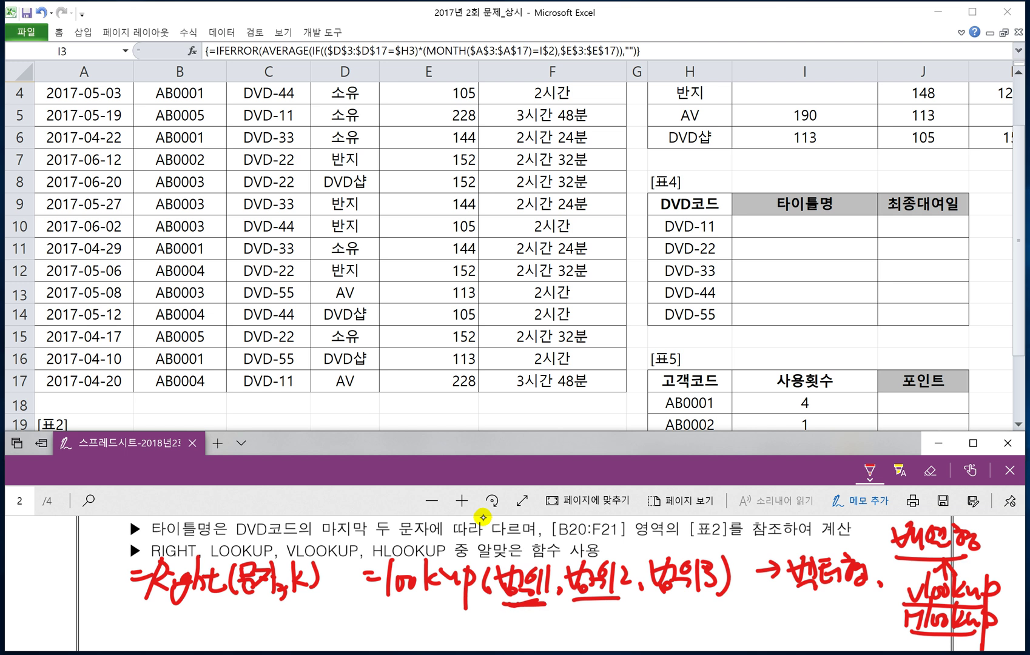
- Bracket 범위1 and 범위2 together, and mark 범위3 with an underline and an upward arrow
mouse_move(523, 606)
left_mouse_down()
mouse_move(523, 625)
mouse_move(591, 625)
left_mouse_up()
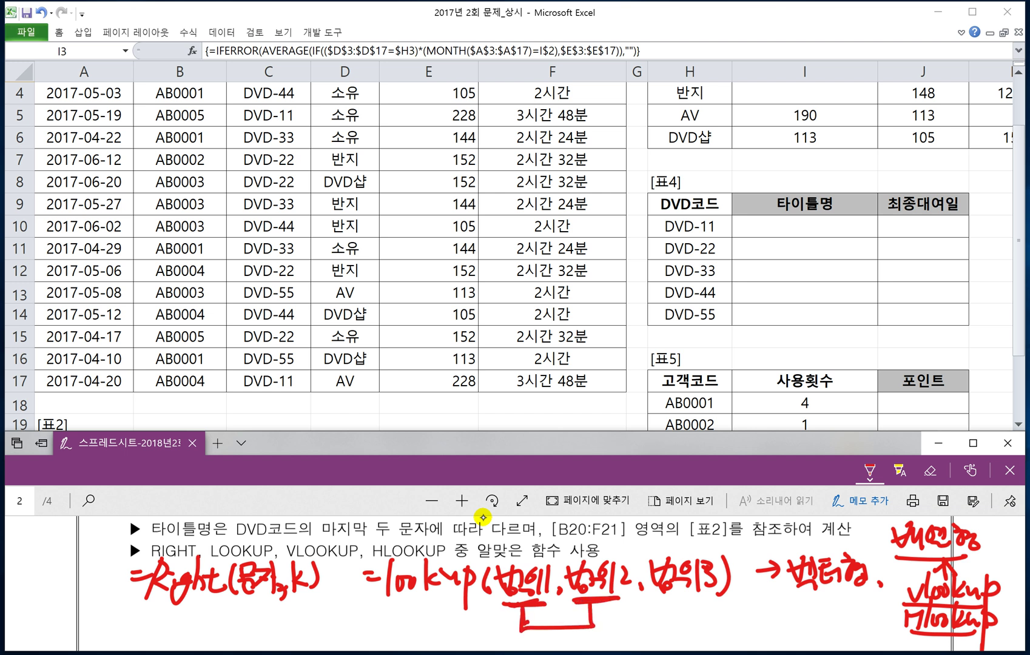
mouse_move(655, 598)
left_mouse_down()
mouse_move(718, 598)
mouse_move(688, 601)
mouse_move(698, 610)
left_mouse_up()
- Replace 범위1 with 찾을값 in the handwritten lookup syntax, bracket 범위2 with 범위3, and switch back to the Excel workbook
left_click_drag(522, 624, 589, 619)
left_click_drag(497, 576, 546, 591)
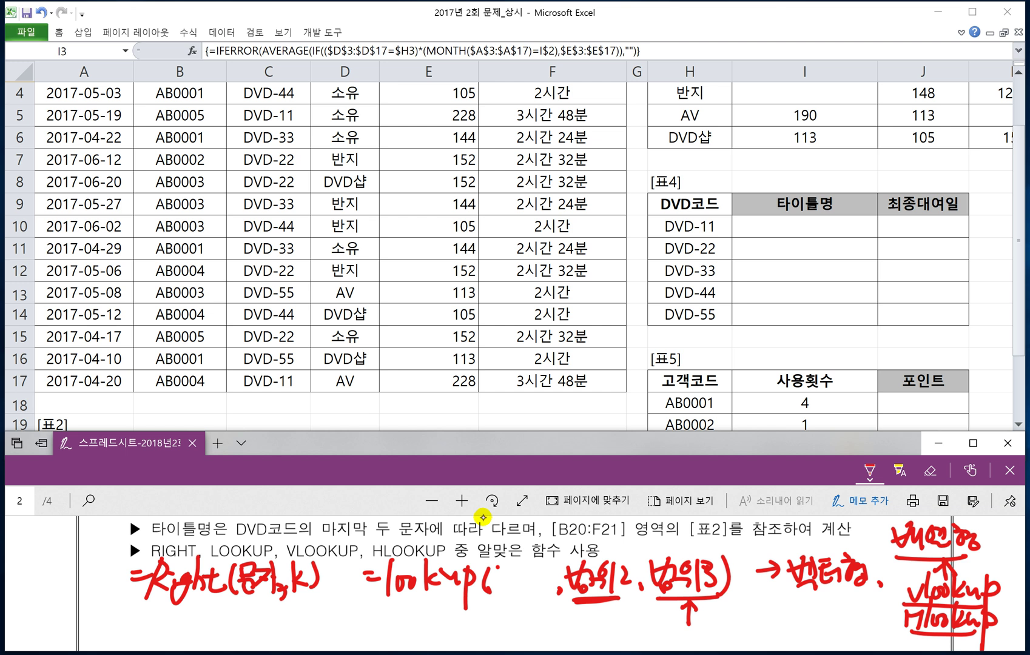
mouse_move(492, 564)
left_mouse_down()
mouse_move(513, 604)
mouse_move(538, 578)
mouse_move(528, 602)
mouse_move(552, 604)
left_mouse_up()
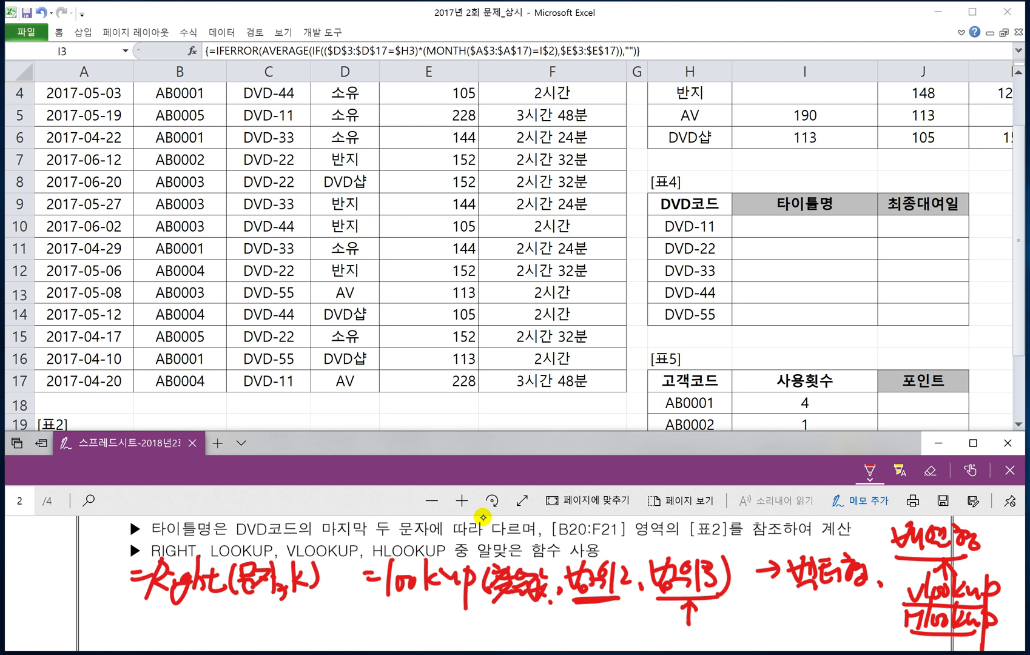
mouse_move(601, 603)
left_mouse_down()
mouse_move(600, 618)
mouse_move(661, 618)
mouse_move(661, 602)
left_mouse_up()
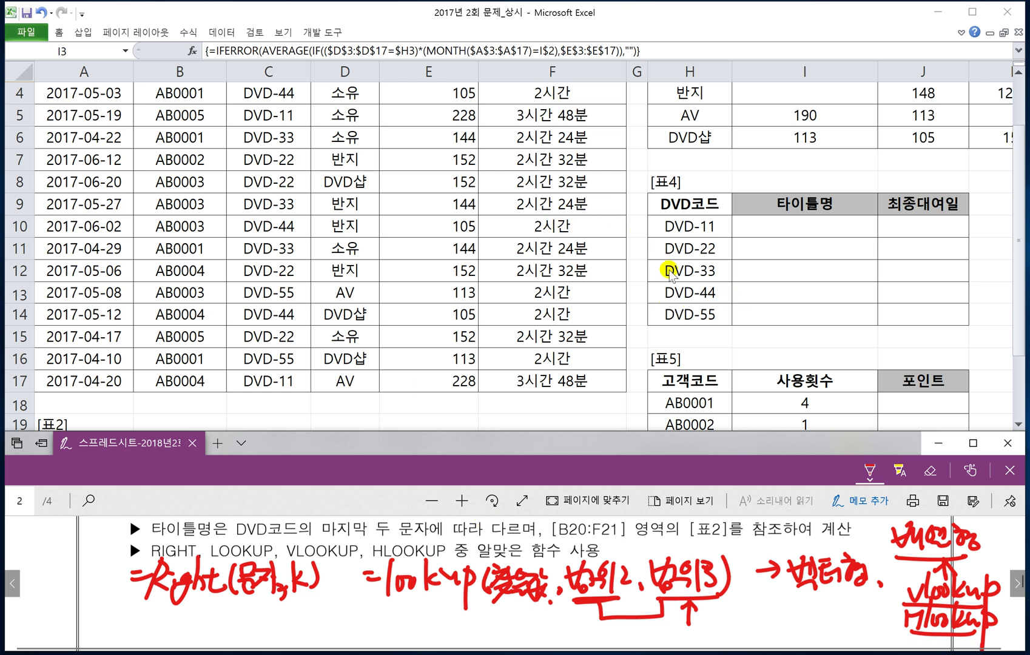
left_click(515, 405)
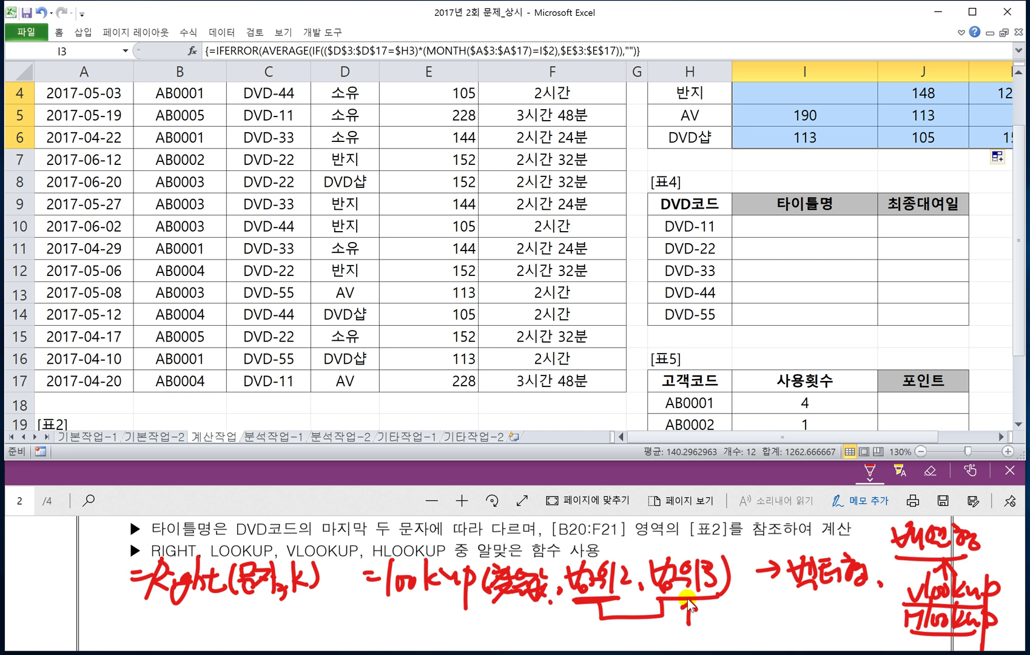
- Examine the title row B20:F20 and the code row B21:F21 of 표2
left_click(466, 420)
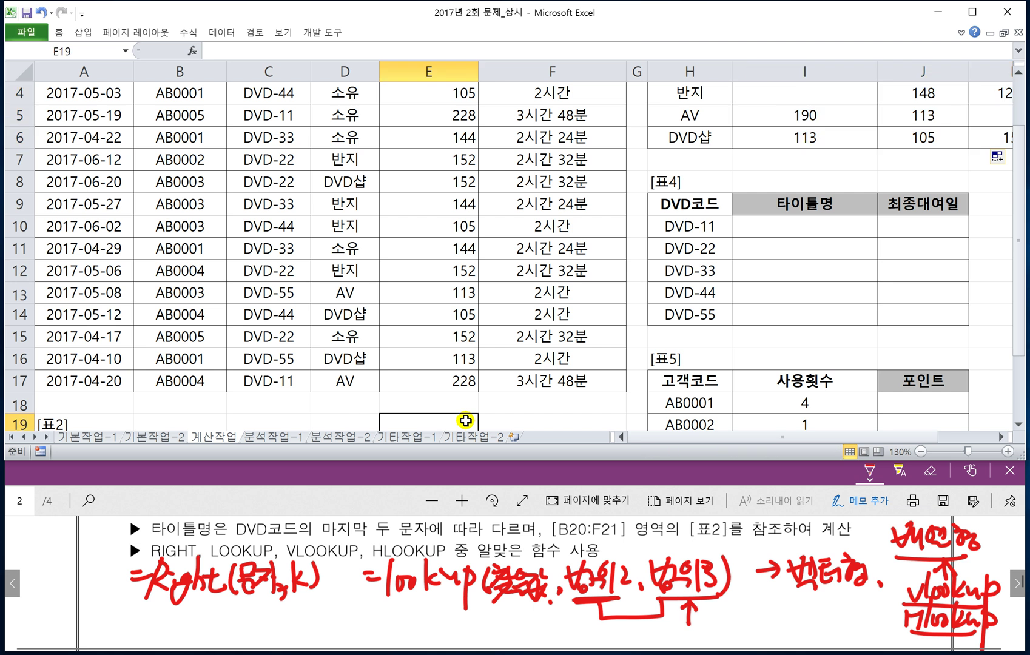
scroll(465, 421, "down", 2)
left_click_drag(195, 311, 546, 313)
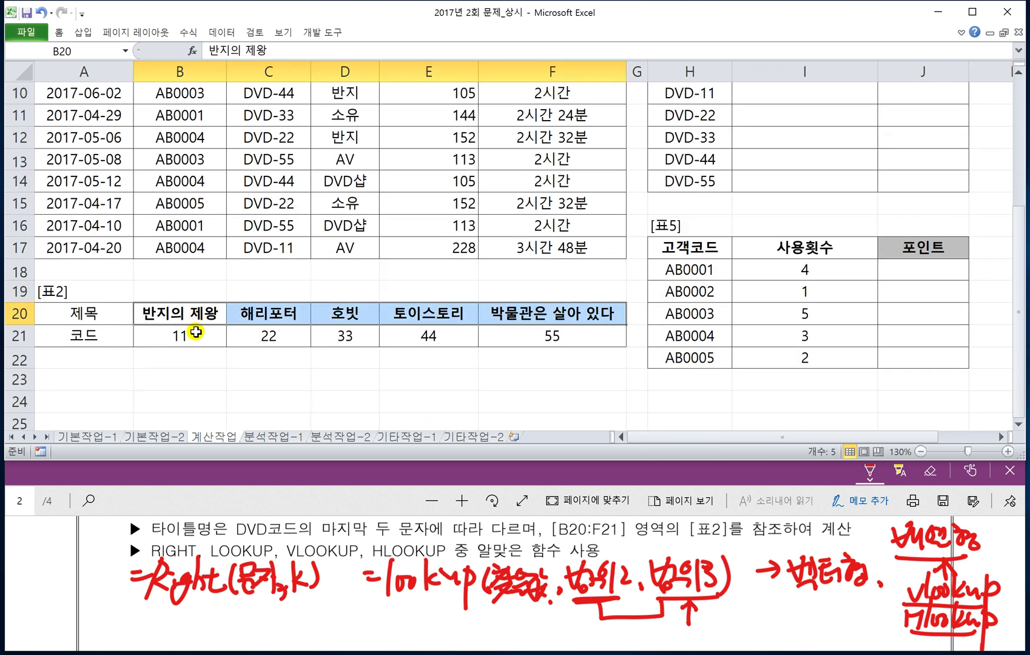
left_click_drag(195, 331, 525, 341)
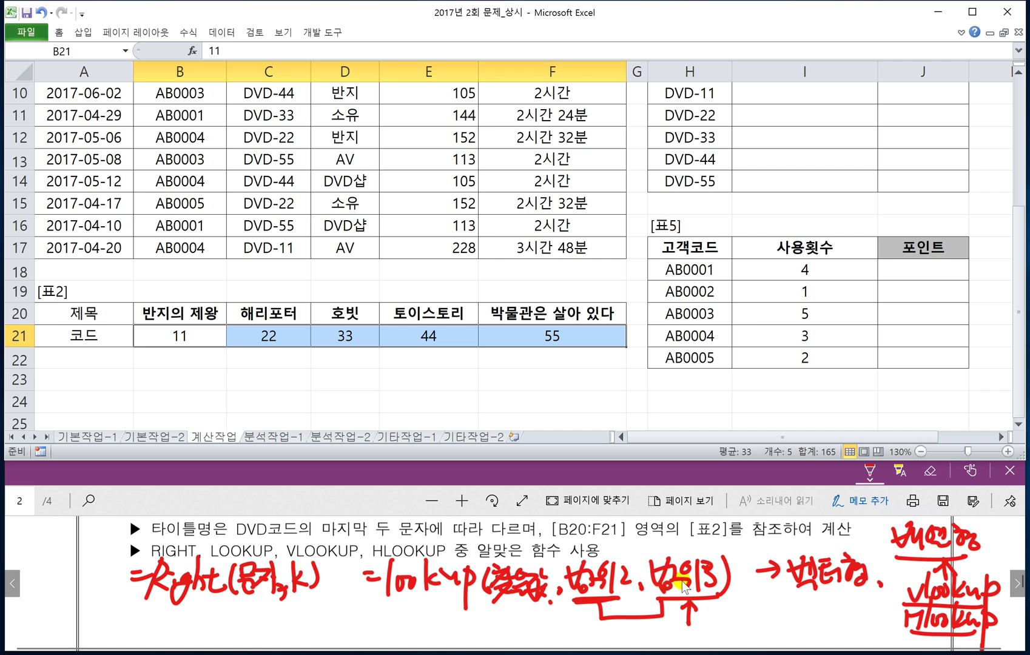
- Switch to the PDF, underline 찾을값 in the handwritten lookup syntax, and handwrite an example name beneath it
left_click(559, 466)
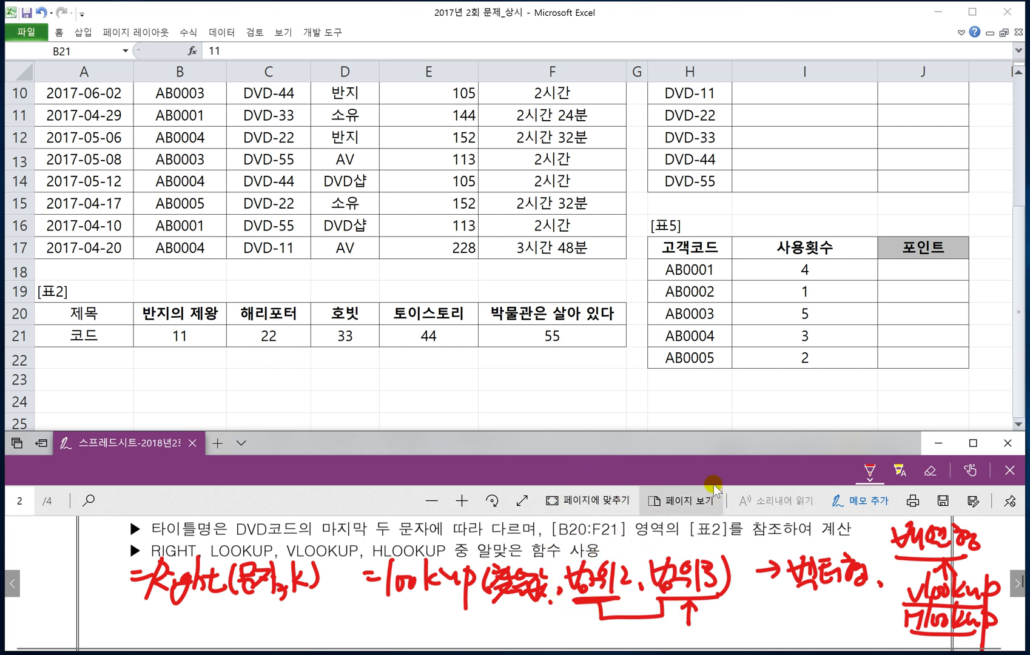
left_click(685, 472)
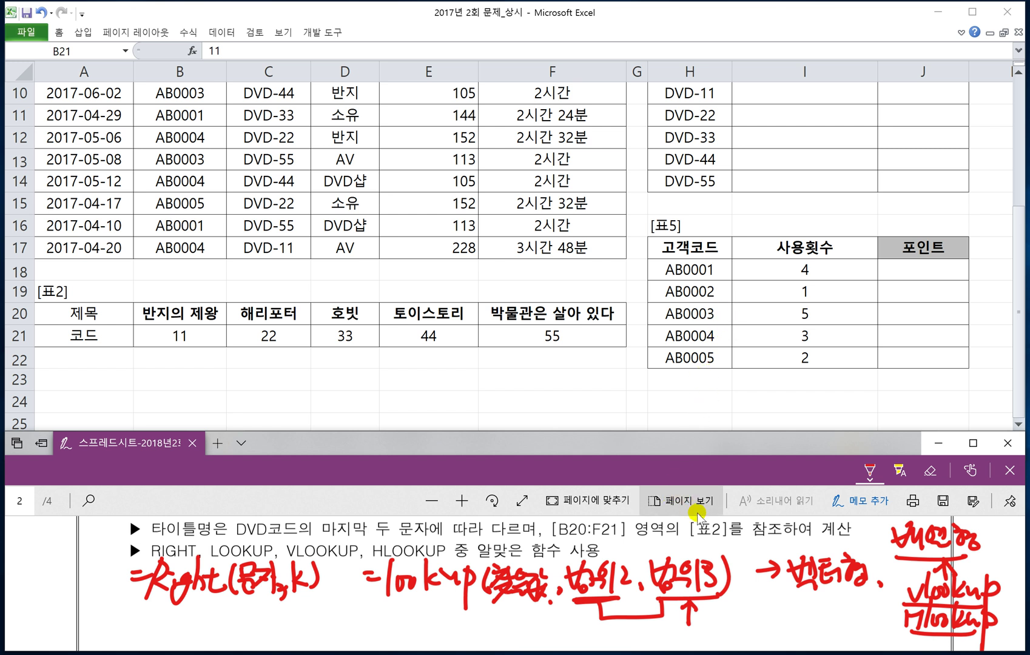
scroll(641, 612, "down", 2)
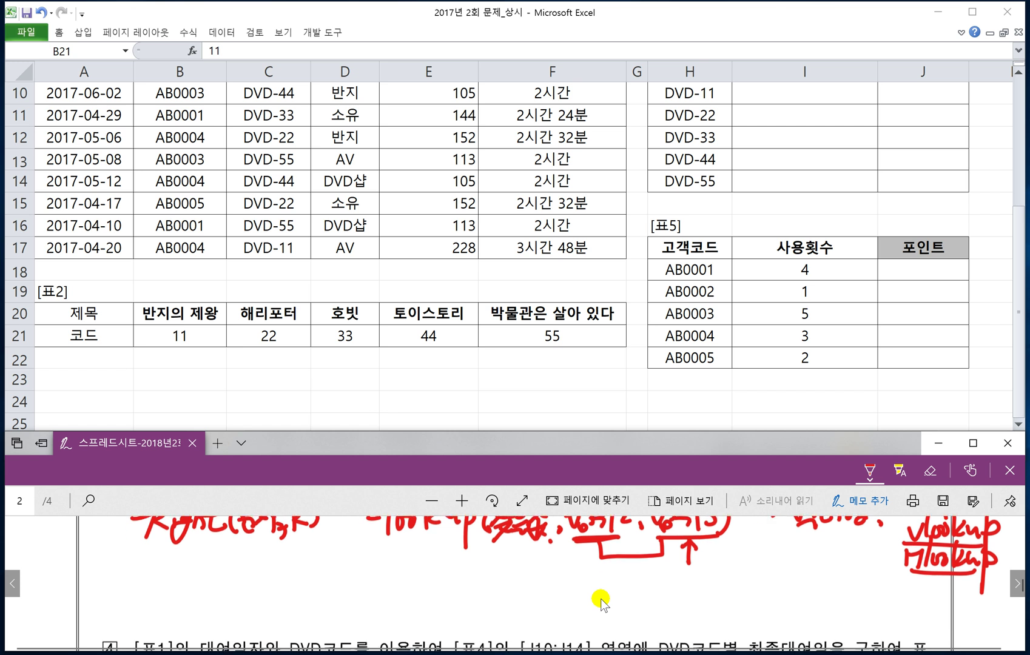
scroll(601, 601, "up", 1)
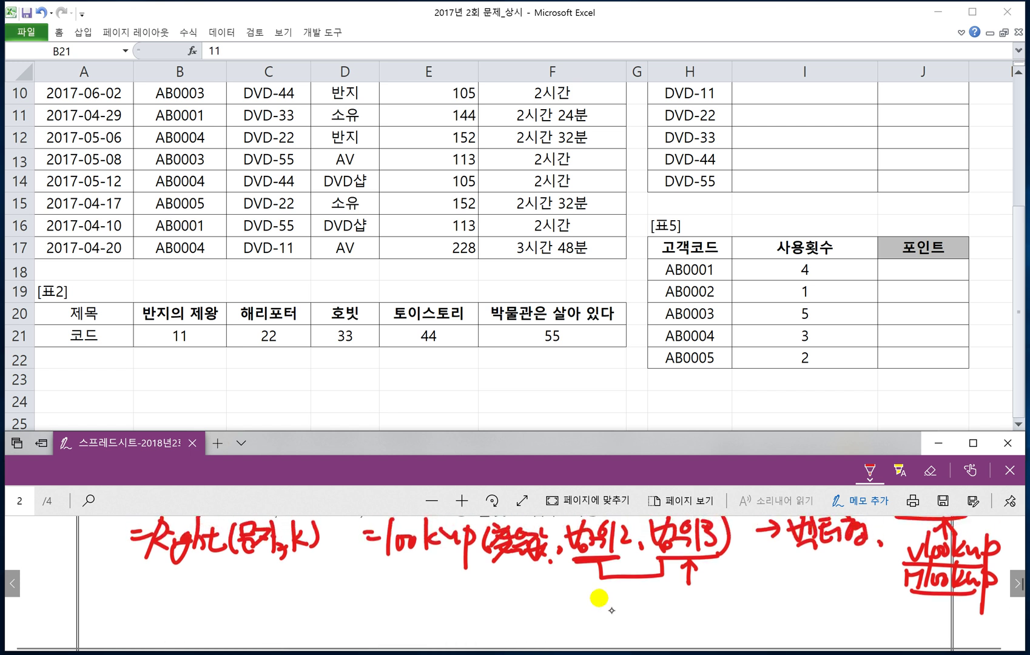
mouse_move(485, 572)
left_mouse_down()
mouse_move(539, 571)
mouse_move(487, 596)
mouse_move(503, 599)
left_mouse_up()
mouse_move(503, 588)
left_mouse_down()
mouse_move(513, 583)
mouse_move(514, 598)
mouse_move(527, 589)
mouse_move(534, 604)
mouse_move(543, 592)
mouse_move(539, 602)
left_mouse_up()
left_click_drag(546, 598, 540, 605)
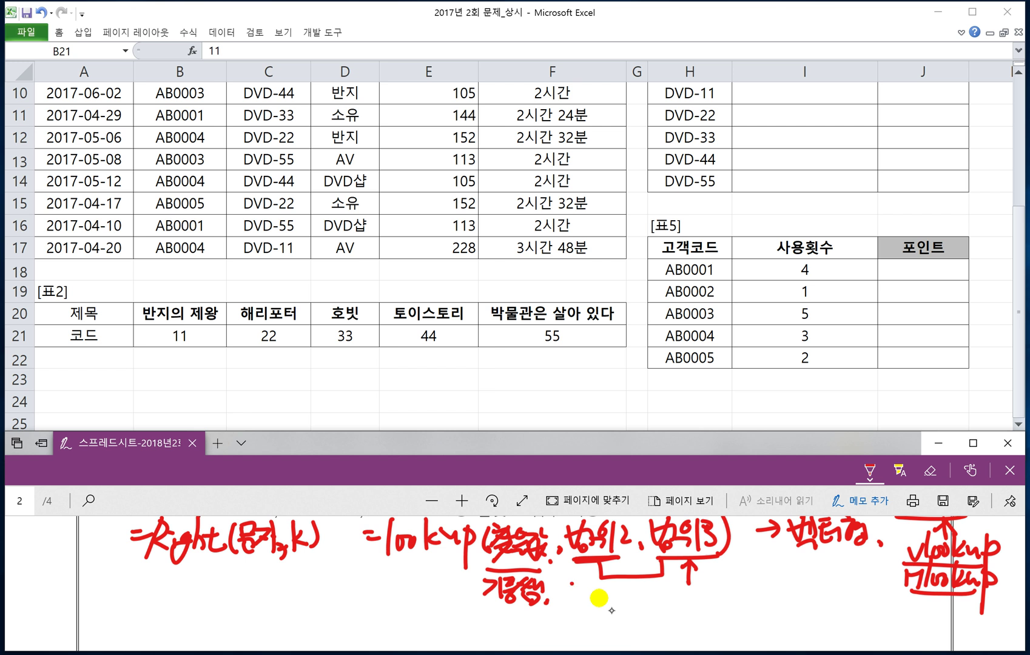
- Handwrite a column of three example names beneath 범위2 and draw a box around it
mouse_move(575, 579)
left_mouse_down()
mouse_move(591, 609)
mouse_move(601, 597)
mouse_move(619, 606)
mouse_move(584, 632)
mouse_move(631, 626)
mouse_move(628, 636)
left_mouse_up()
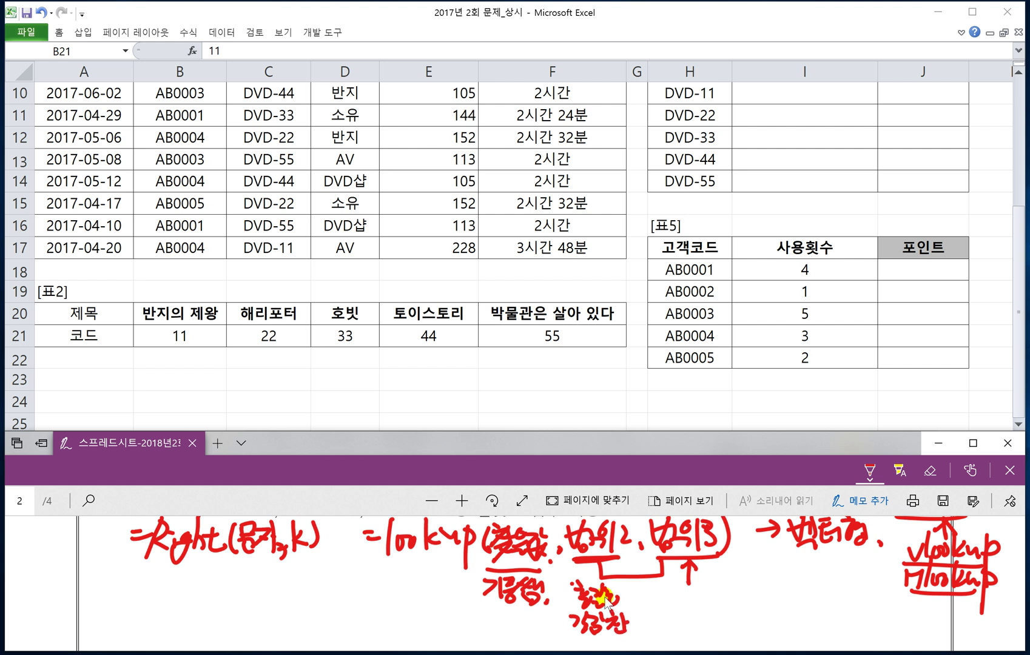
scroll(716, 592, "down", 2)
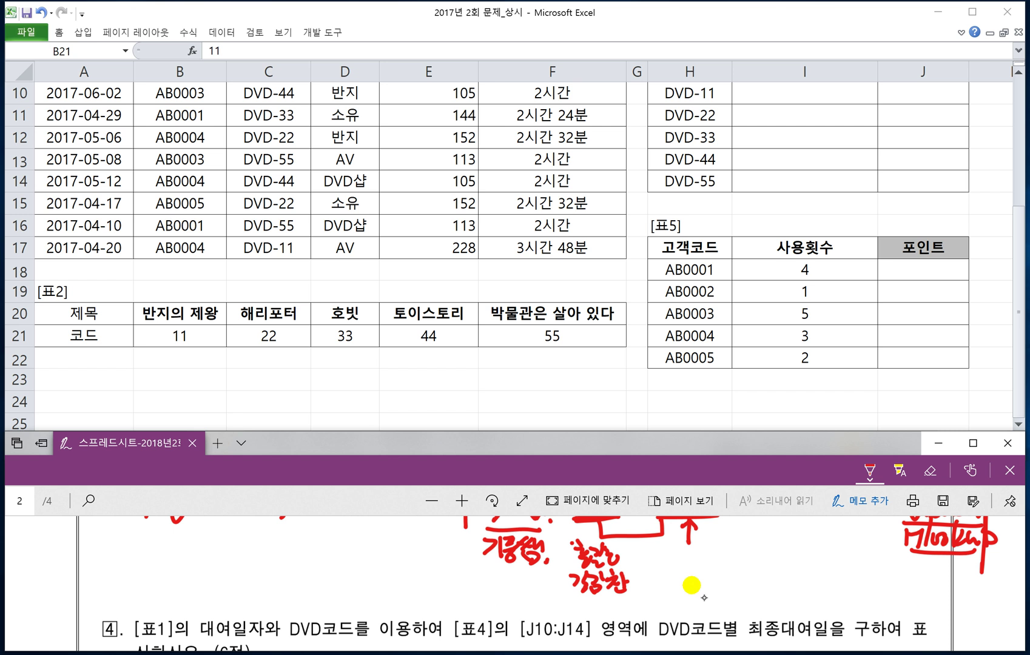
mouse_move(570, 599)
left_mouse_down()
mouse_move(601, 619)
mouse_move(610, 601)
mouse_move(623, 617)
left_mouse_up()
mouse_move(573, 534)
left_mouse_down()
mouse_move(564, 626)
mouse_move(640, 606)
mouse_move(603, 543)
mouse_move(571, 537)
left_mouse_up()
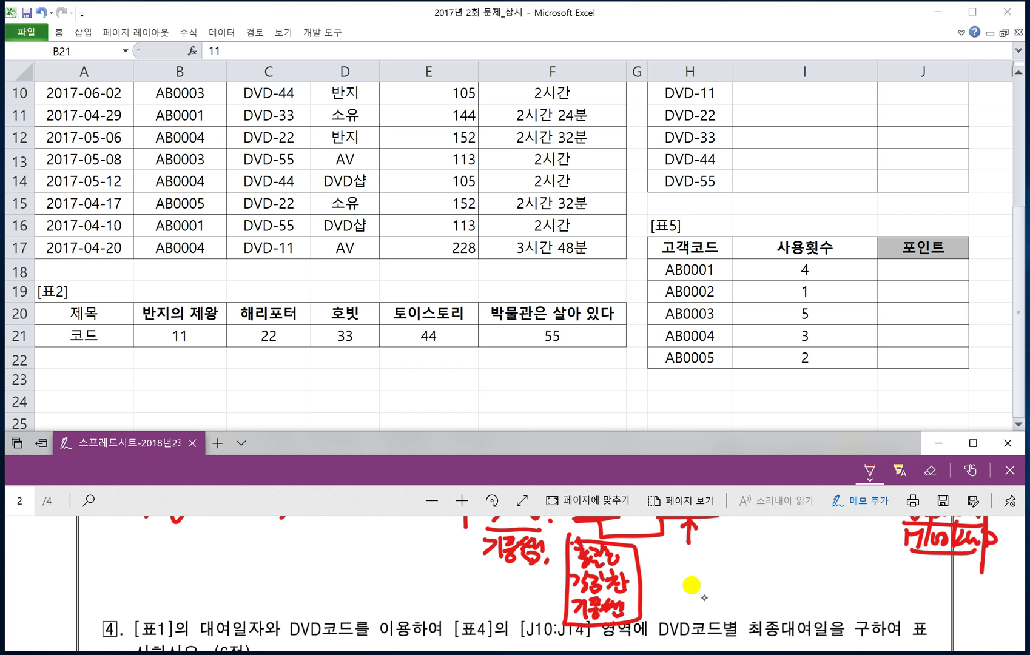
- Handwrite 1234, 3456 and 6789 in a boxed column beneath 범위3, and write an arrow with 6789 beside it
left_click_drag(660, 547, 657, 567)
left_click_drag(664, 551, 684, 564)
mouse_move(691, 546)
left_mouse_down()
mouse_move(704, 563)
mouse_move(660, 588)
mouse_move(685, 589)
mouse_move(707, 567)
mouse_move(704, 592)
mouse_move(659, 615)
mouse_move(702, 622)
left_mouse_up()
mouse_move(648, 541)
left_mouse_down()
mouse_move(649, 612)
mouse_move(709, 625)
mouse_move(716, 543)
mouse_move(655, 543)
left_mouse_up()
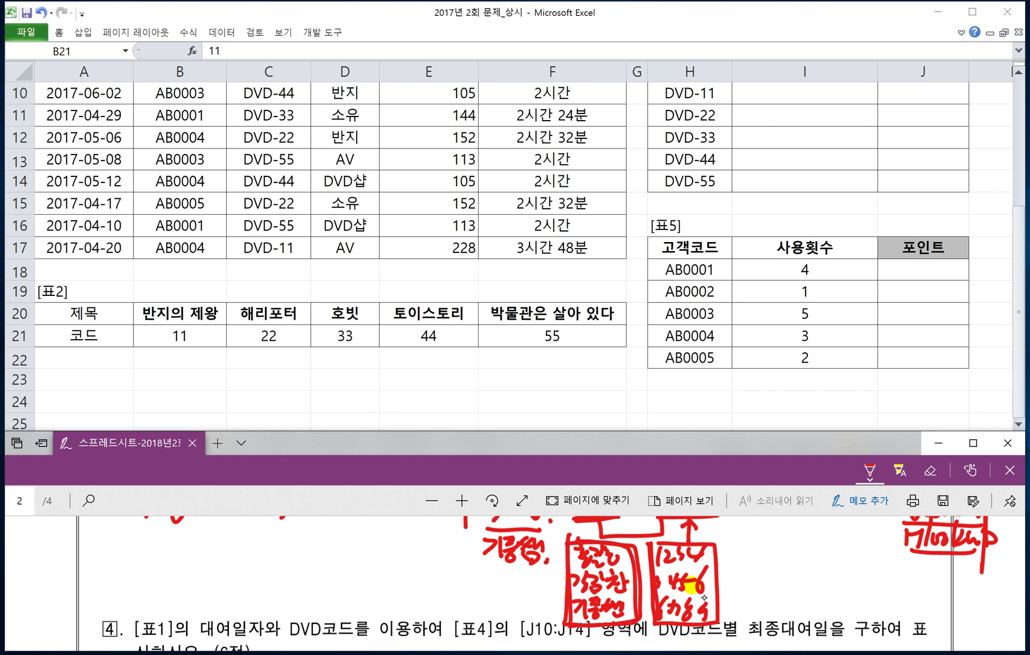
mouse_move(760, 545)
left_mouse_down()
mouse_move(774, 542)
mouse_move(776, 563)
mouse_move(846, 543)
mouse_move(848, 563)
left_mouse_up()
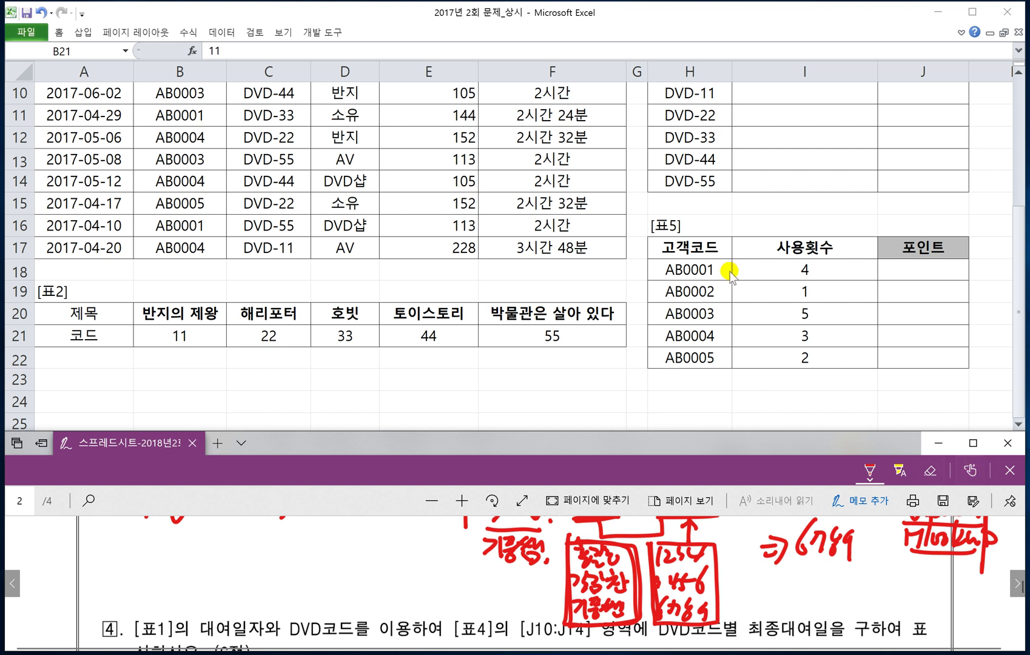
- Switch to the Excel workbook and begin a LOOKUP formula in I10, the first 타이틀명 cell of 표4
left_click(718, 315)
scroll(718, 320, "up", 2)
scroll(716, 319, "down", 1)
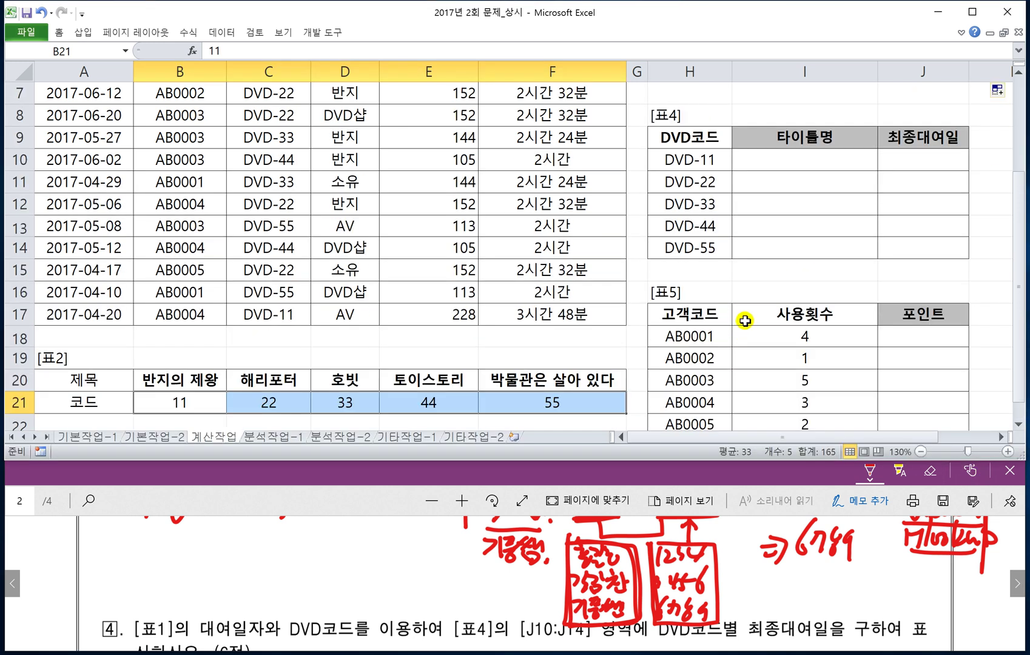
left_click(753, 164)
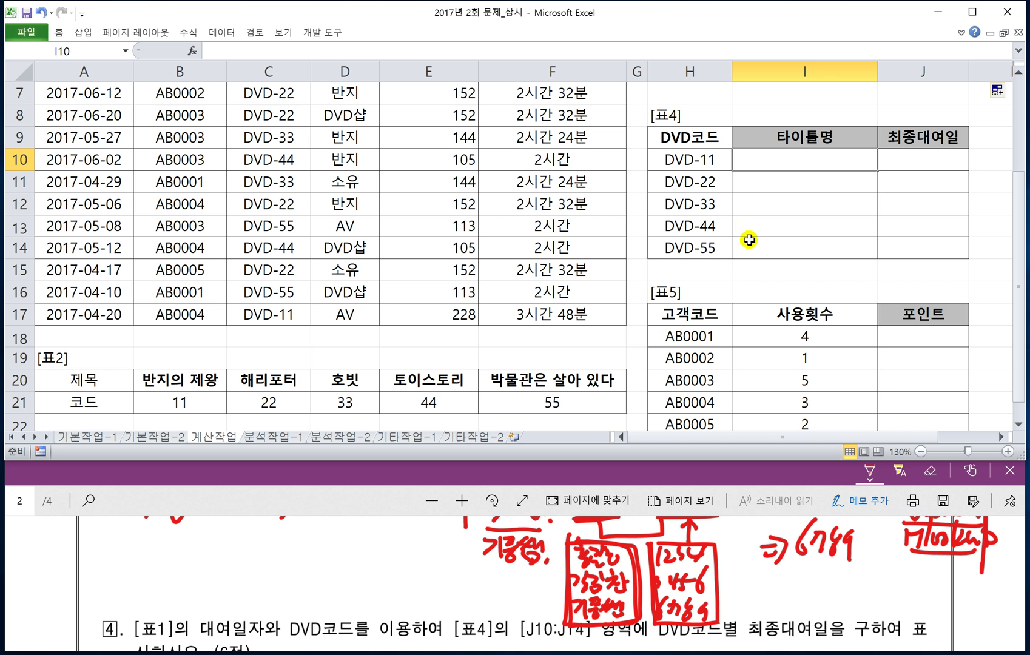
left_click(1000, 437)
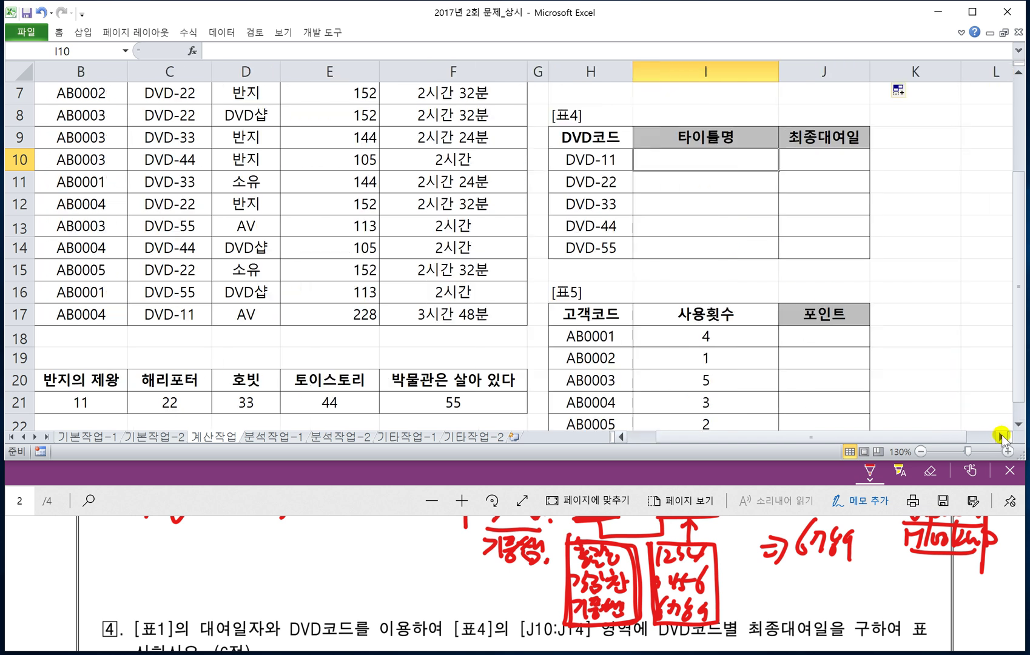
left_click(621, 436)
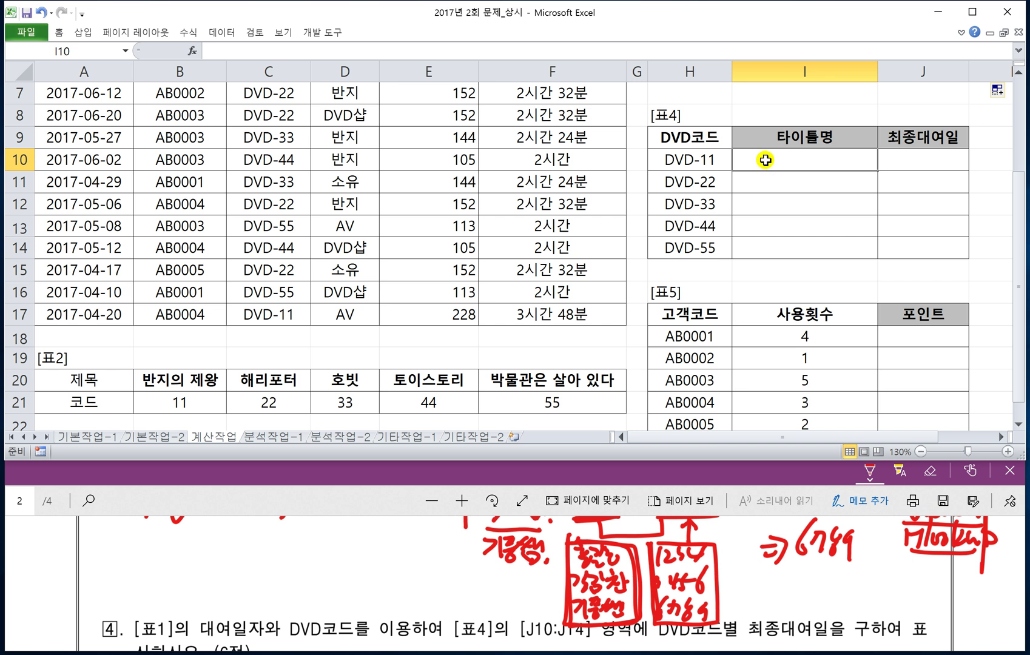
type("=l")
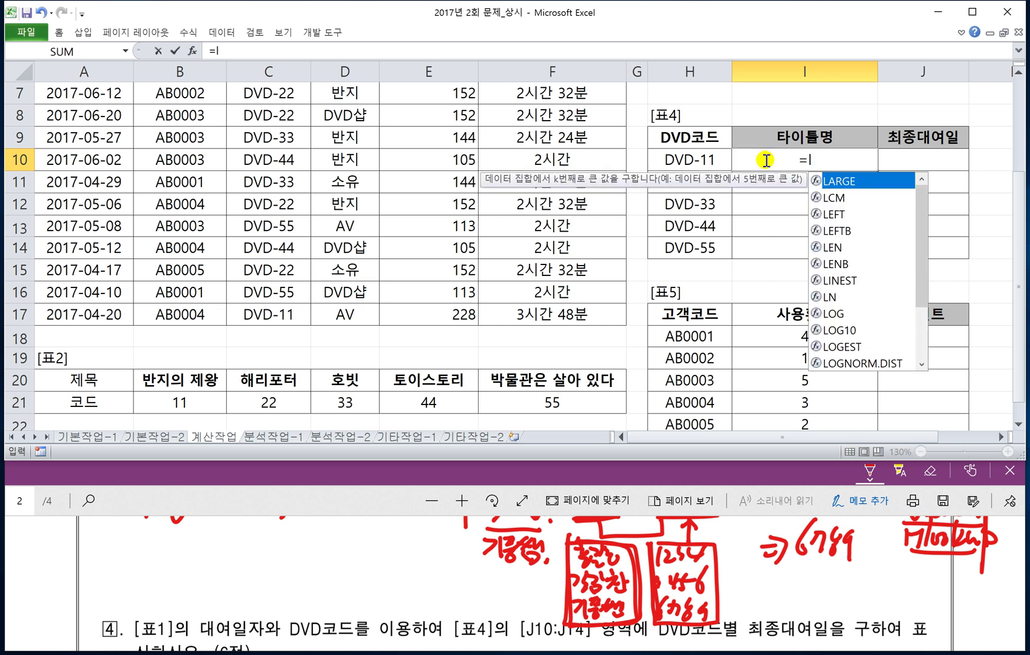
type("ookup")
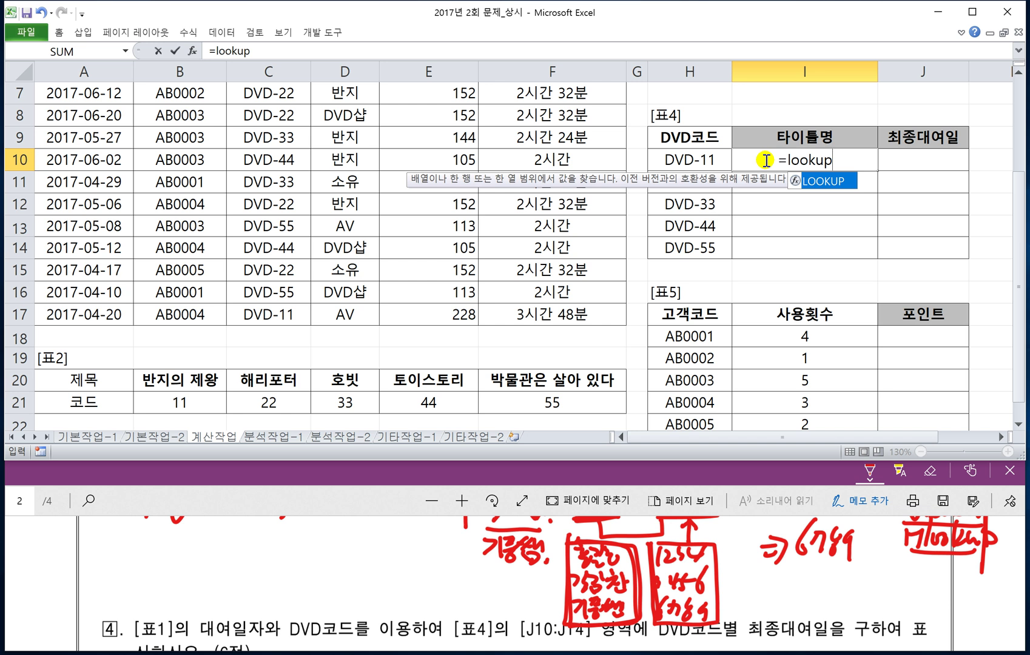
type("(")
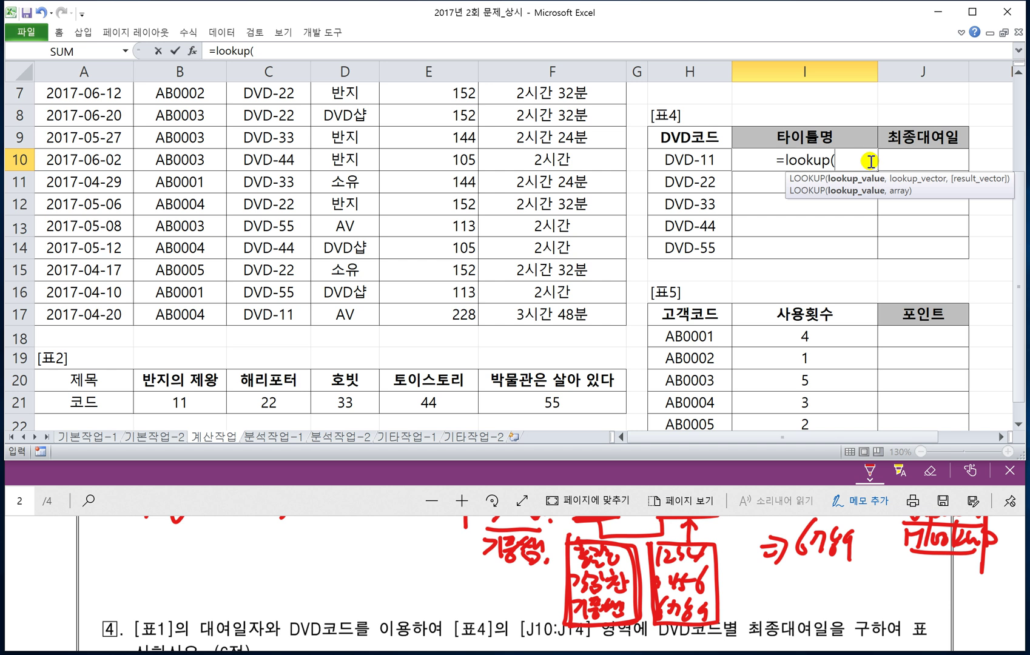
- Enter RIGHT(H10,2)*1 as the lookup value, converting the DVD code's last two characters to a number
type("right(")
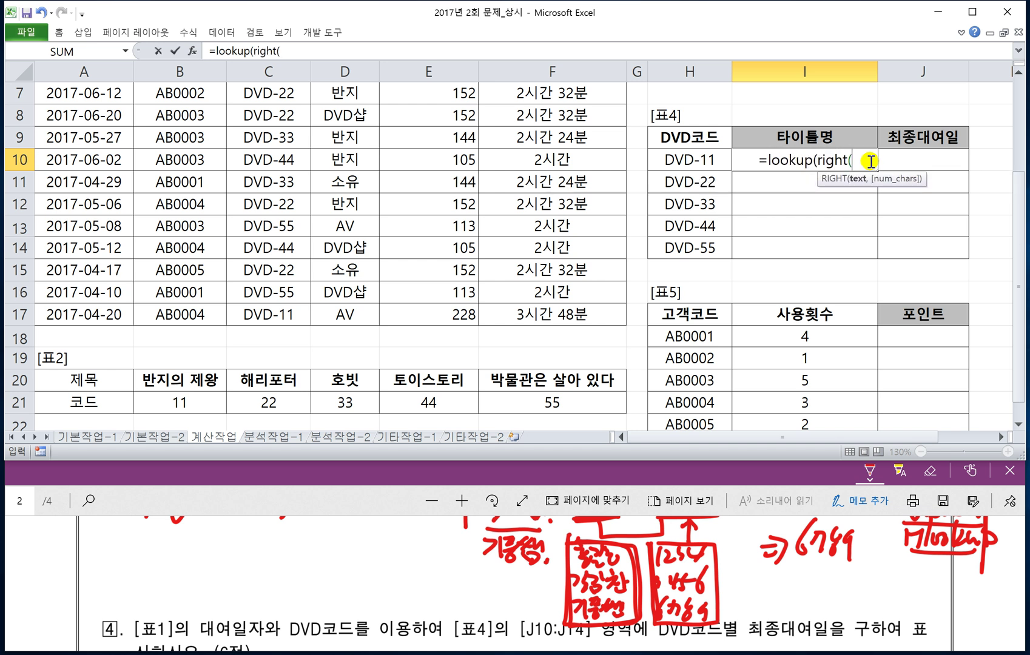
left_click(705, 160)
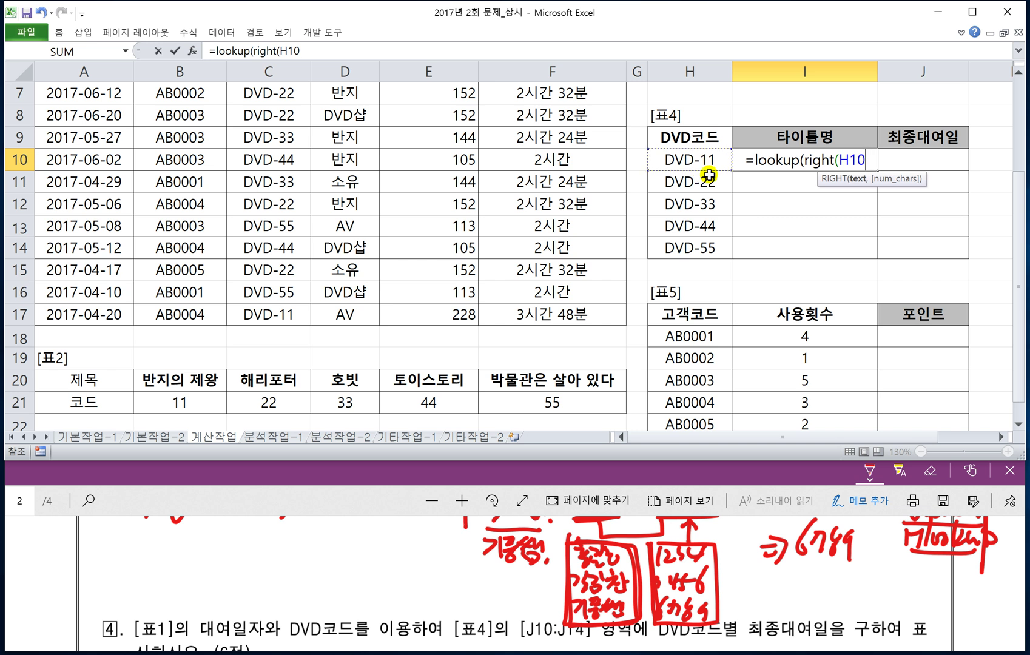
type(",2")
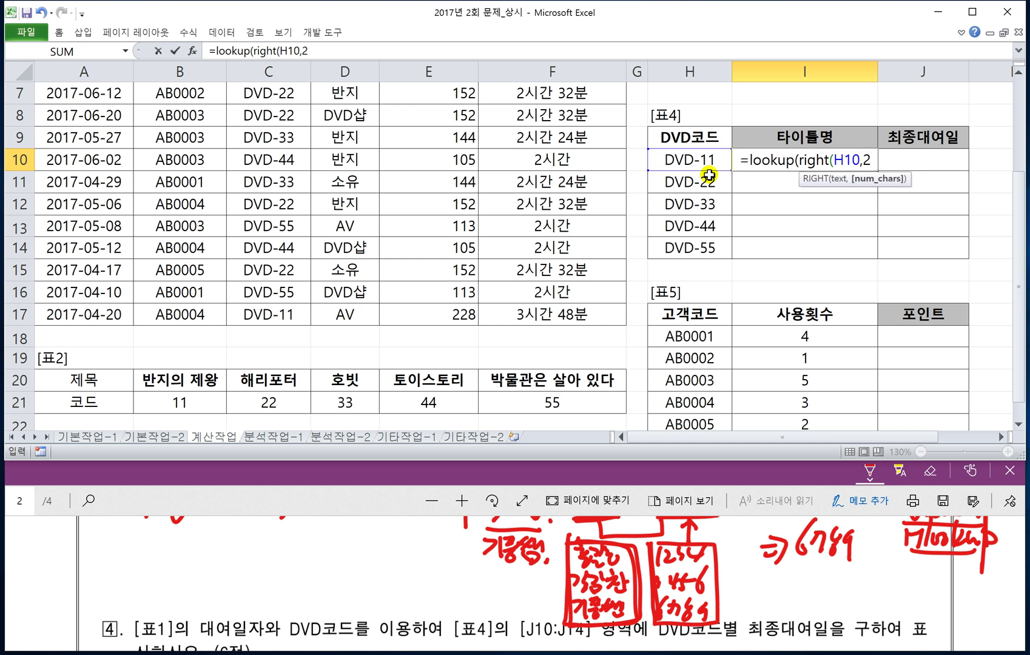
type(")")
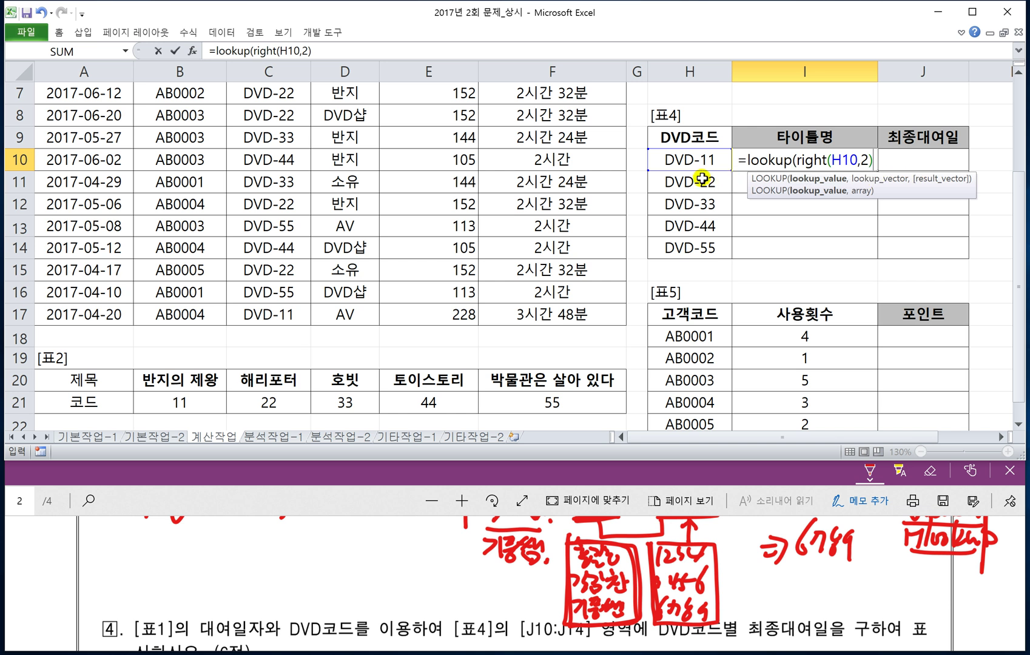
left_click_drag(801, 162, 870, 160)
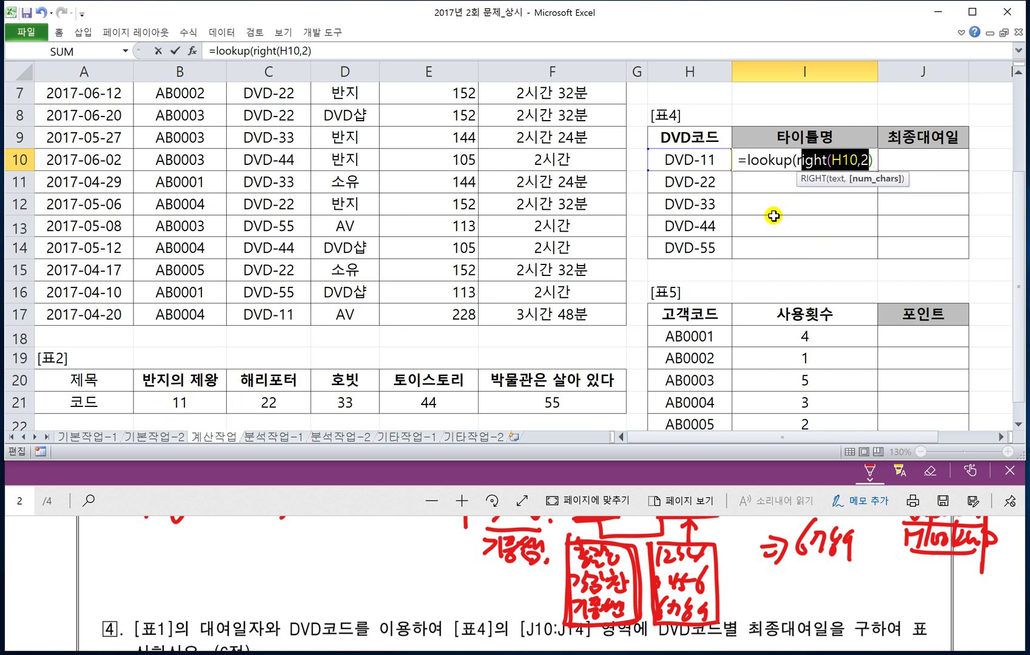
left_click(873, 160)
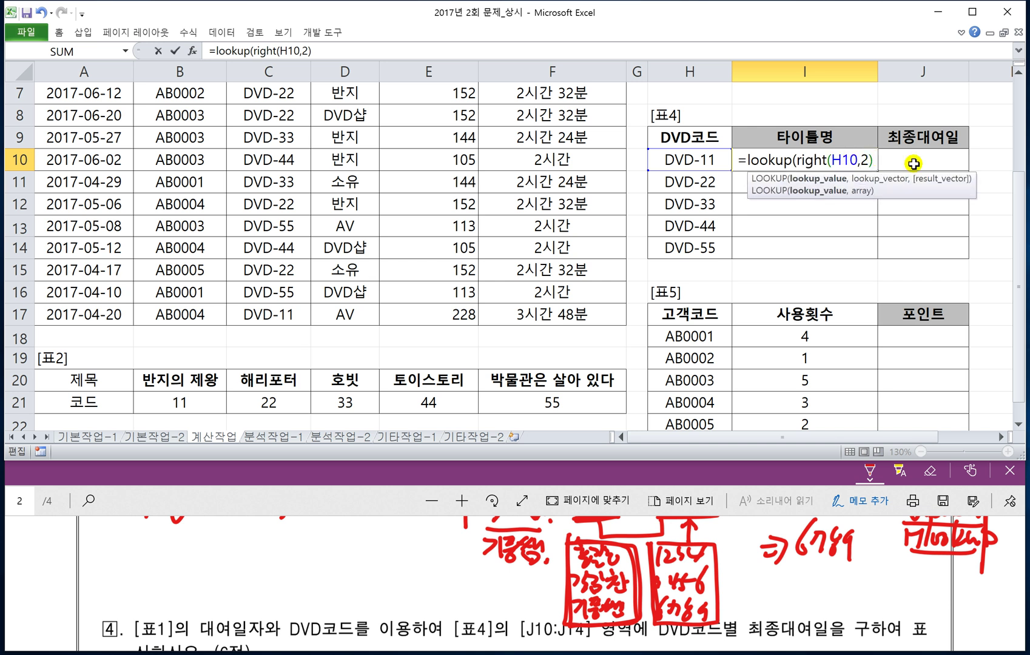
type("*1")
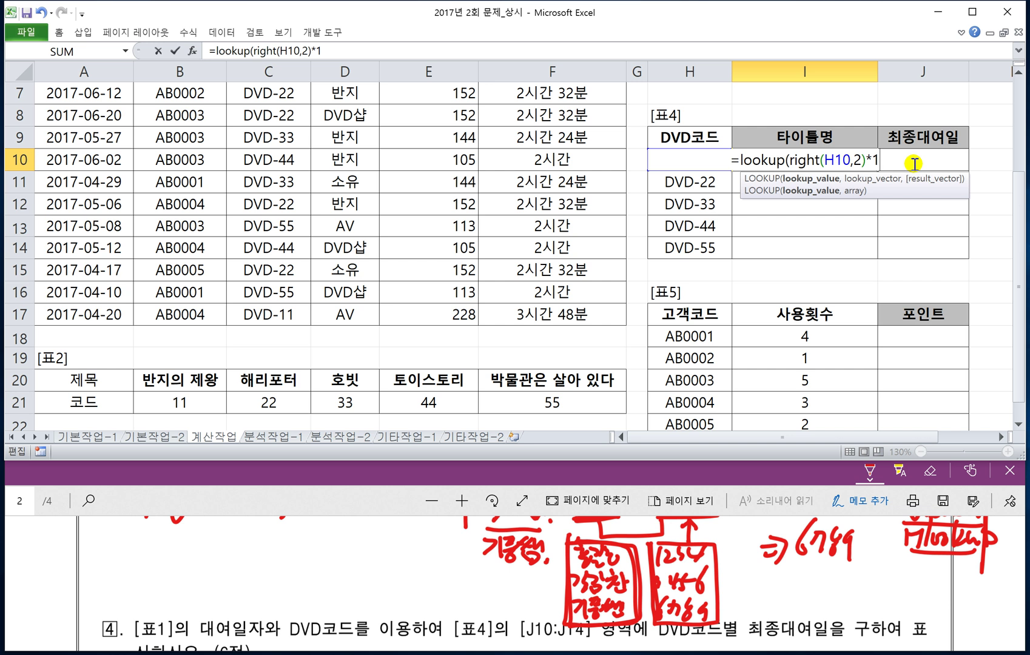
type(",")
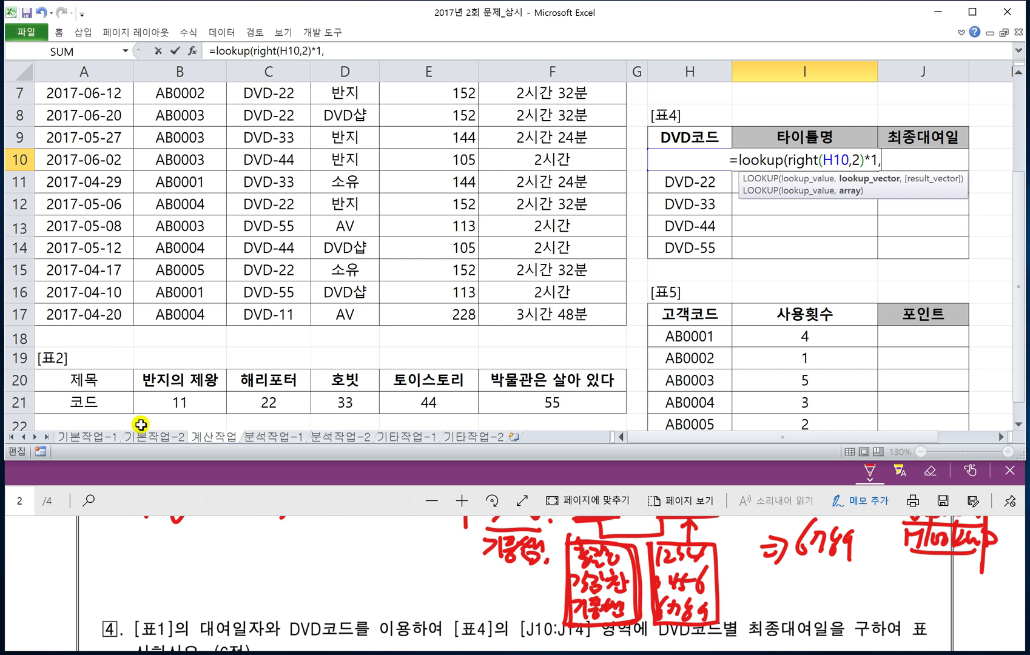
- Complete the I10 formula with $B$21:$F$21 as the lookup vector and $B$20:$F$20 as the result vector
left_click_drag(170, 405, 546, 404)
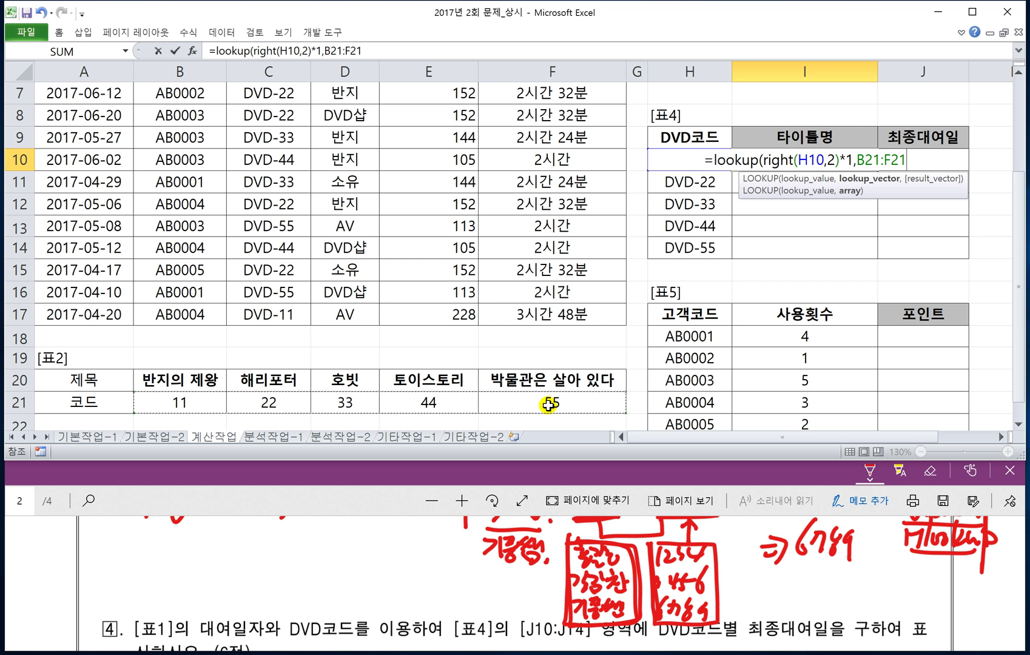
key("F4")
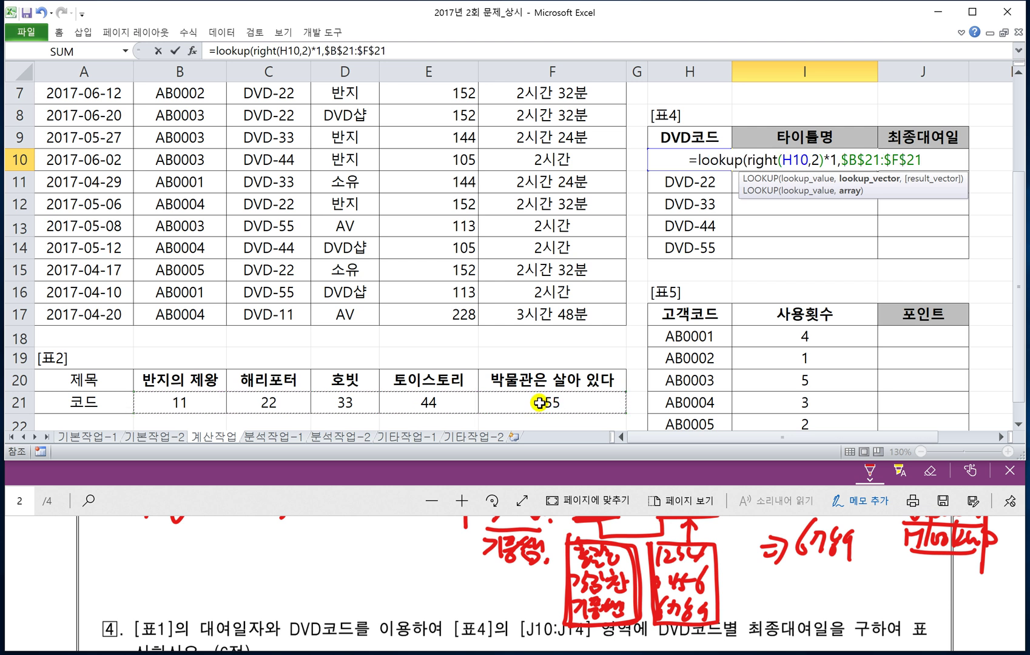
type(",")
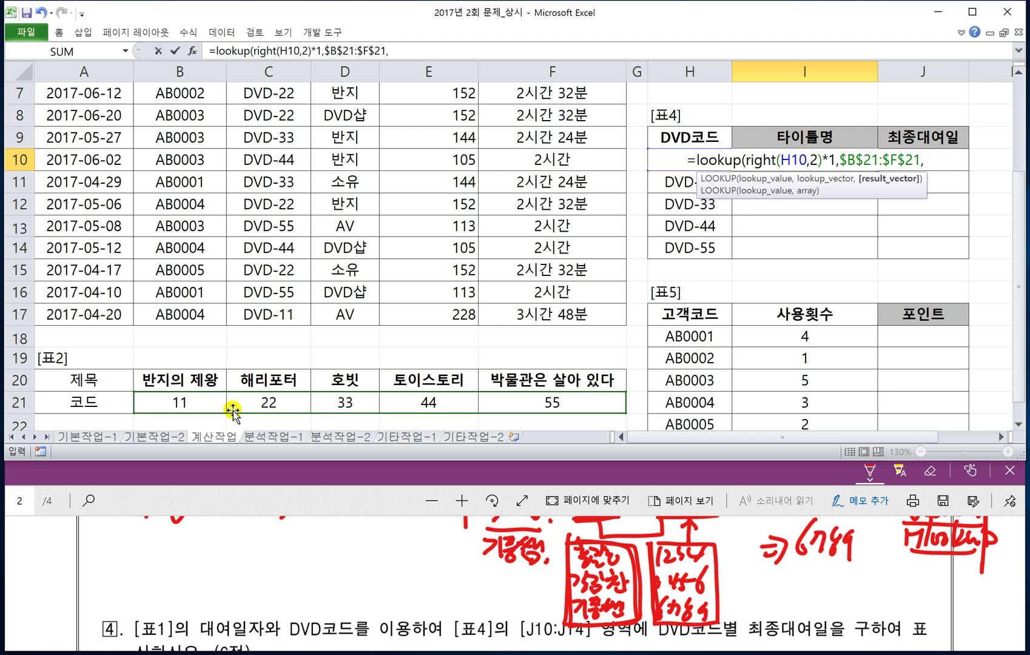
left_click_drag(168, 383, 570, 381)
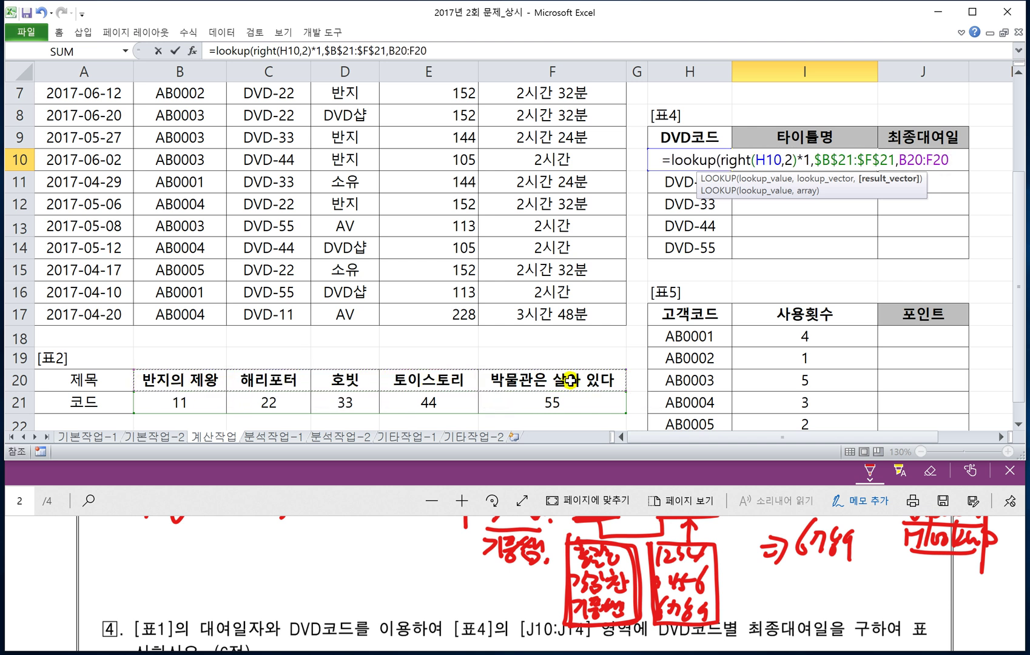
key("F4")
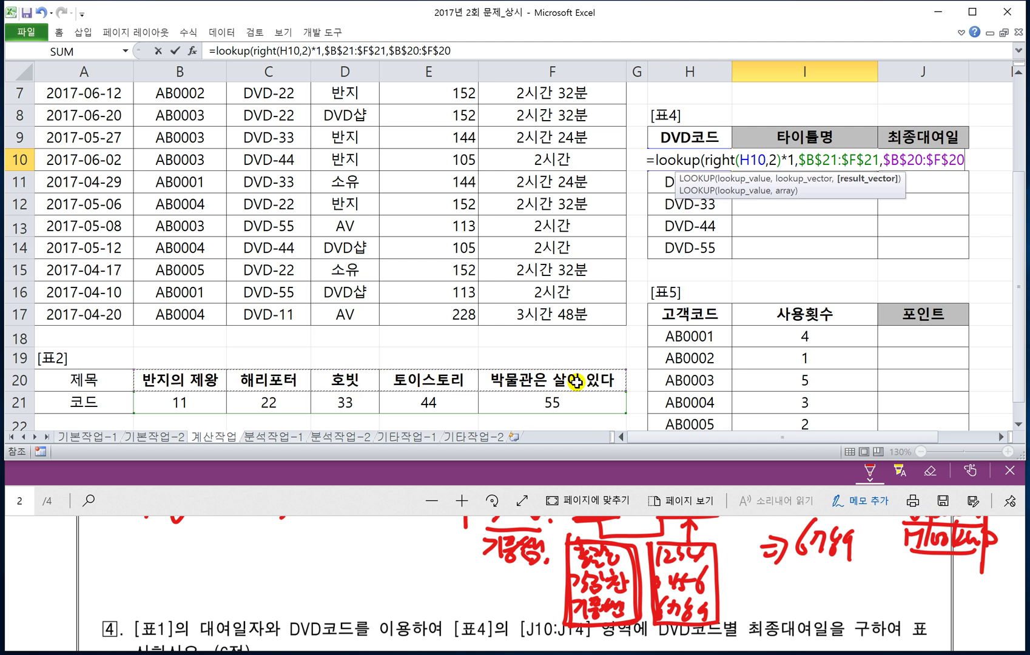
type(")")
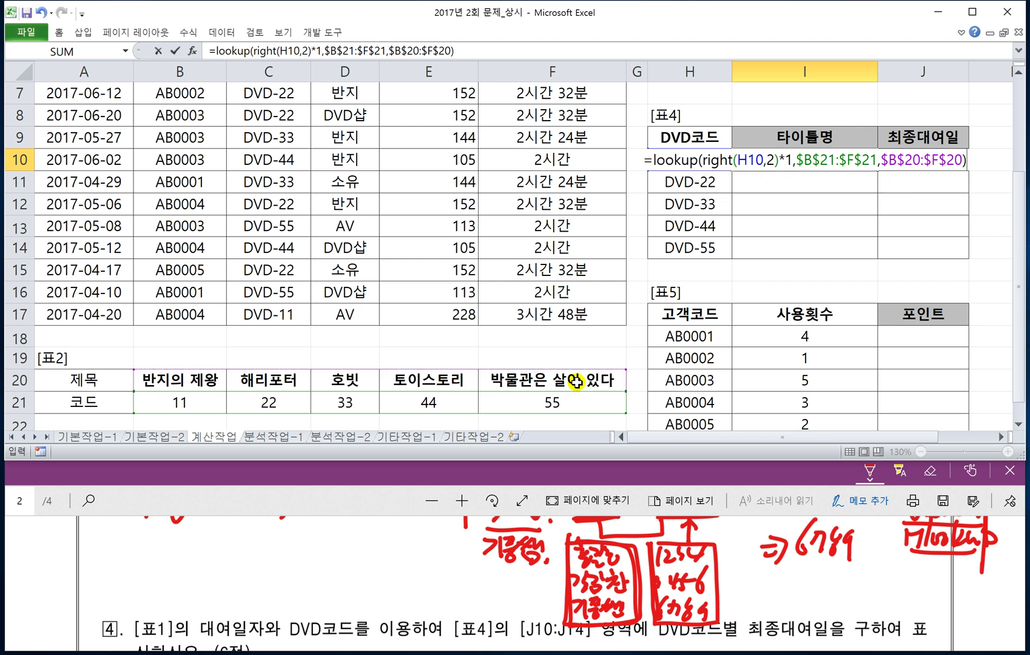
key("Return")
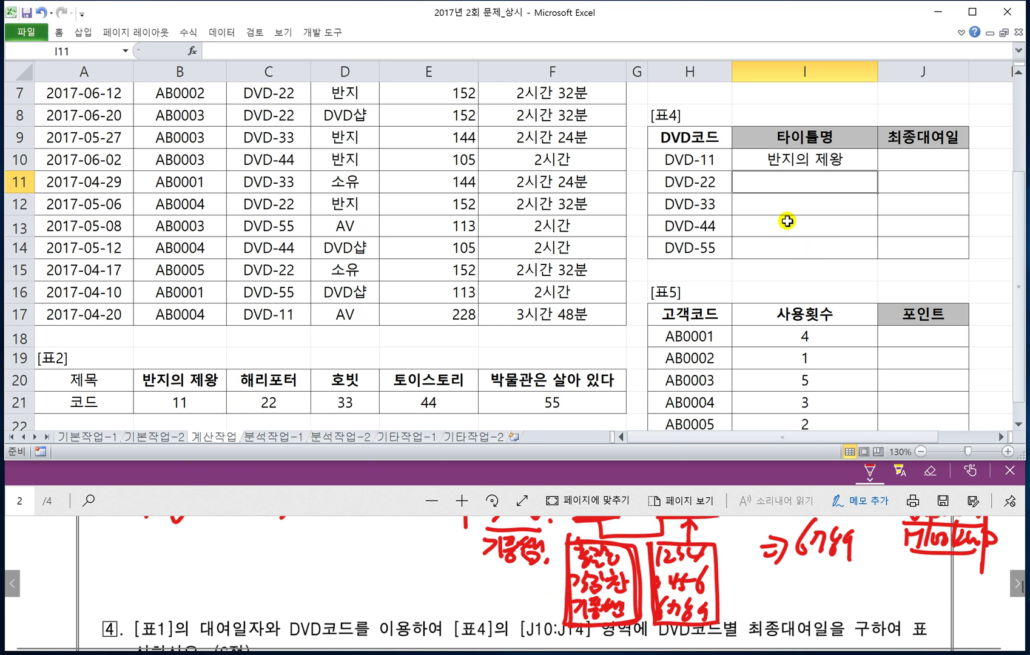
- Fill the I10 LOOKUP formula down through I14 in the 타이틀명 column of 표4
left_click(836, 162)
left_click_drag(879, 171, 886, 258)
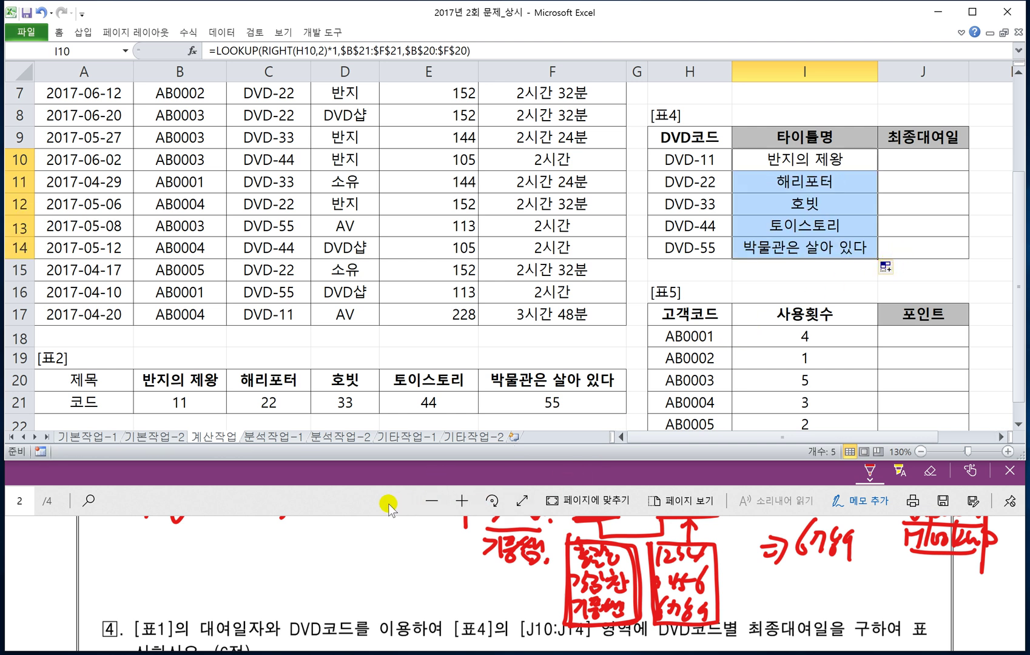
- Handwrite the array formula syntax =max(if(조건, 범위)) in red beneath question 4 in the PDF
left_click(368, 504)
scroll(383, 555, "down", 1)
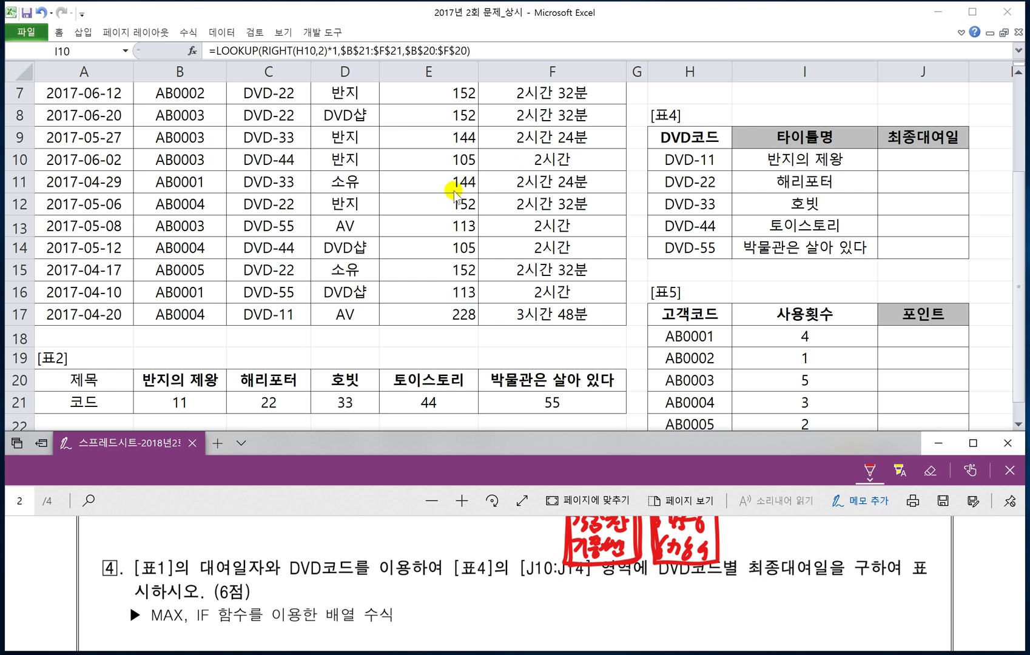
key("alt+Tab")
scroll(225, 290, "up", 2)
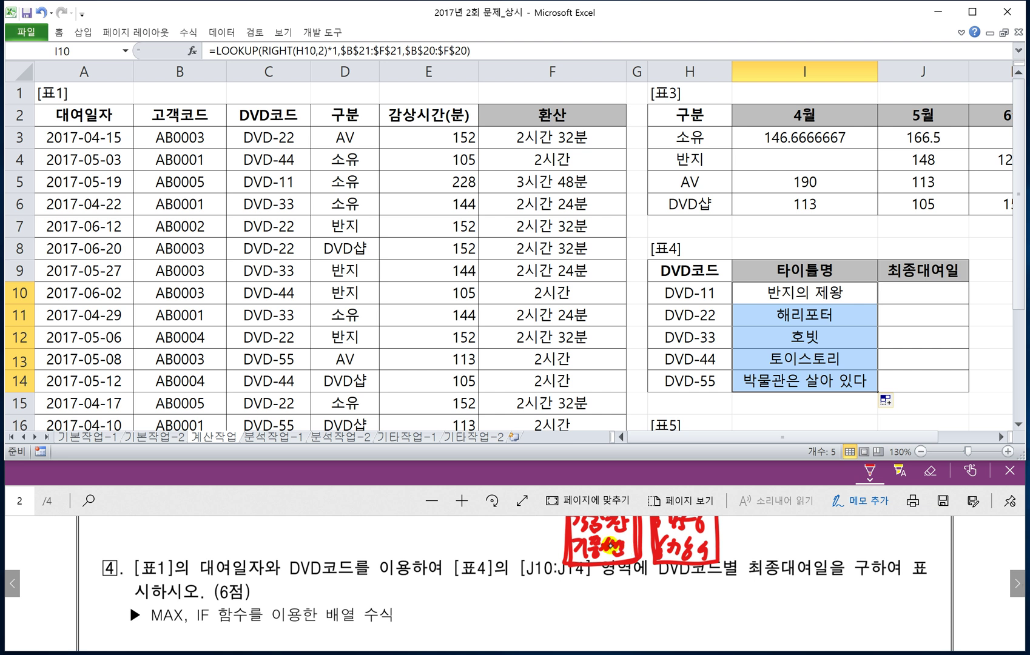
left_click_drag(545, 598, 562, 597)
mouse_move(546, 607)
left_mouse_down()
mouse_move(619, 590)
mouse_move(630, 611)
left_mouse_up()
mouse_move(666, 573)
left_mouse_down()
mouse_move(655, 624)
mouse_move(670, 601)
left_mouse_up()
mouse_move(691, 583)
left_mouse_down()
mouse_move(683, 605)
mouse_move(738, 610)
left_mouse_up()
left_click_drag(745, 583, 747, 607)
left_click_drag(755, 604, 805, 598)
mouse_move(811, 582)
left_mouse_down()
mouse_move(811, 612)
mouse_move(834, 614)
left_mouse_up()
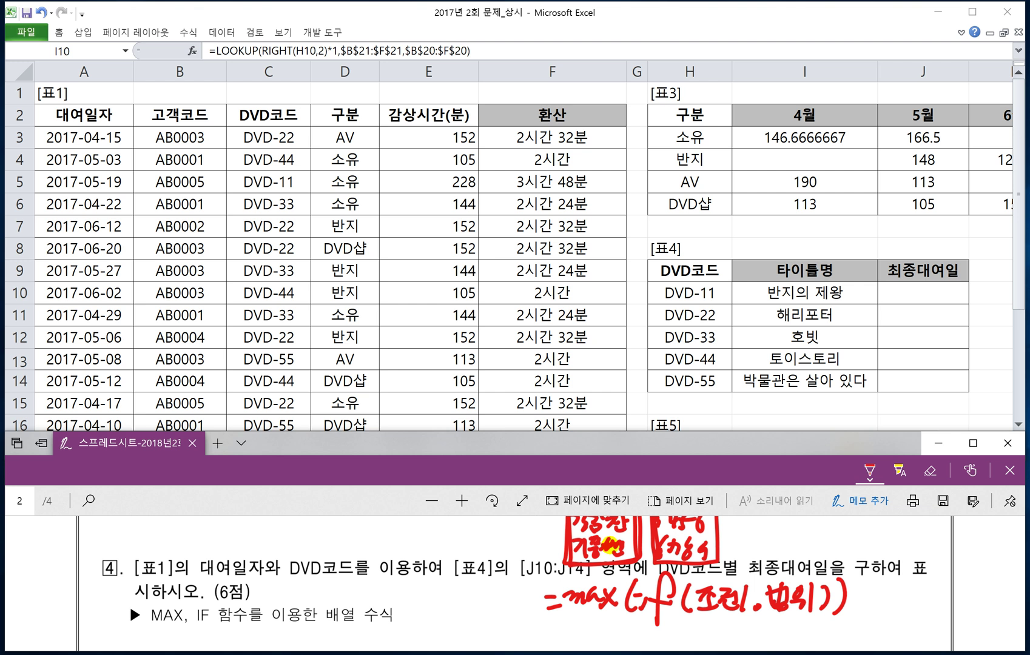
- Begin a MAX(IF( formula in J10 of 표4 with $C$3:$C$17=H10 as the IF condition
left_click(903, 293)
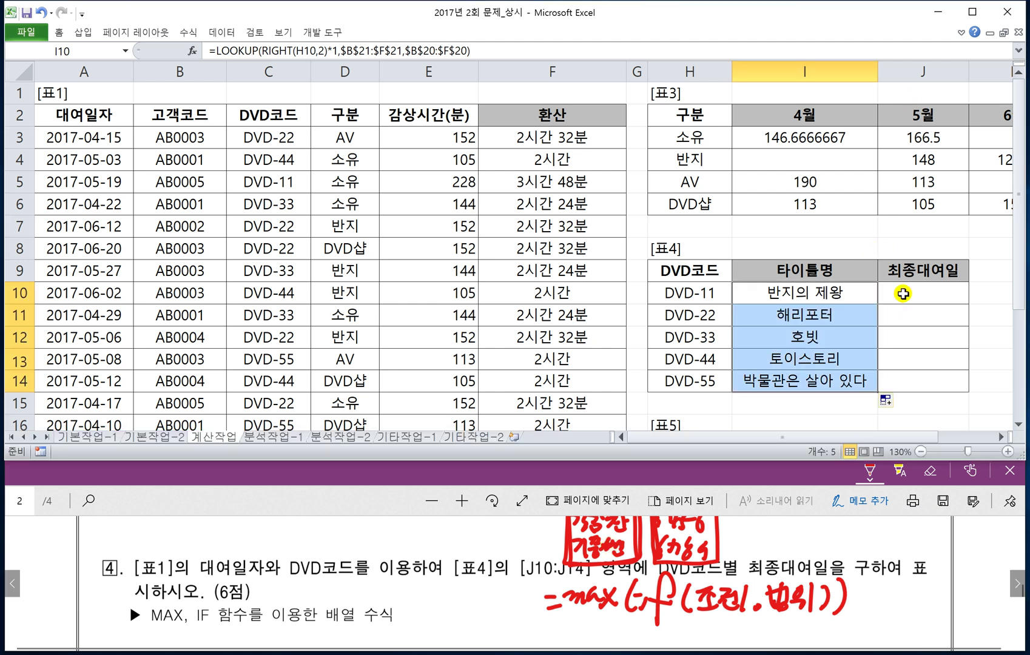
left_click(903, 293)
type("=m")
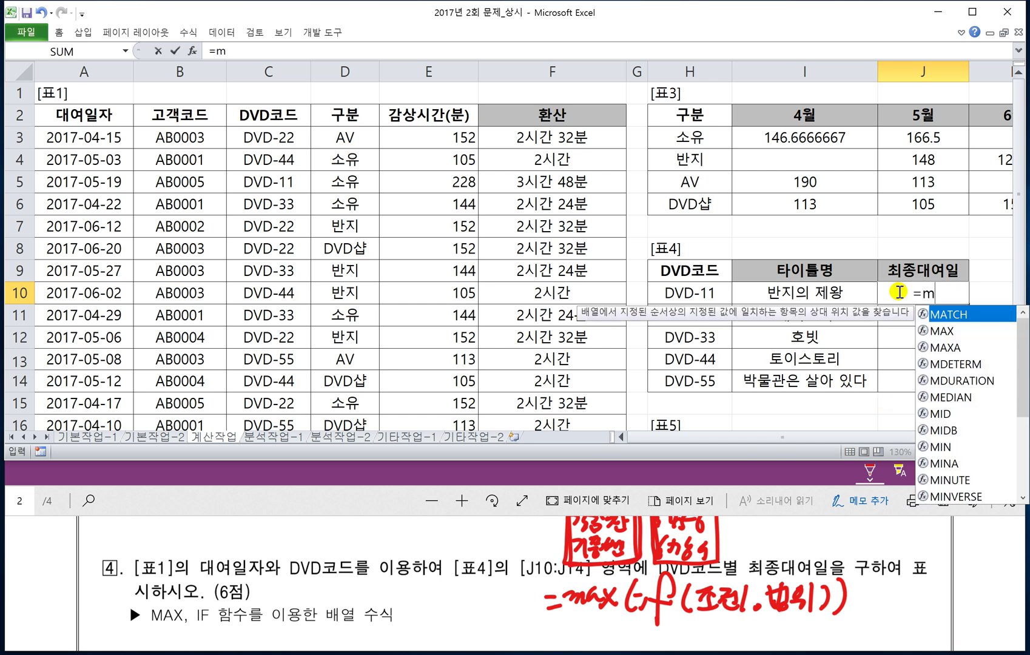
type("ax(if(")
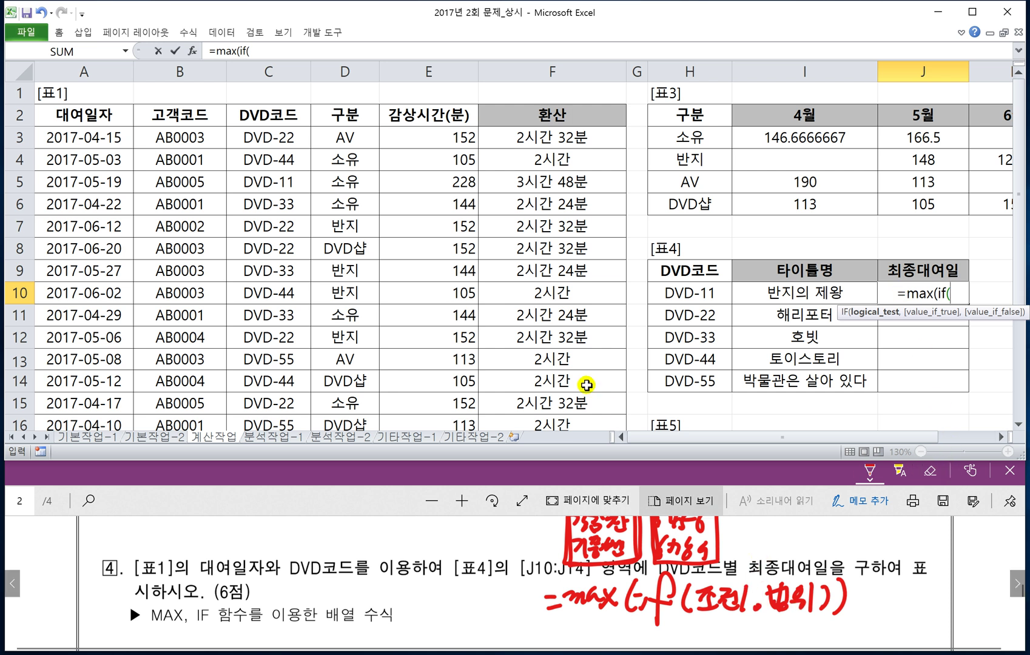
left_click(267, 137)
key("ctrl+shift+Down")
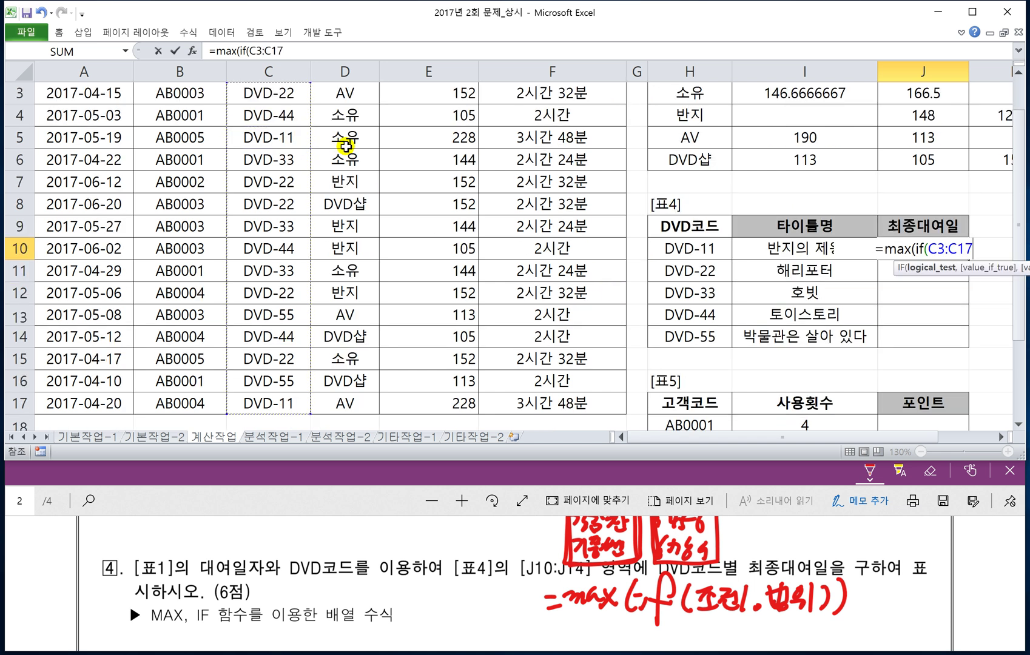
key("F4")
type("=")
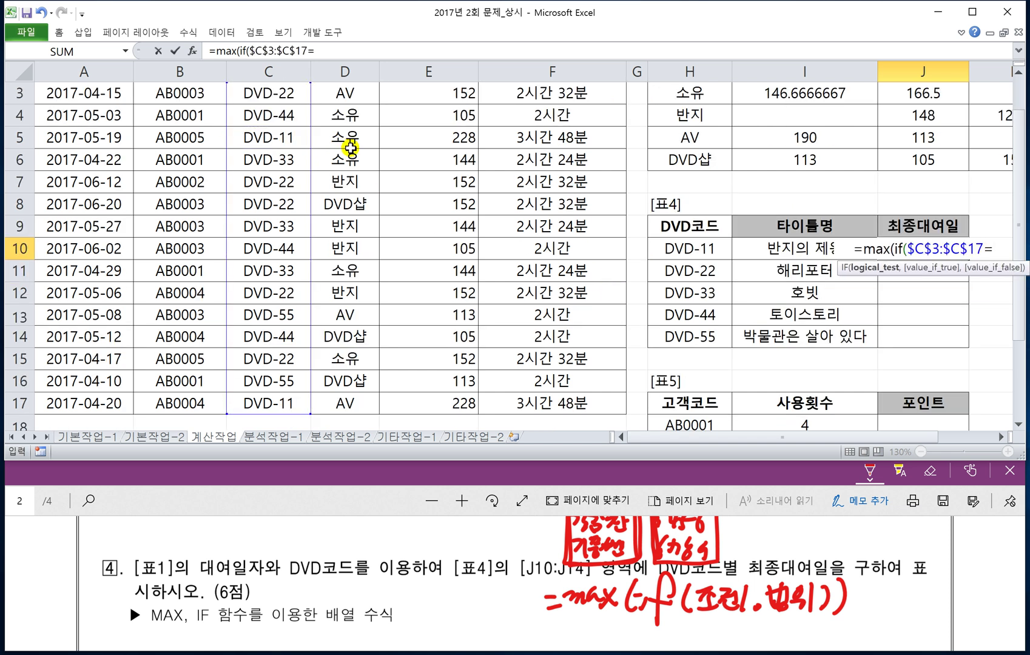
left_click(668, 253)
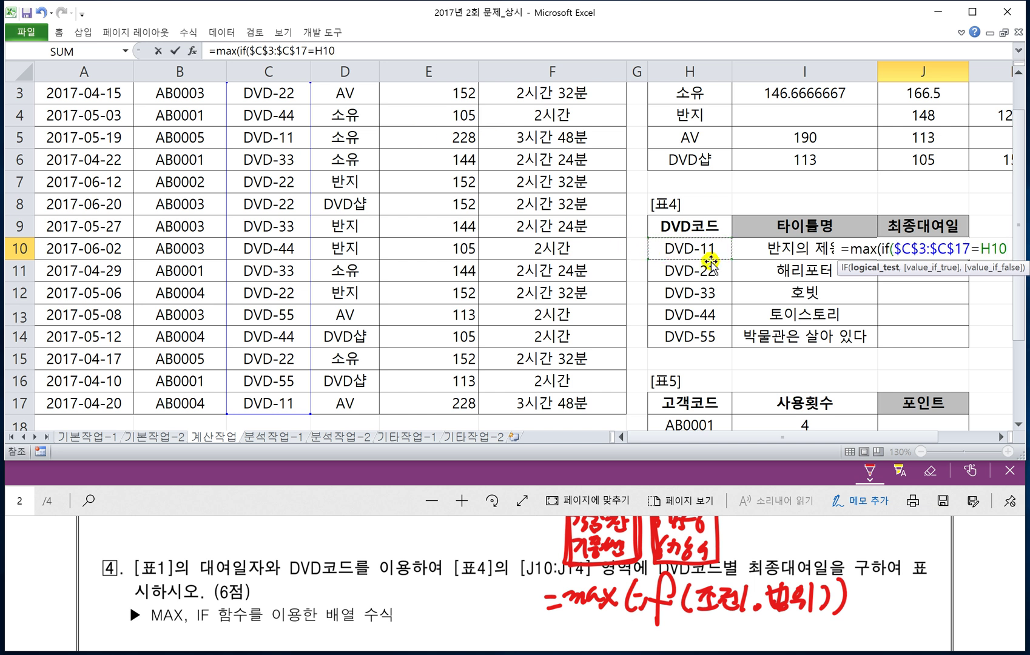
left_click(1000, 437)
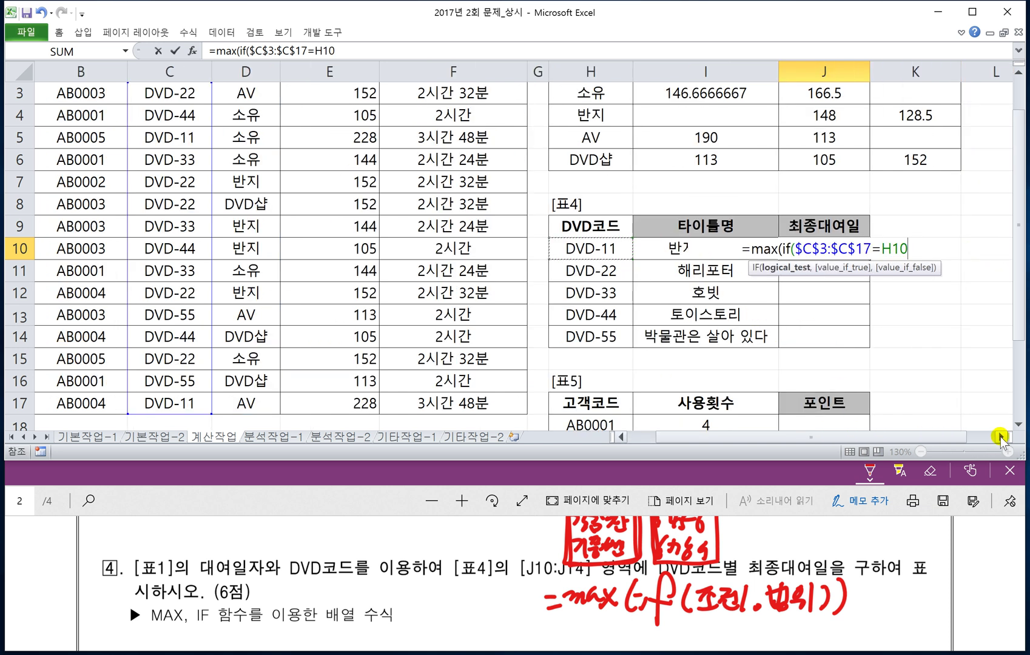
type(",")
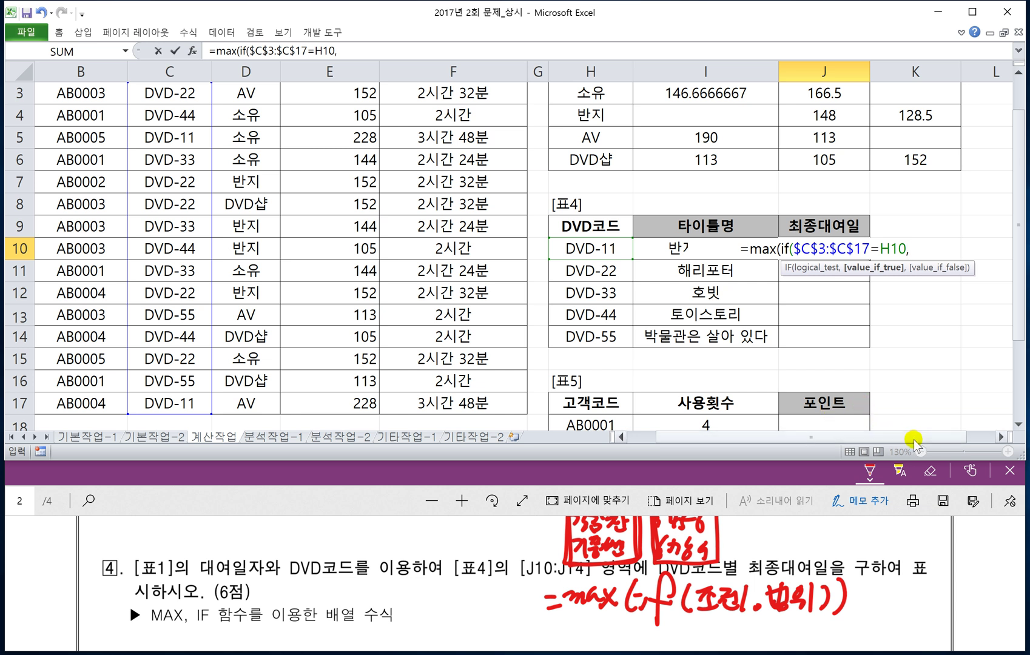
- Complete the J10 formula with $A$3:$A$17 as the IF value, enter it as an array formula and fill it down to J14
left_click_drag(913, 439, 880, 438)
scroll(246, 291, "up", 1)
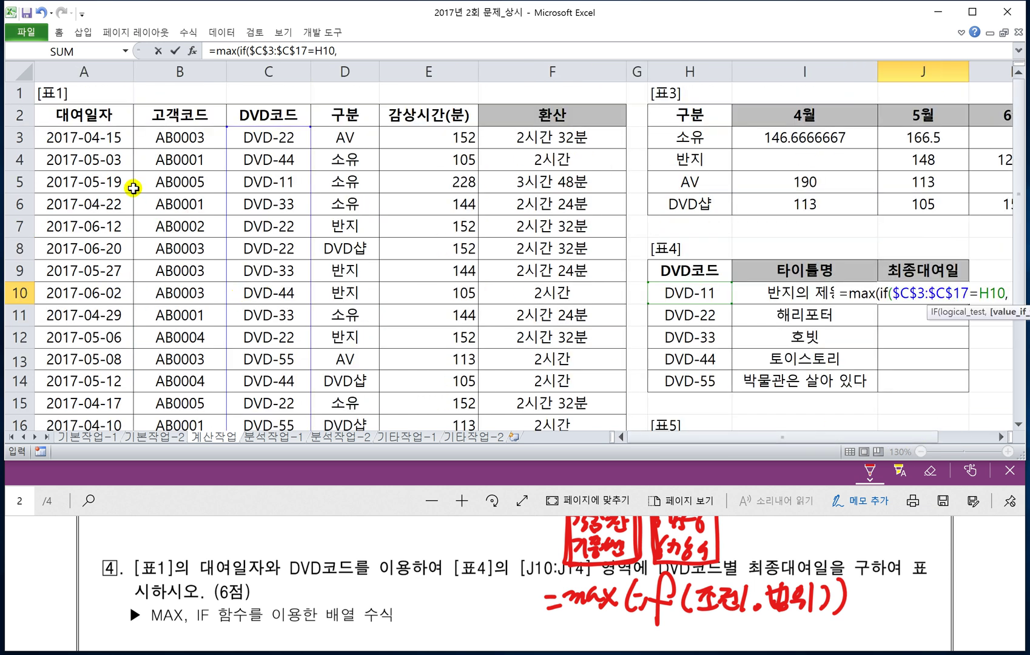
left_click(105, 140)
key("ctrl+shift+Down")
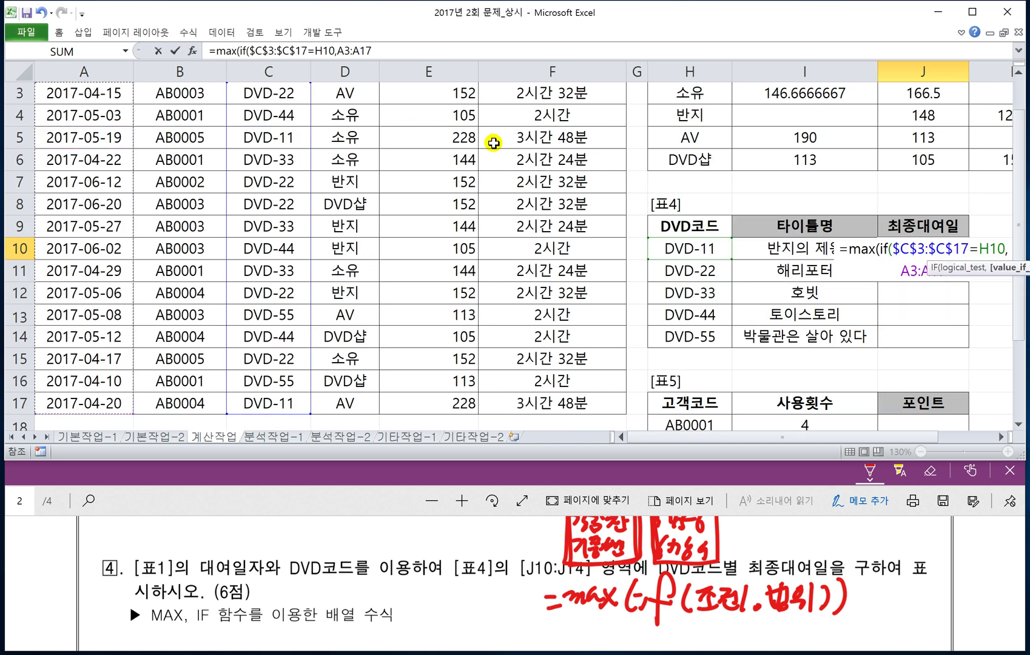
key("F4")
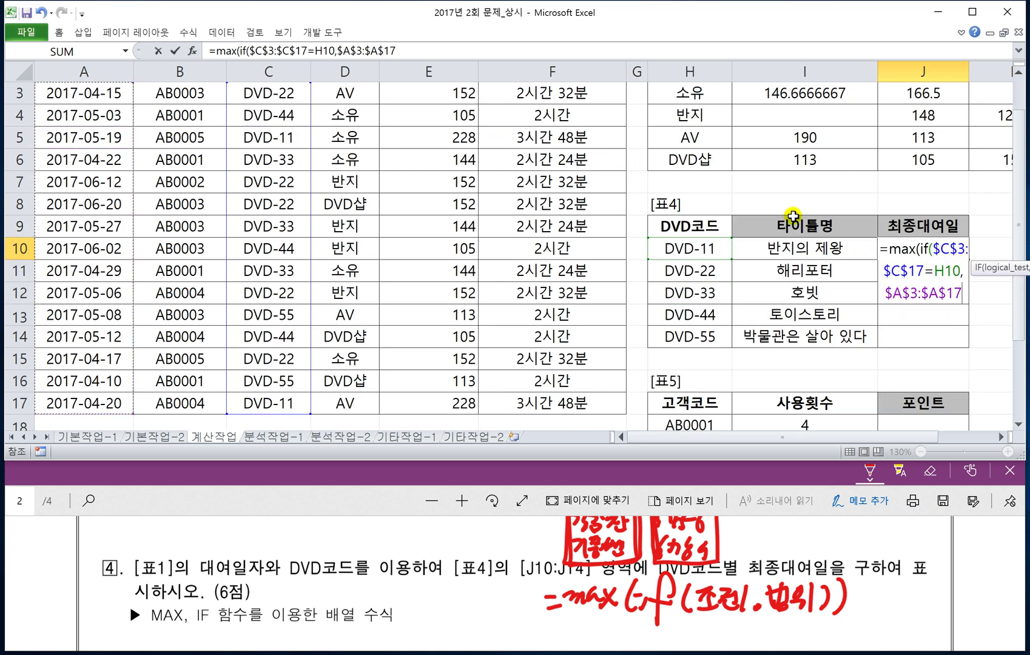
scroll(1002, 426, "right", 2)
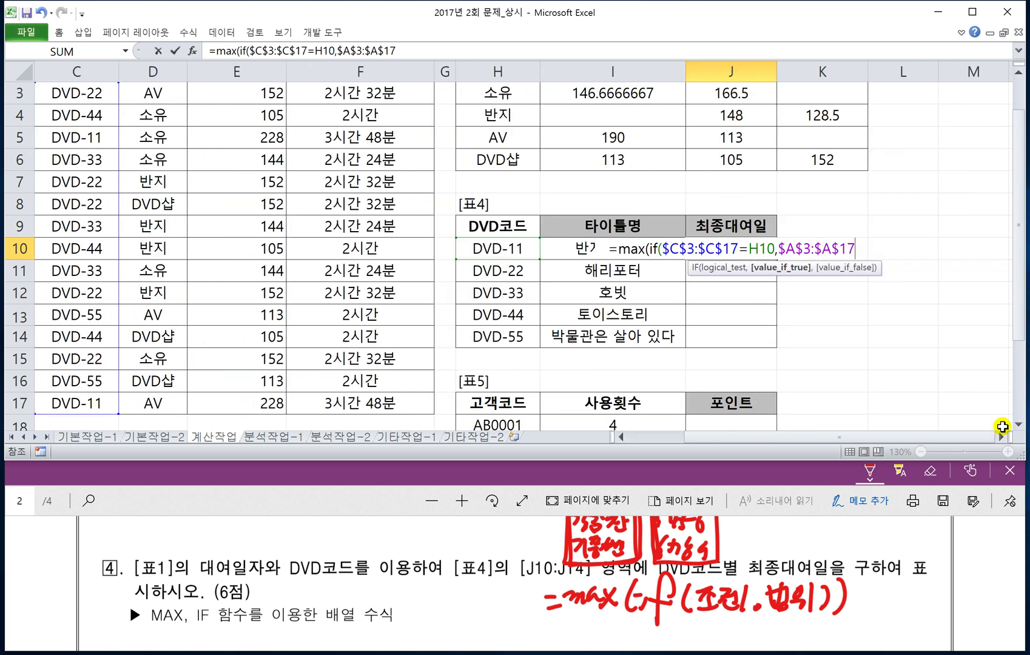
type(")")
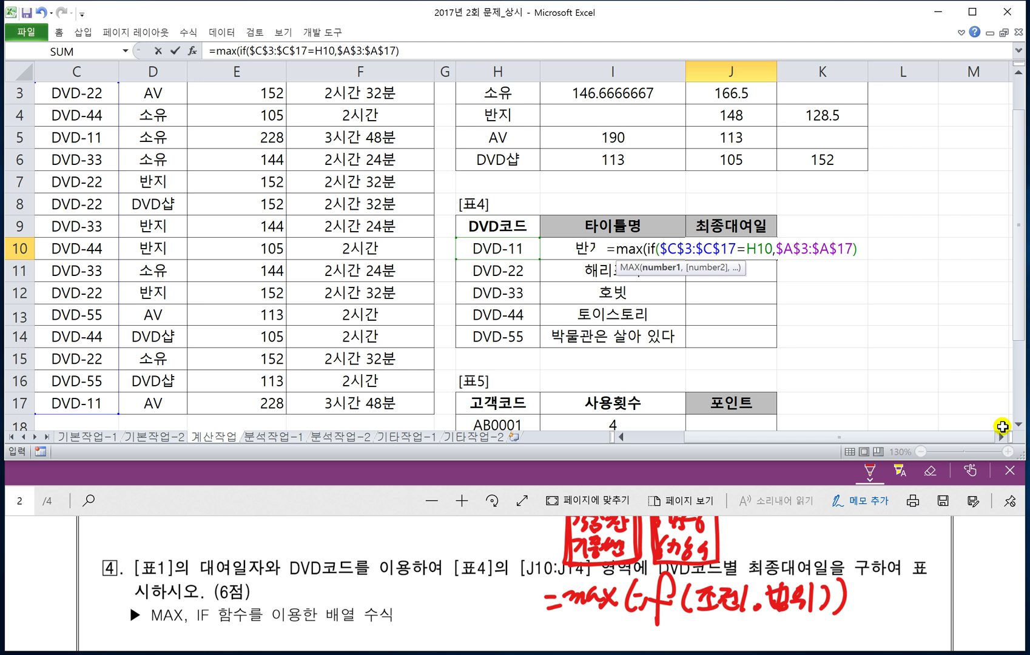
type(")")
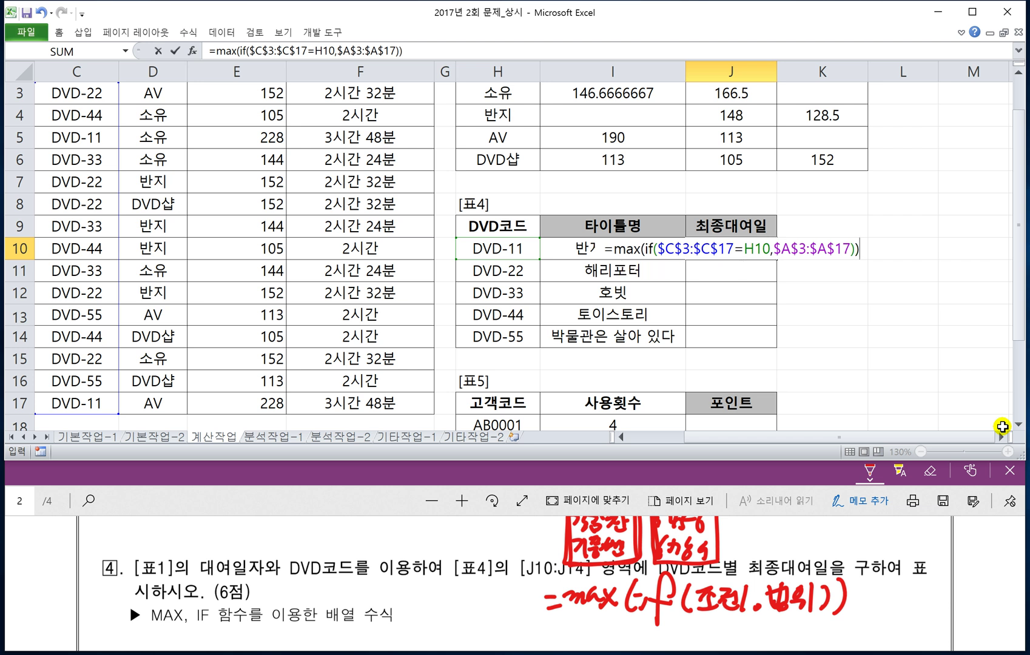
key("ctrl+shift+Return")
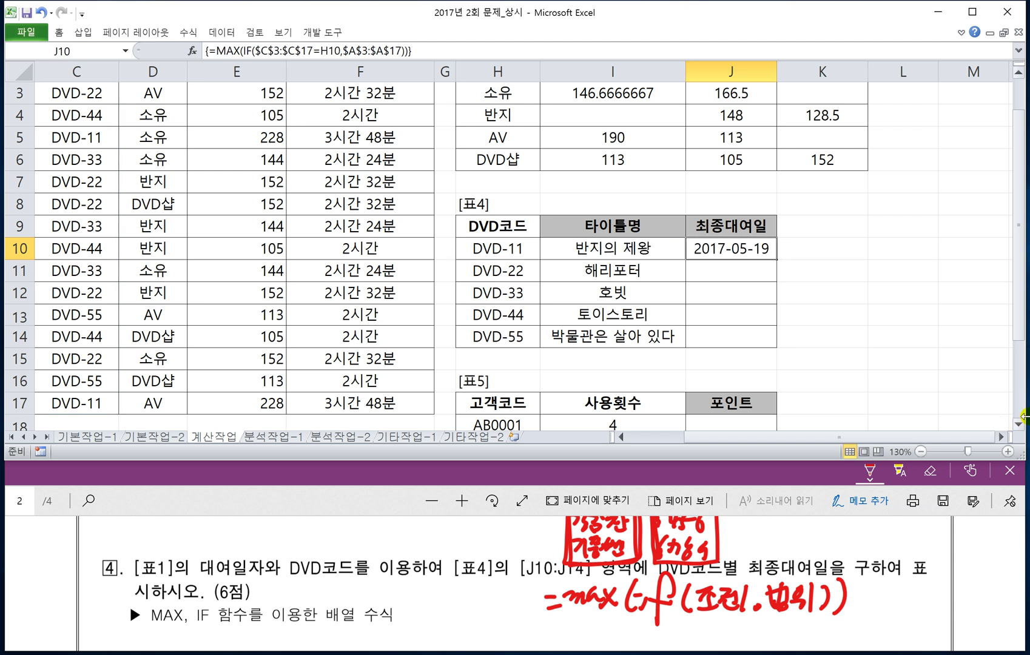
left_click_drag(776, 259, 773, 350)
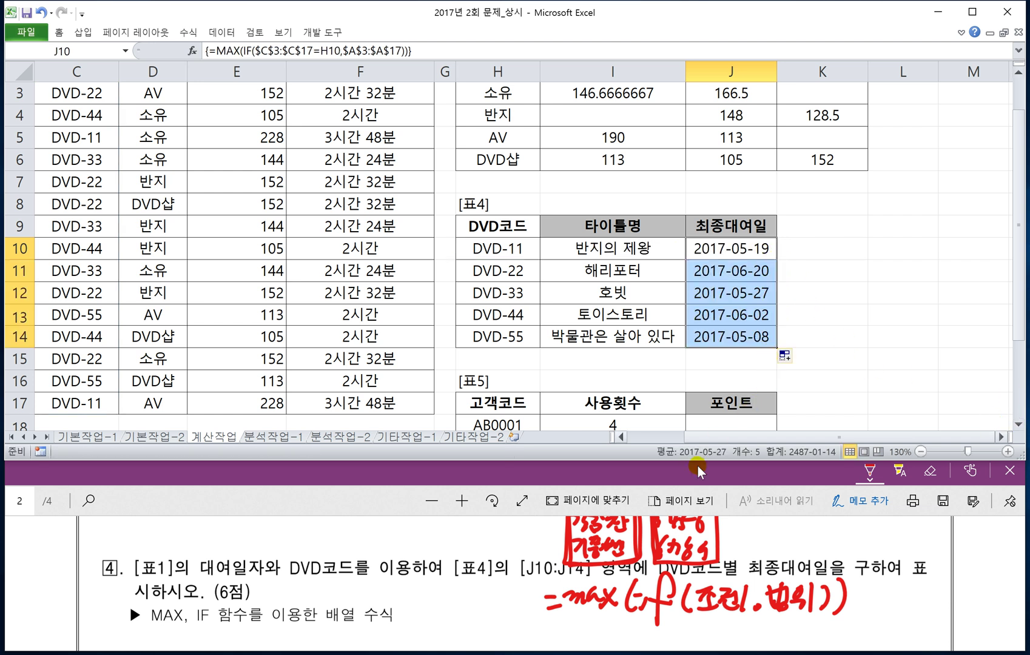
- Read question 5 in the PDF for the fn포인트 function's argument, point conditions and code outline, comparing it with 표5
left_click(575, 473)
scroll(720, 553, "up", 1)
scroll(720, 554, "up", 1)
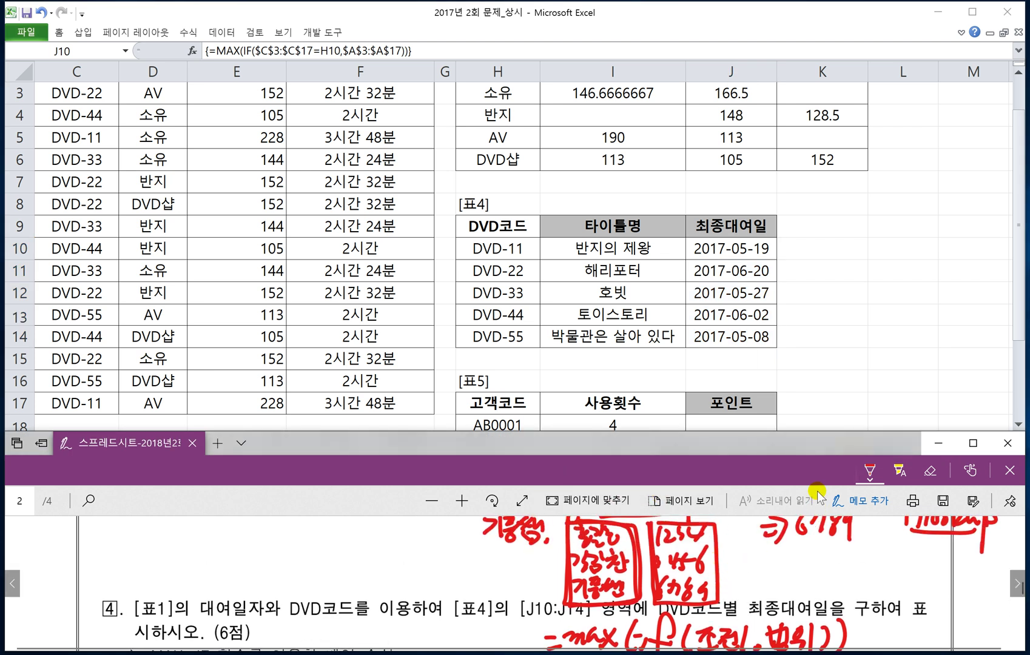
left_click(716, 412)
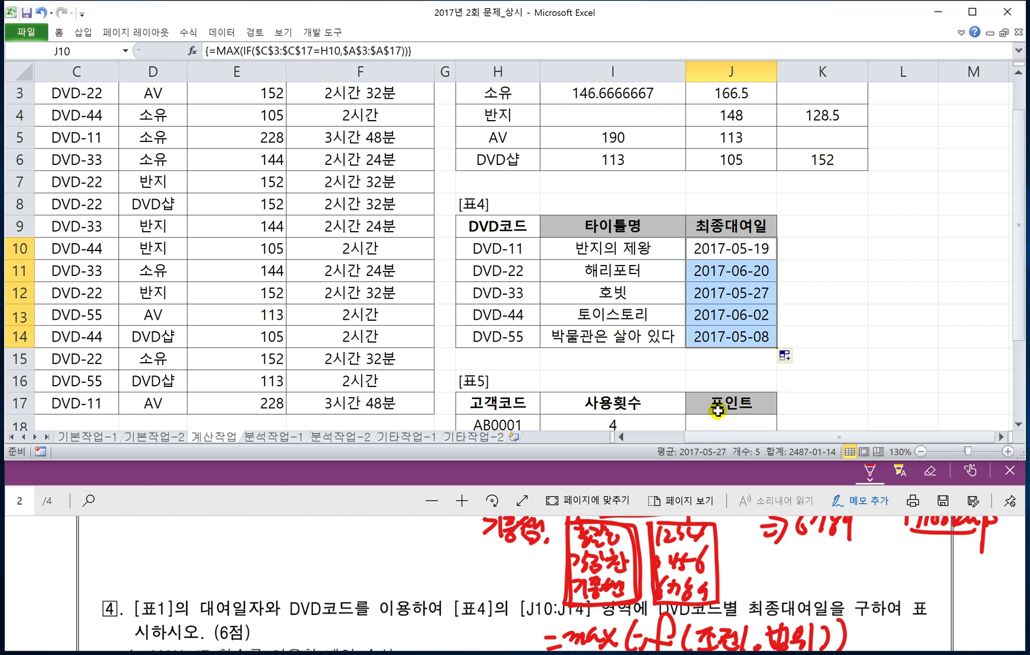
left_click(313, 499)
scroll(343, 533, "down", 2)
scroll(347, 548, "down", 3)
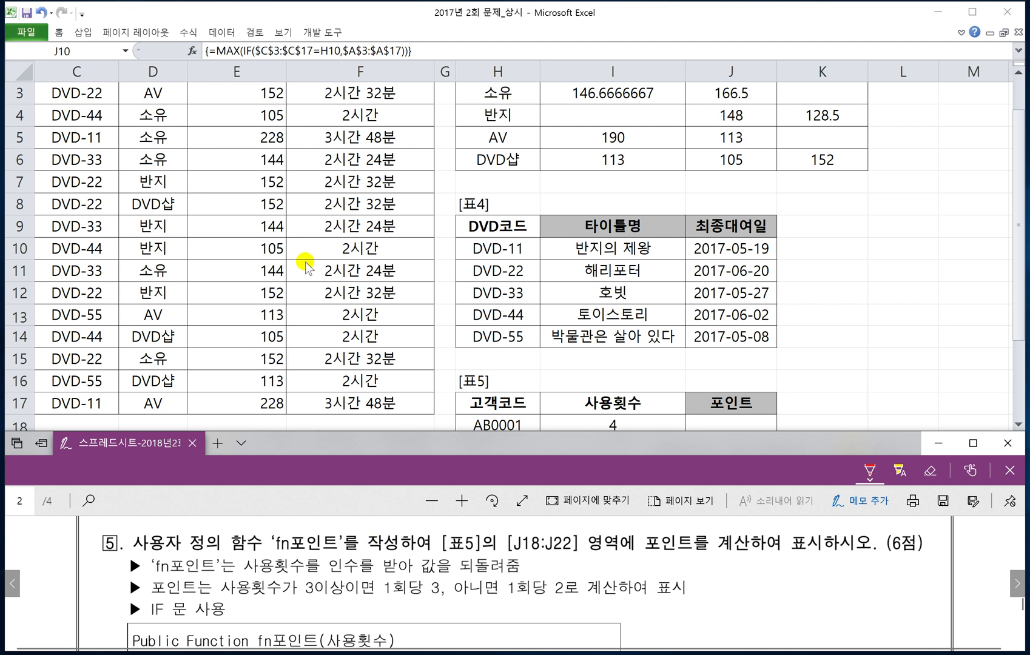
key("alt+Tab")
scroll(271, 455, "down", 1)
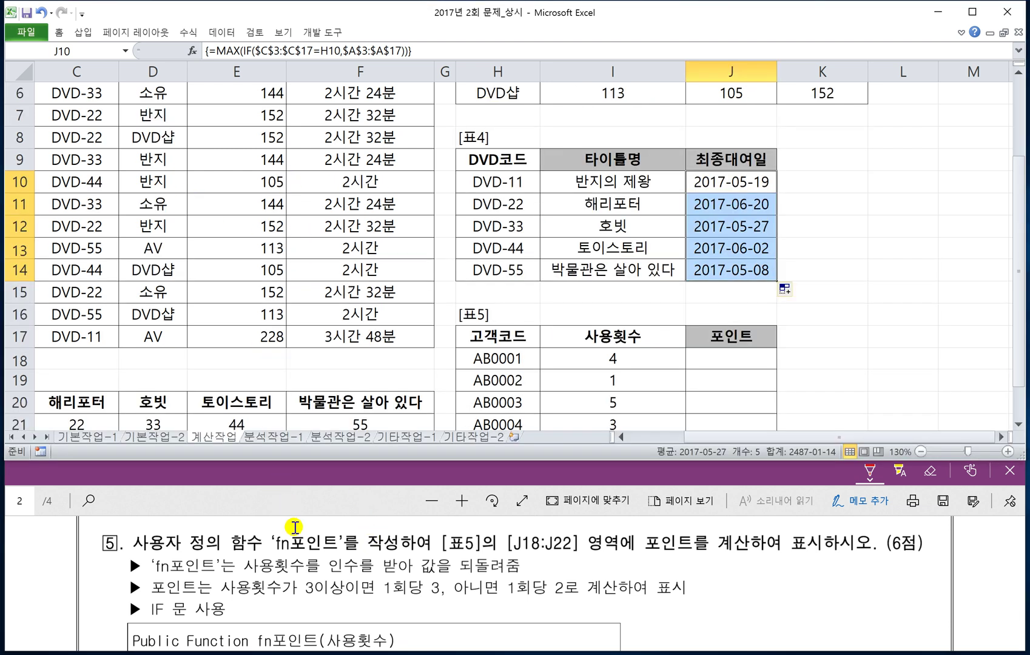
scroll(294, 526, "up", 1)
left_click(292, 511)
scroll(277, 525, "down", 1)
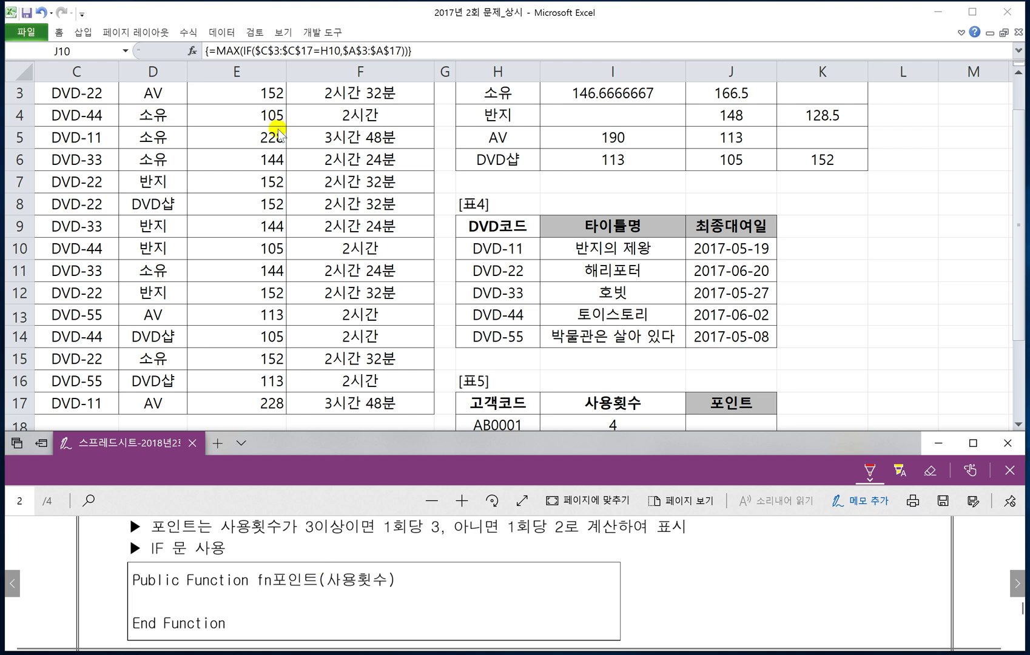
- Open the workbook's Visual Basic editor and insert a new standard module
left_click(315, 32)
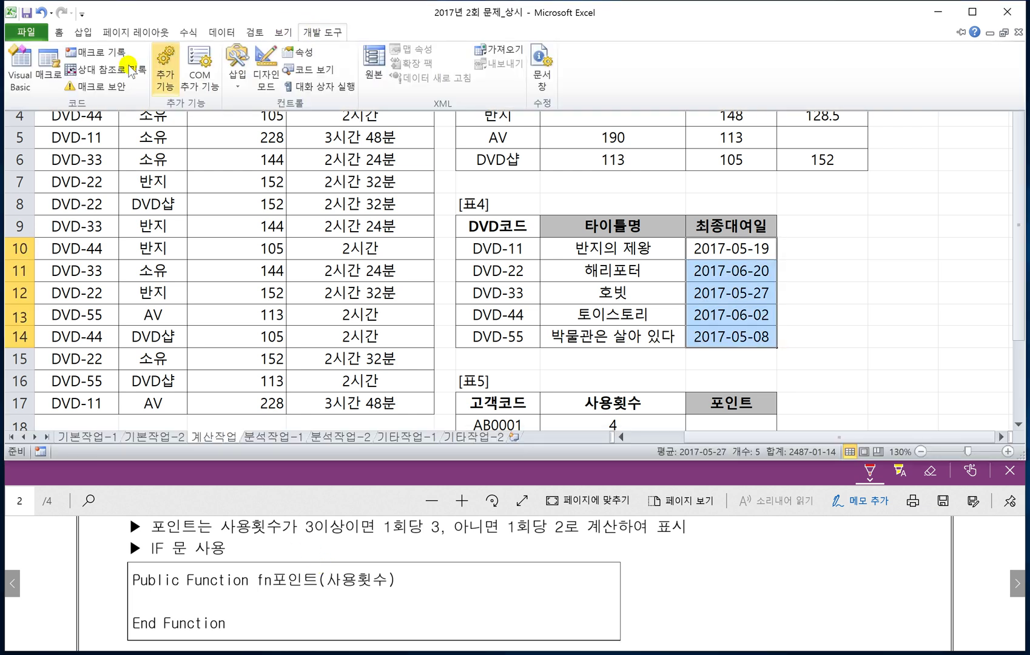
left_click(21, 67)
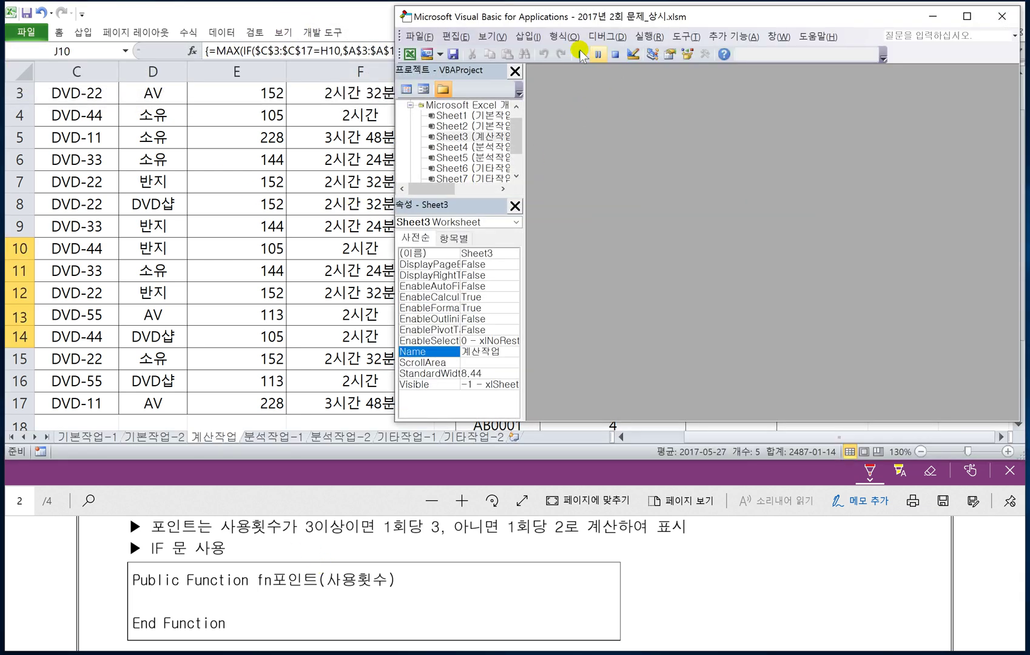
left_click(524, 37)
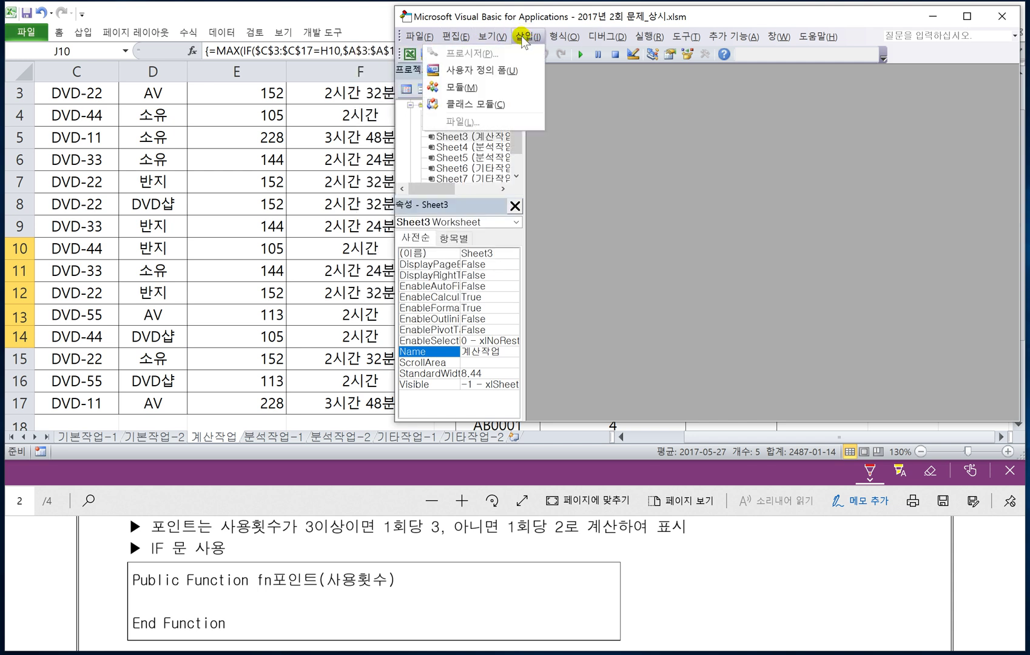
left_click(467, 88)
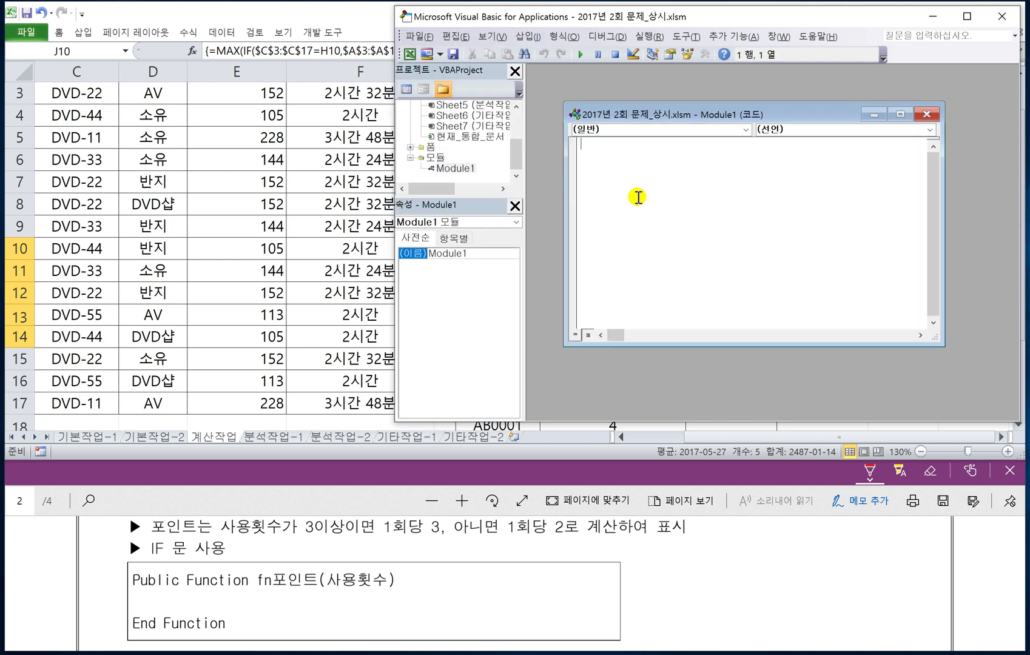
- Declare Public Function fn포인트(사용횟수) in the new module
type("Public Functi")
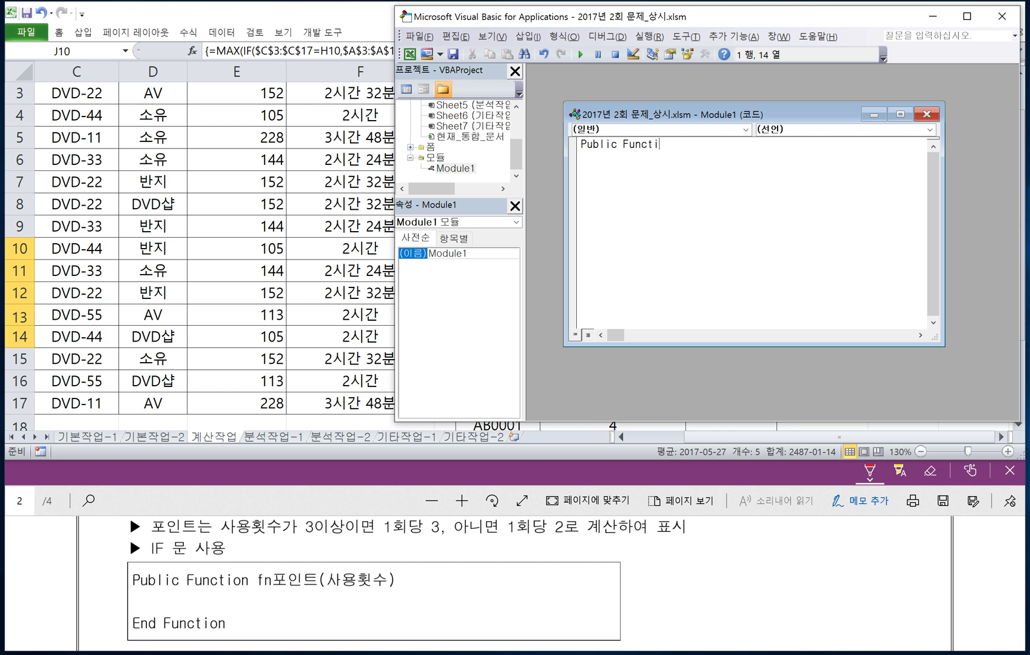
type("on fn포인트(사용횟수)")
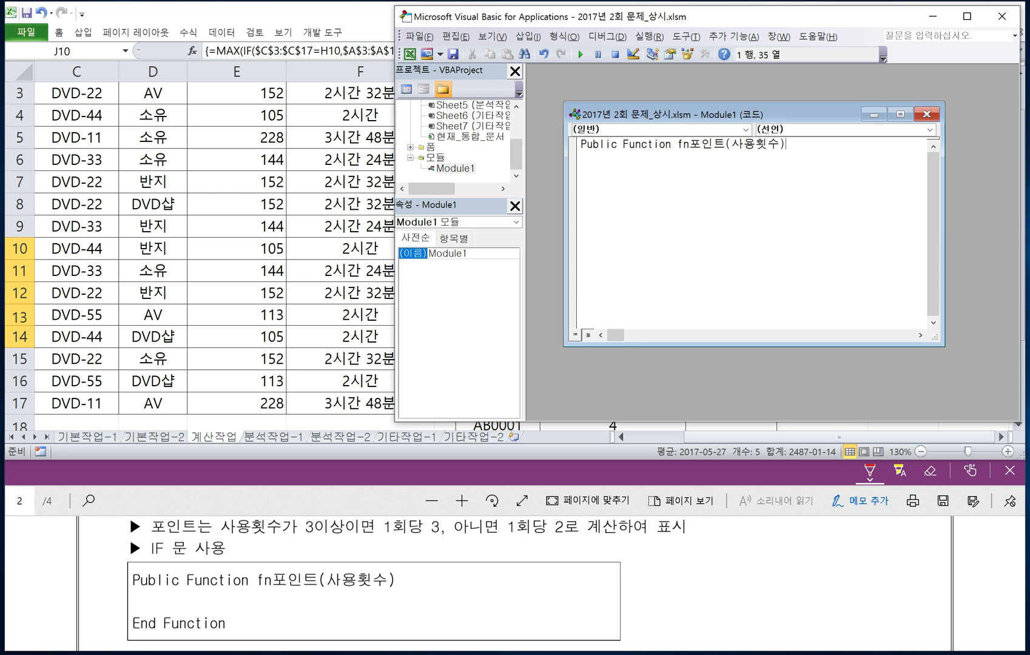
key("Return")
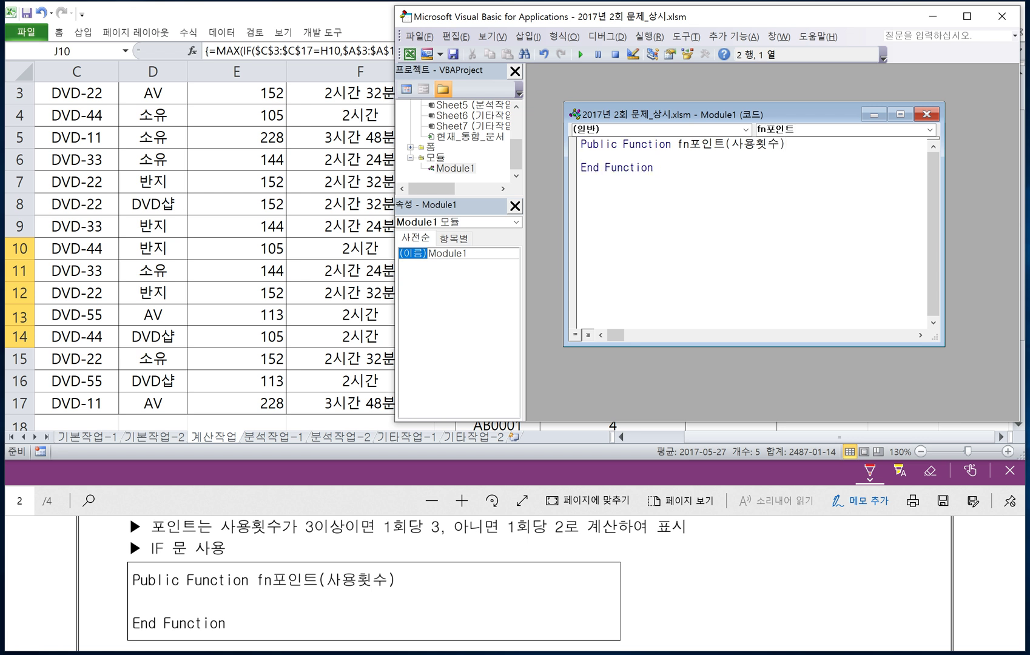
- Add the condition line If 사용횟수 >= 3 Then to the fn포인트 function
type("if 사용횟수 >= 3 T")
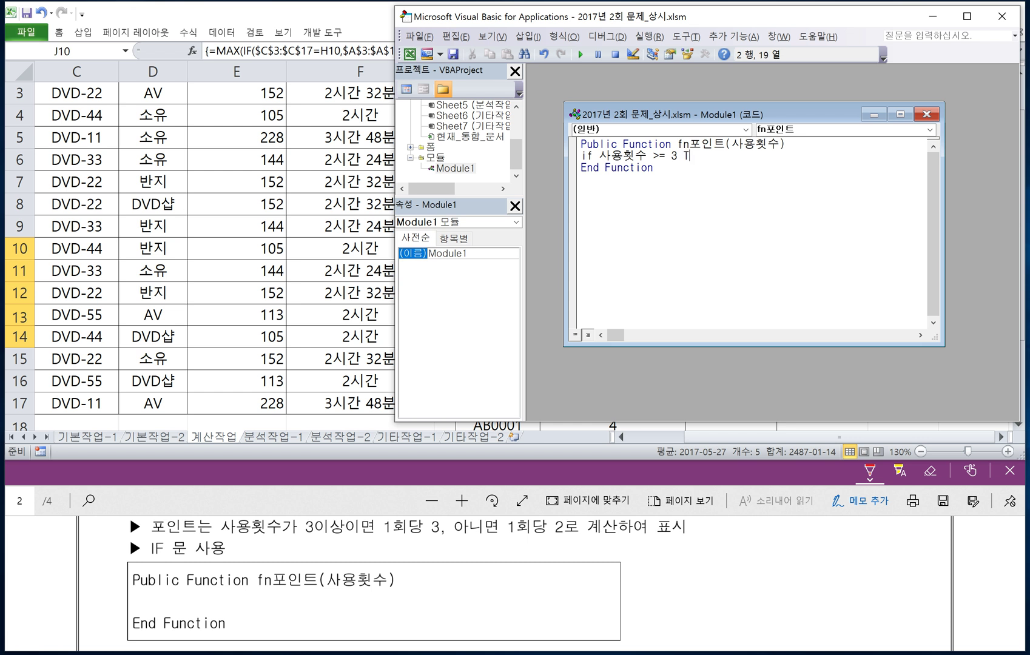
type("hen")
key("Return")
- Under the If condition in fn포인트, add the indented line fn포인트 = 사용횟수 * 3
key("Tab")
type("fn")
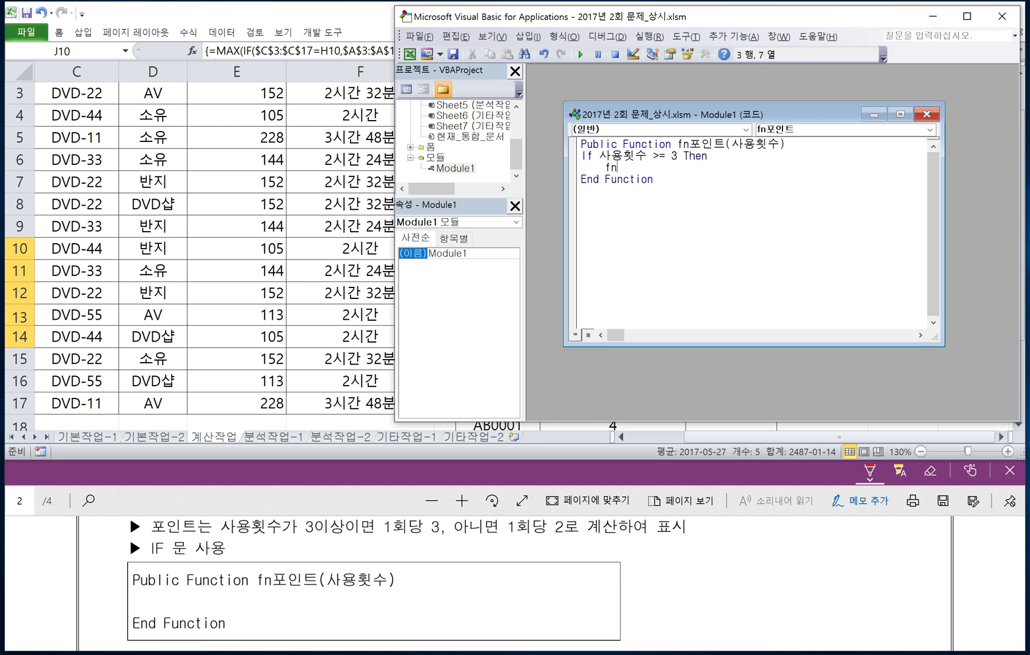
type("포인트")
type(" =")
type(" 사횟")
key("BackSpace")
type("호")
type("용횟수 *")
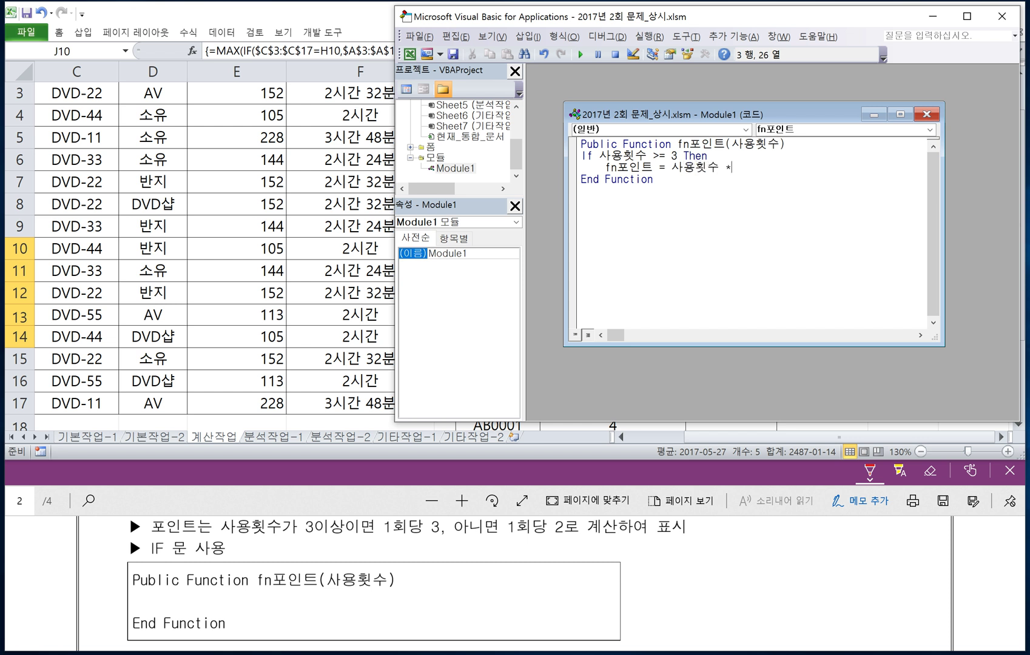
type(" 3")
key("Return")
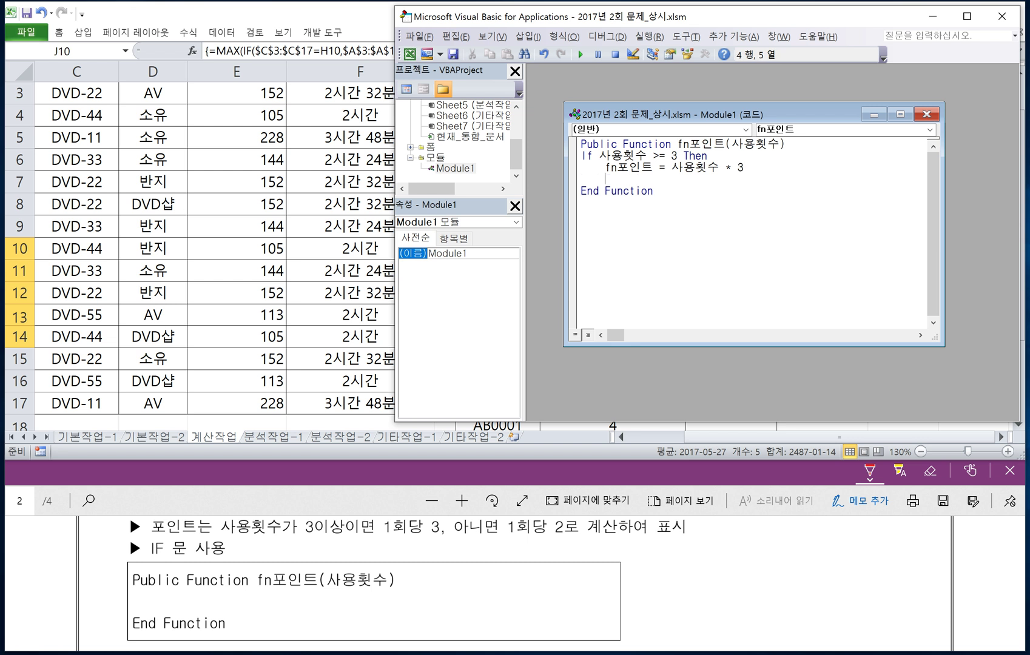
- Add an Else branch to the fn포인트 function containing the line fn포인트 = 사용횟수 * 2
type("Else")
key("Return")
key("Tab")
type("fn")
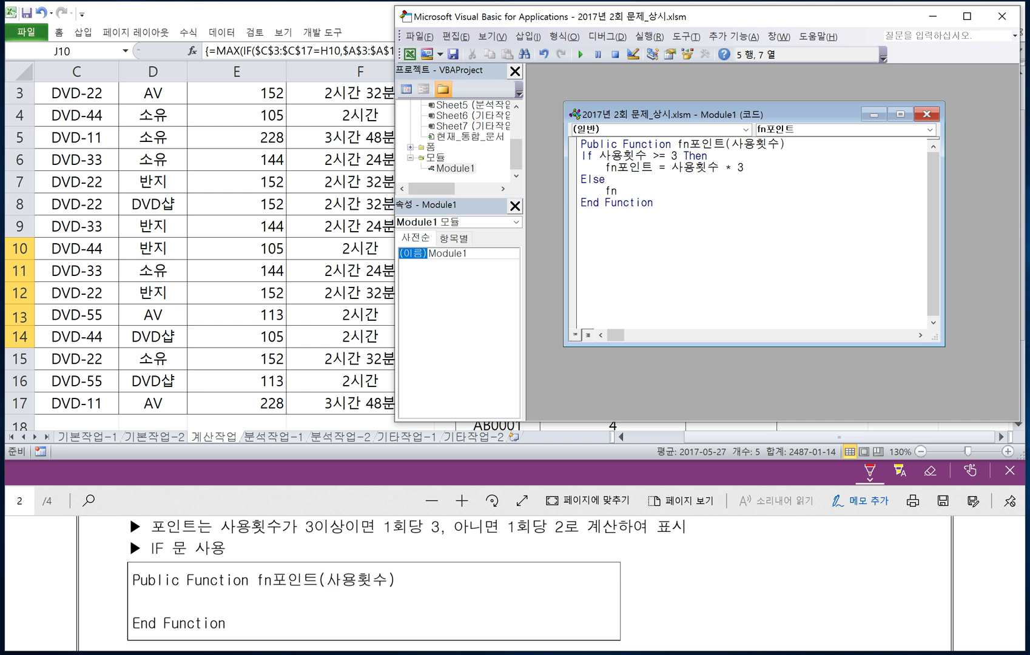
type("포인트 = 사")
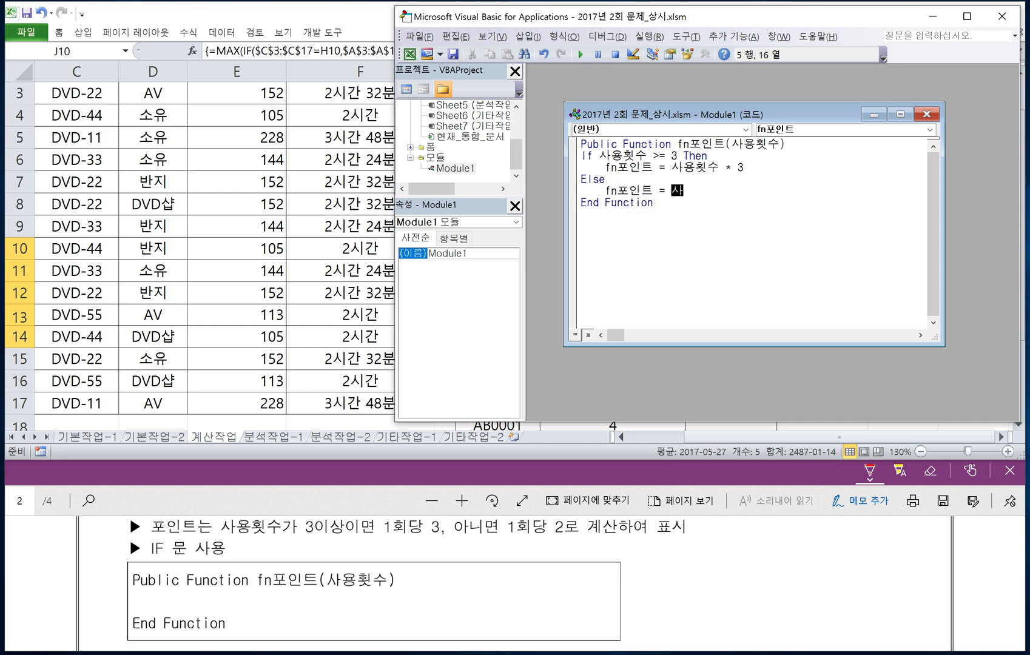
type("용횟수 * 2")
key("Return")
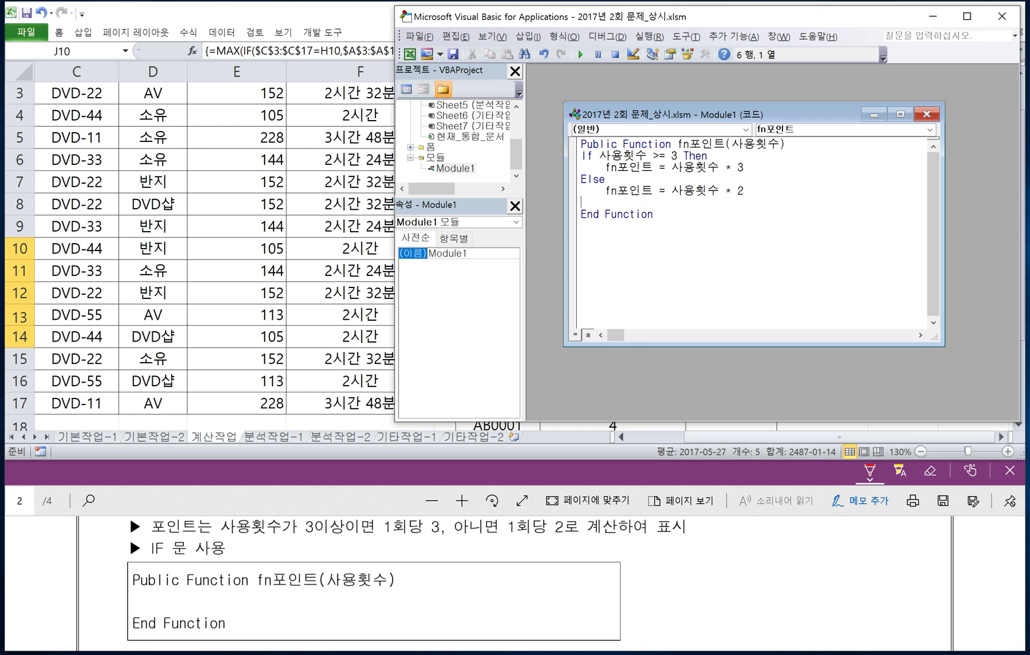
- Finish the conditional block with End If, close the code editor and return to the worksheet
type("End If")
left_click(419, 36)
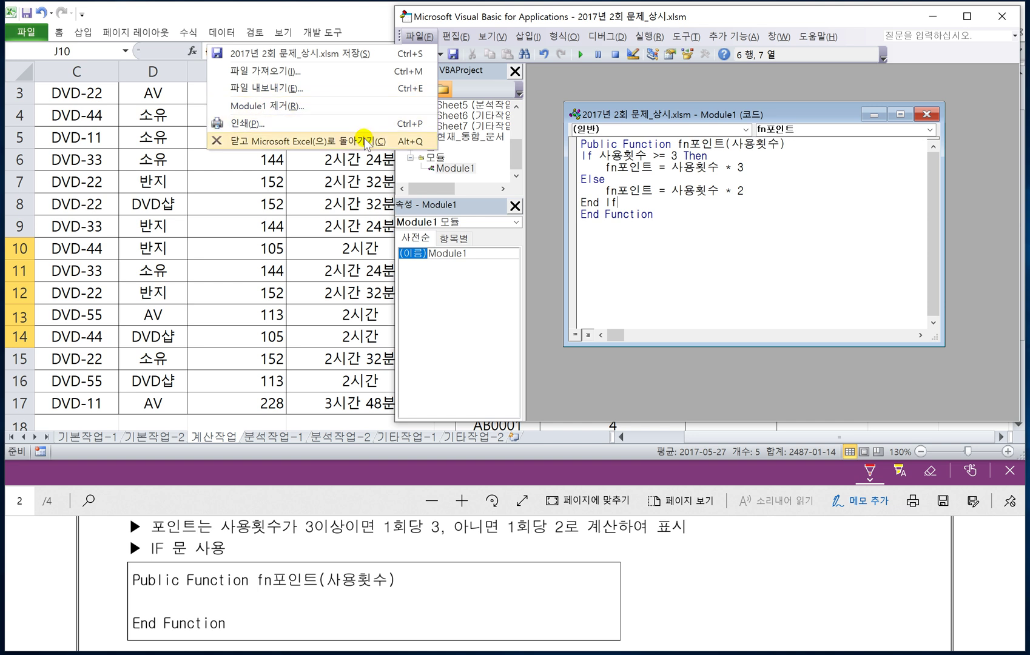
left_click(364, 140)
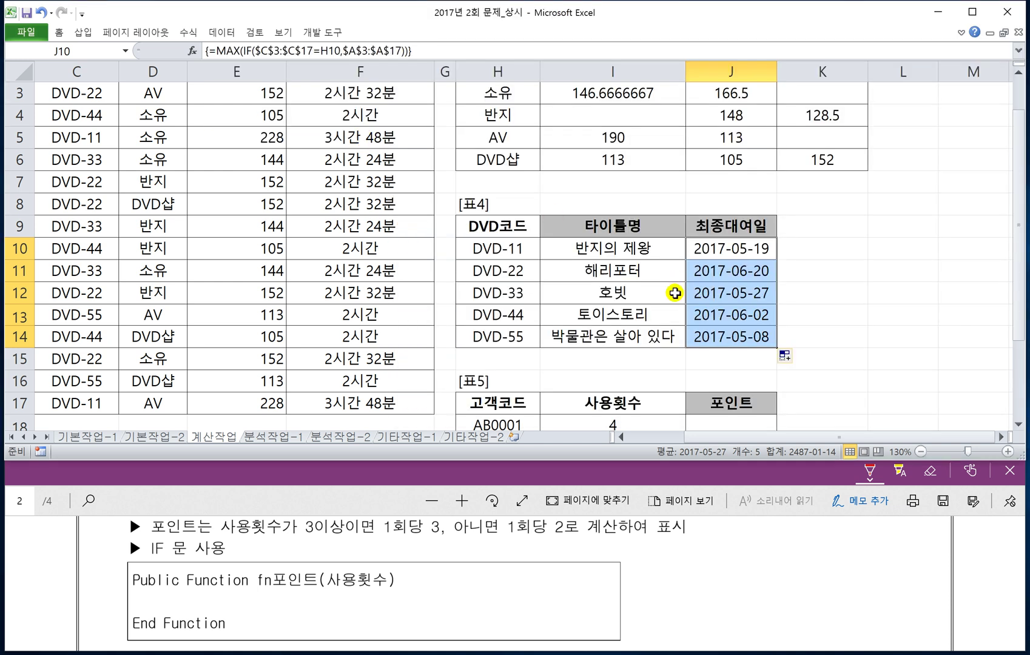
- Enter the formula =fn포인트(I18) in J18, the first 포인트 cell of 표5
scroll(738, 358, "down", 1)
left_click(738, 358)
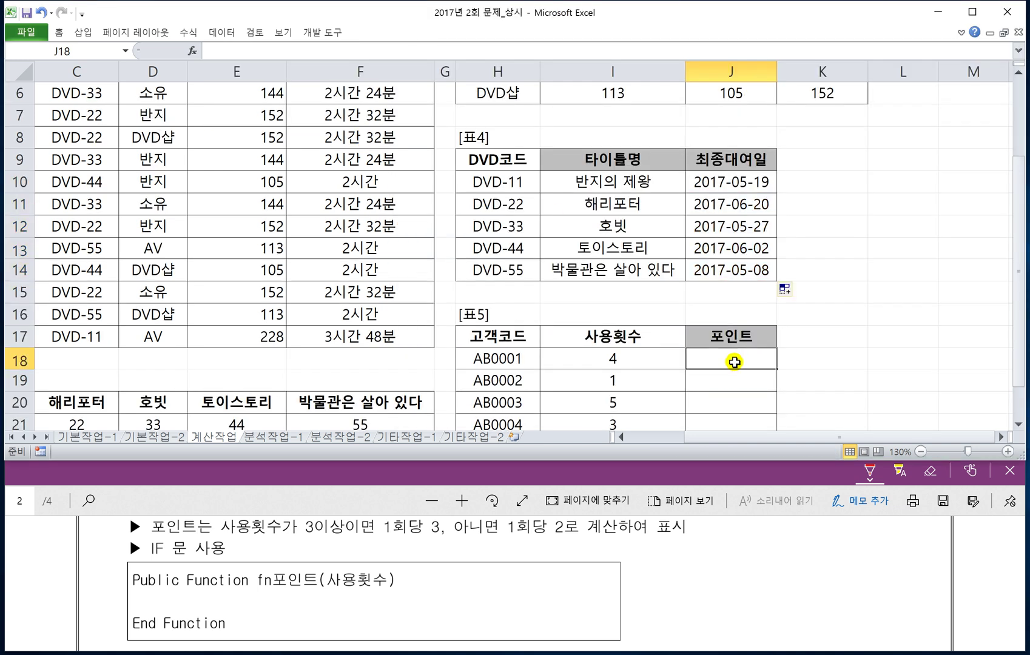
scroll(738, 358, "down", 2)
type("=")
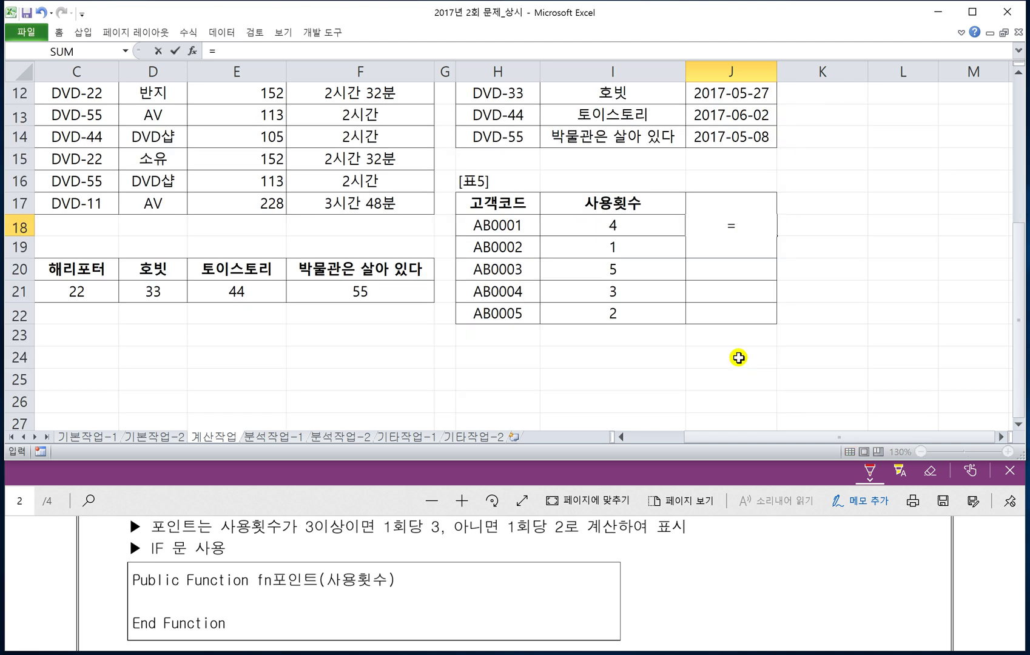
type("fn")
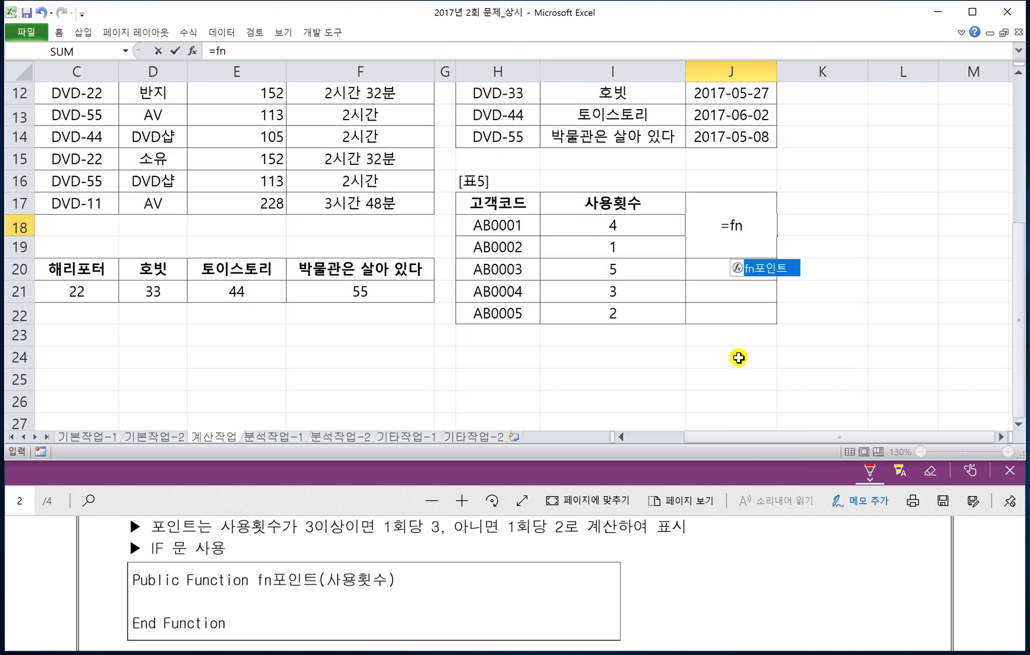
key("Return")
left_click(720, 224)
type("=루")
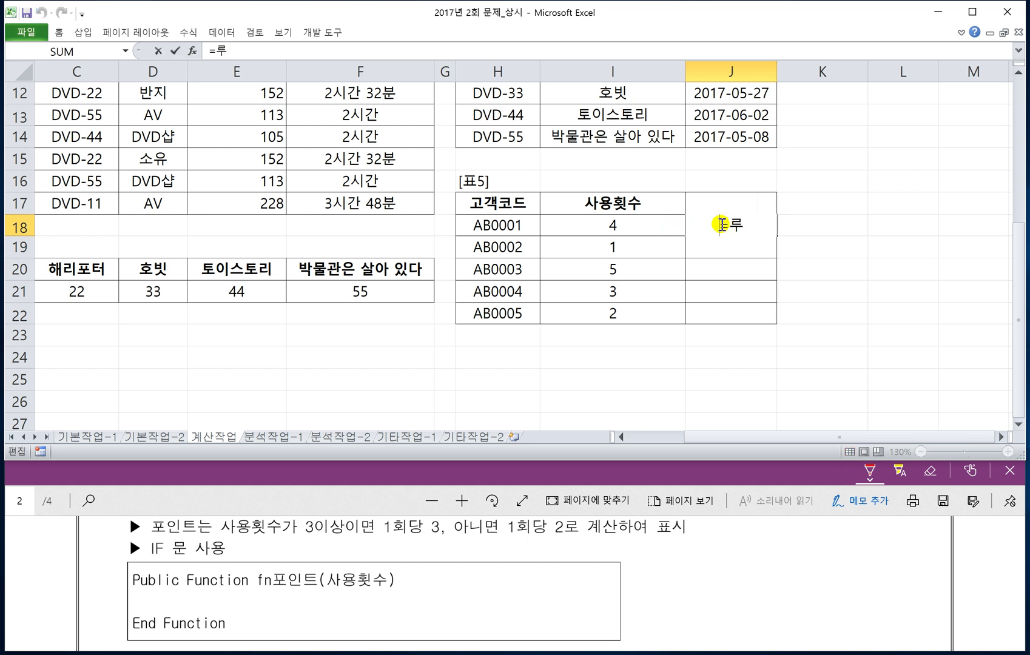
key("BackSpace")
type("ㄹ")
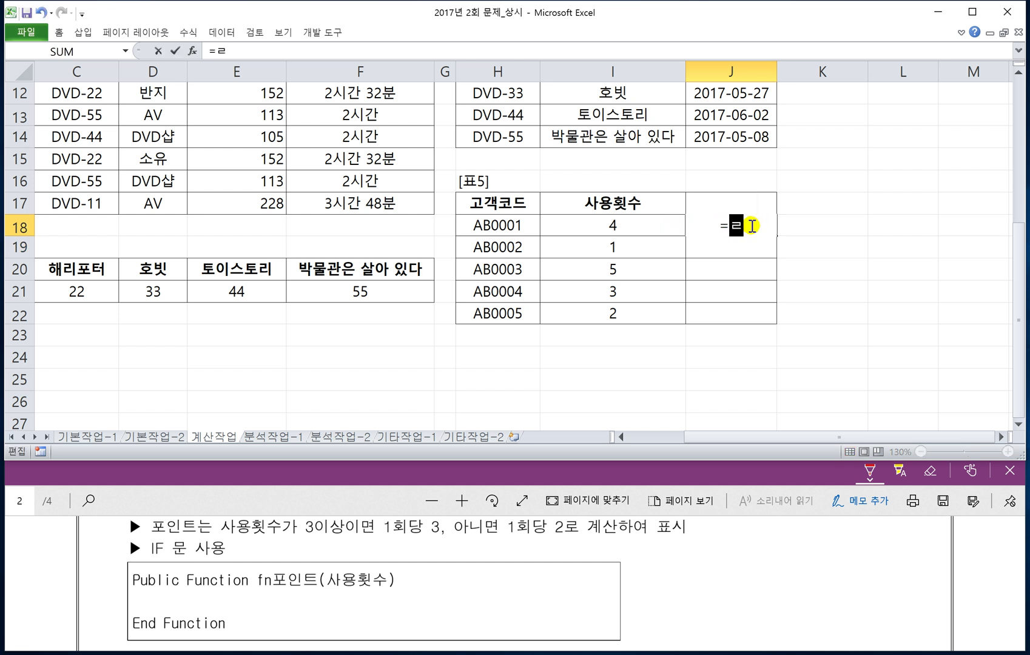
key("BackSpace")
type("fn")
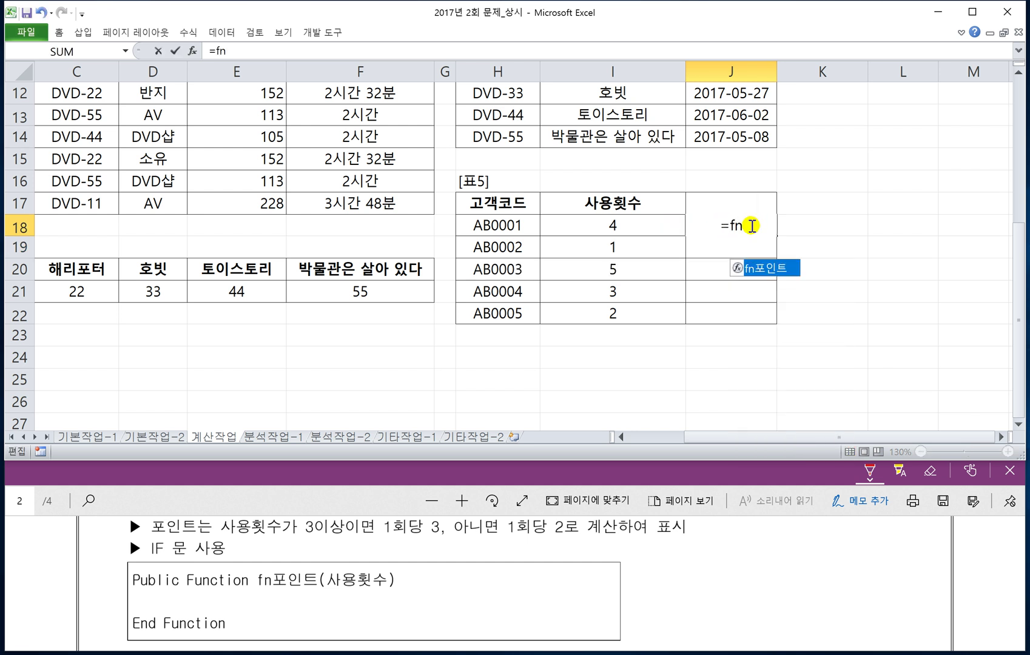
key("Tab")
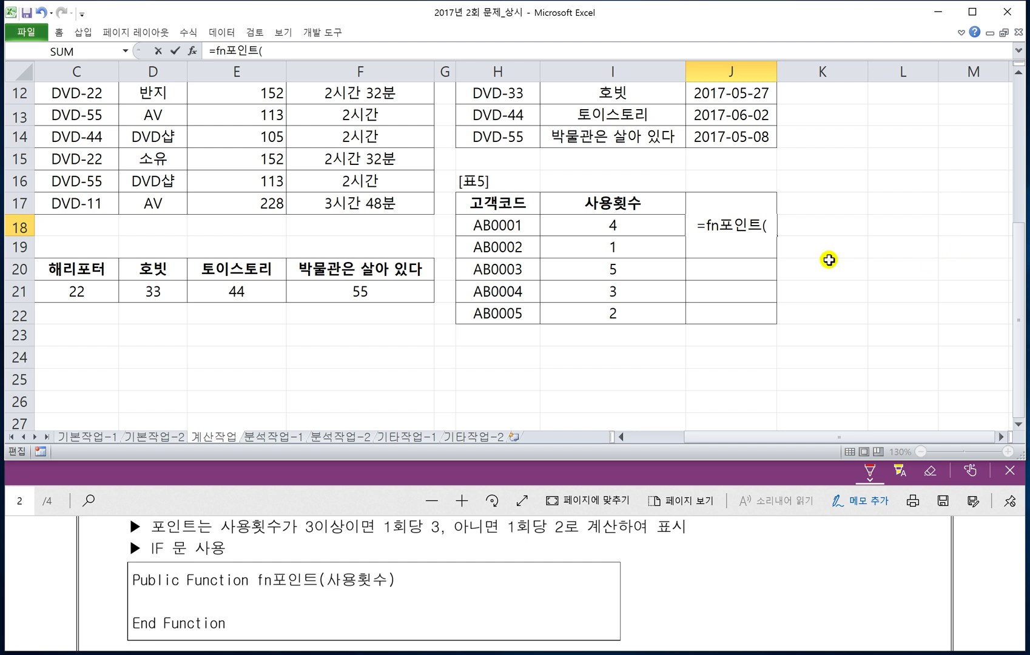
left_click(614, 225)
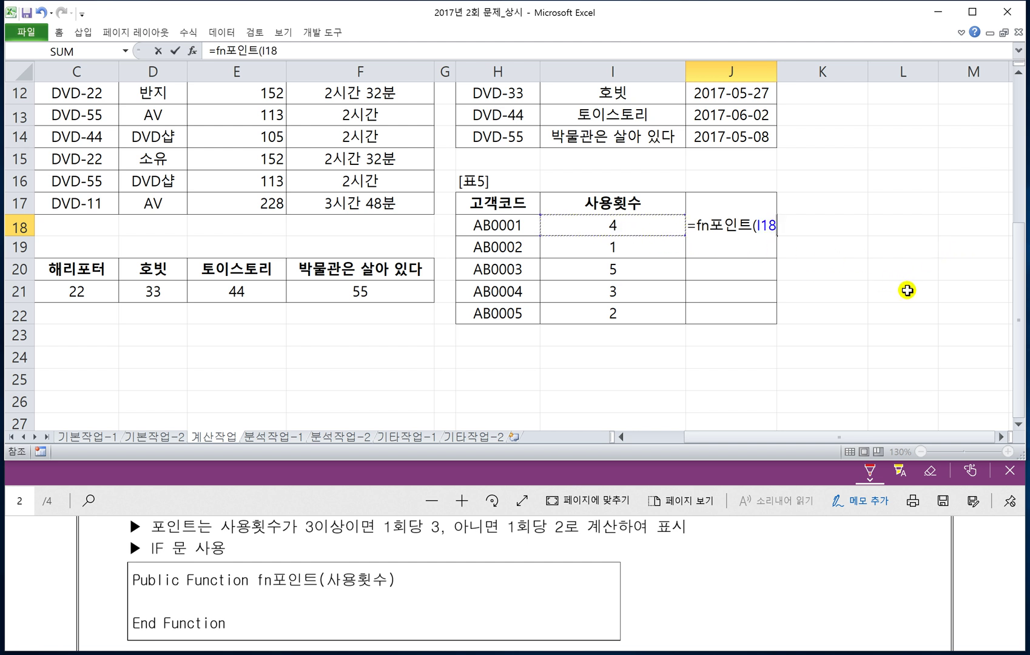
type(")")
key("Return")
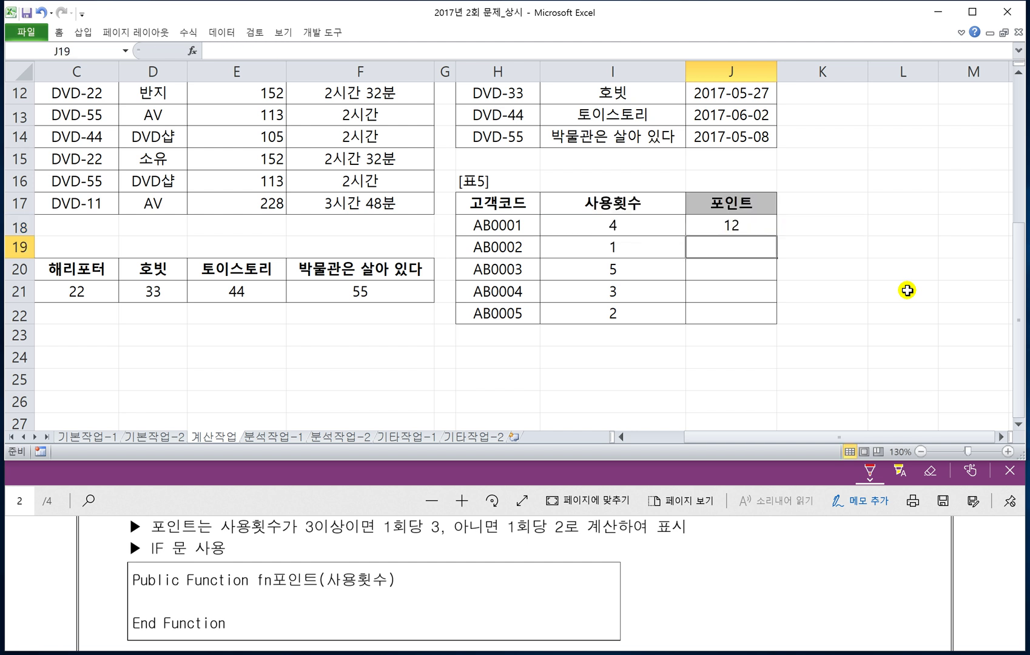
- Fill the J18 formula down through J22 to complete the 포인트 column of 표5
left_click(734, 236)
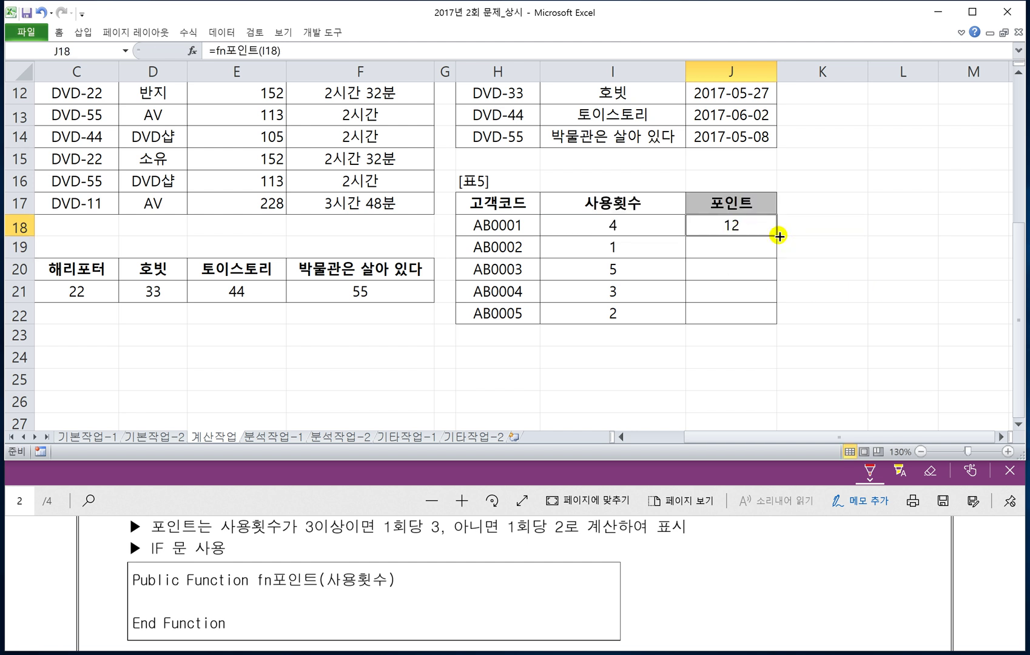
left_click_drag(777, 236, 781, 318)
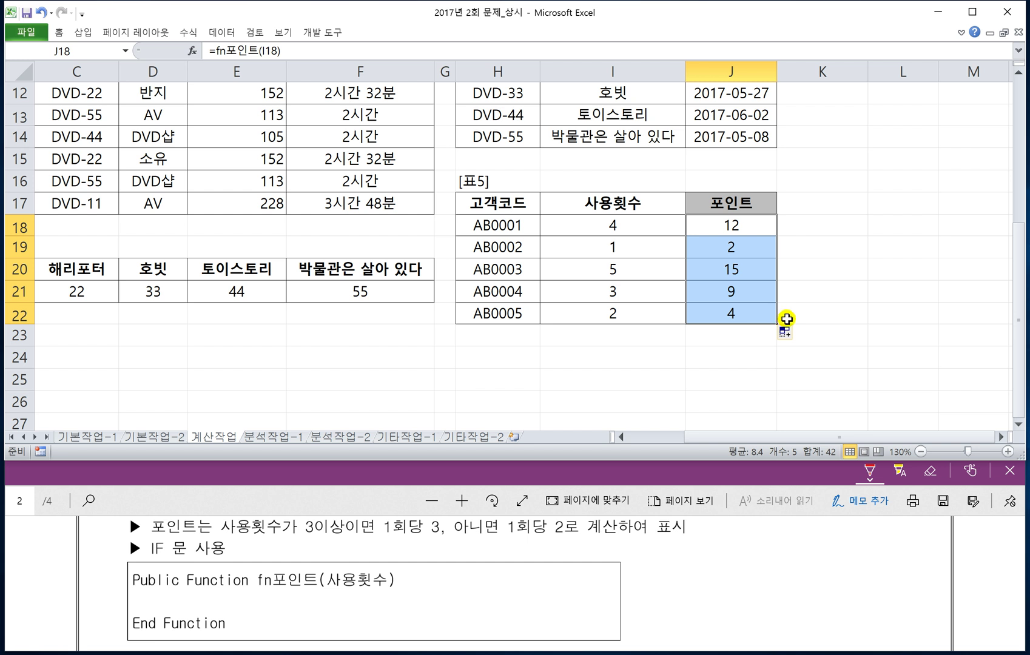
left_click(801, 328)
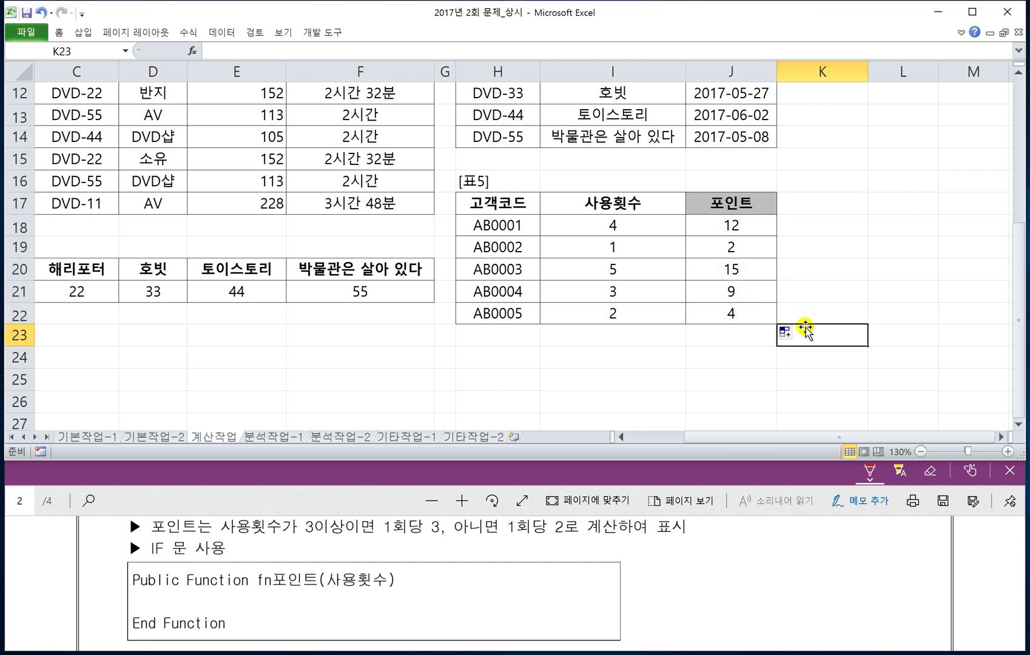